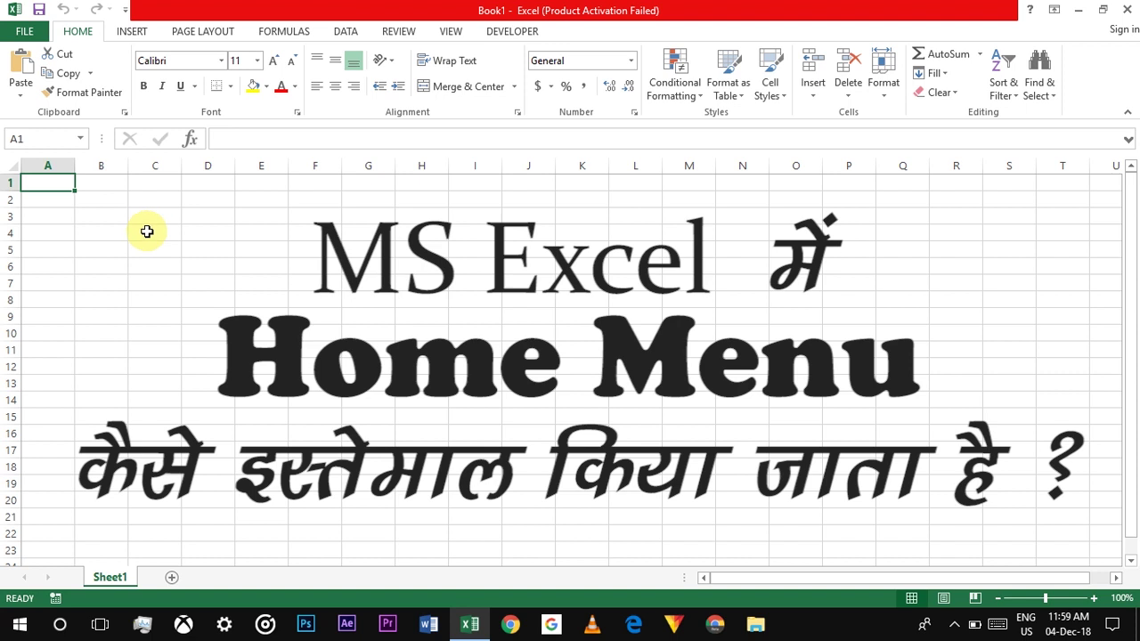
Launch Excel from Run and start a blank workbook.
left_click(147, 232)
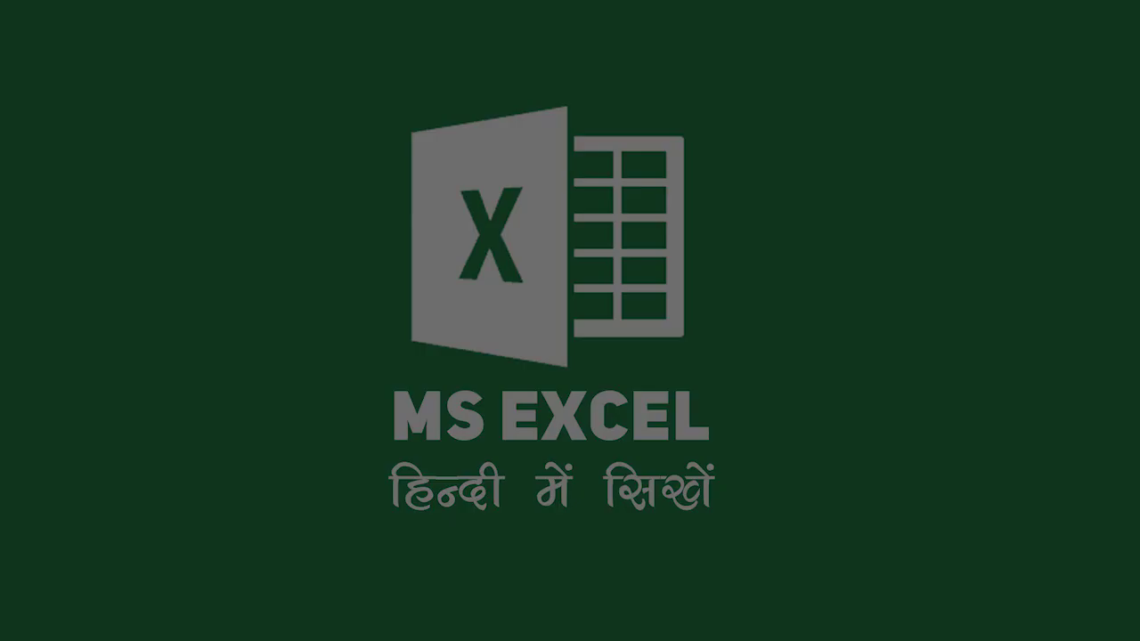
type("l")
key("Return")
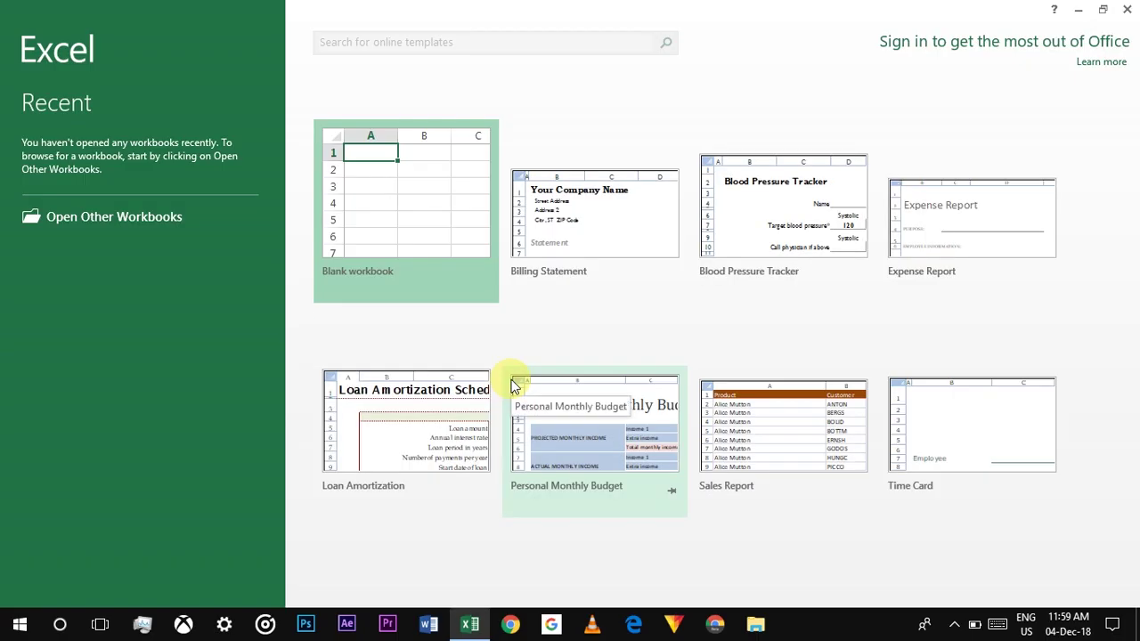
left_click(445, 219)
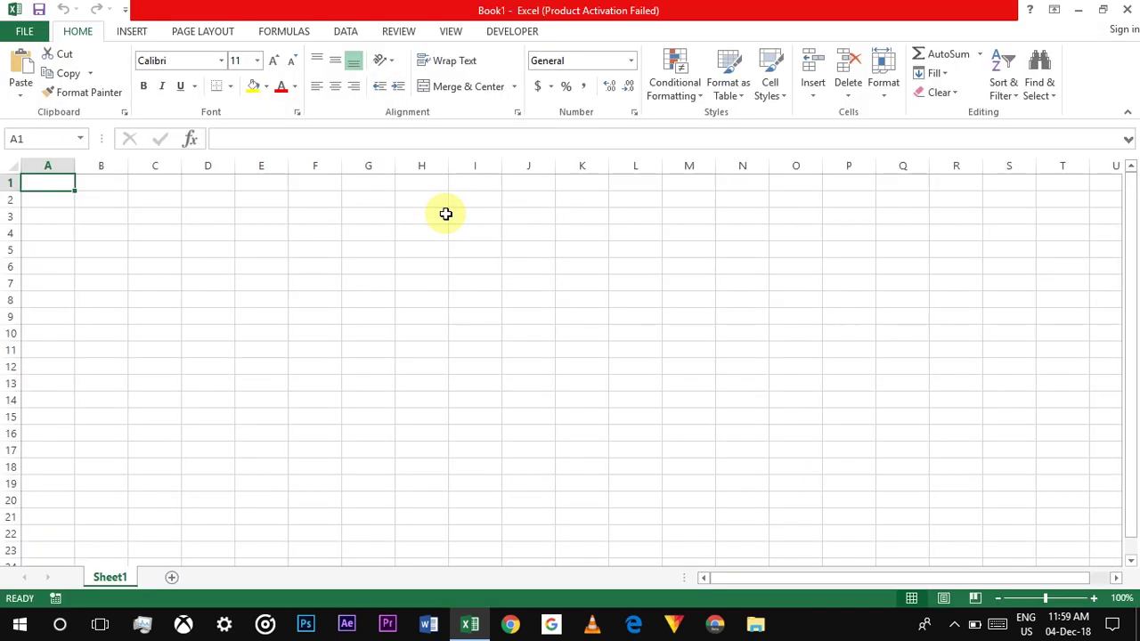
Enter the seven names, ram through rajni, across C4:I4, fixing the misspelled fourth name.
left_click(147, 232)
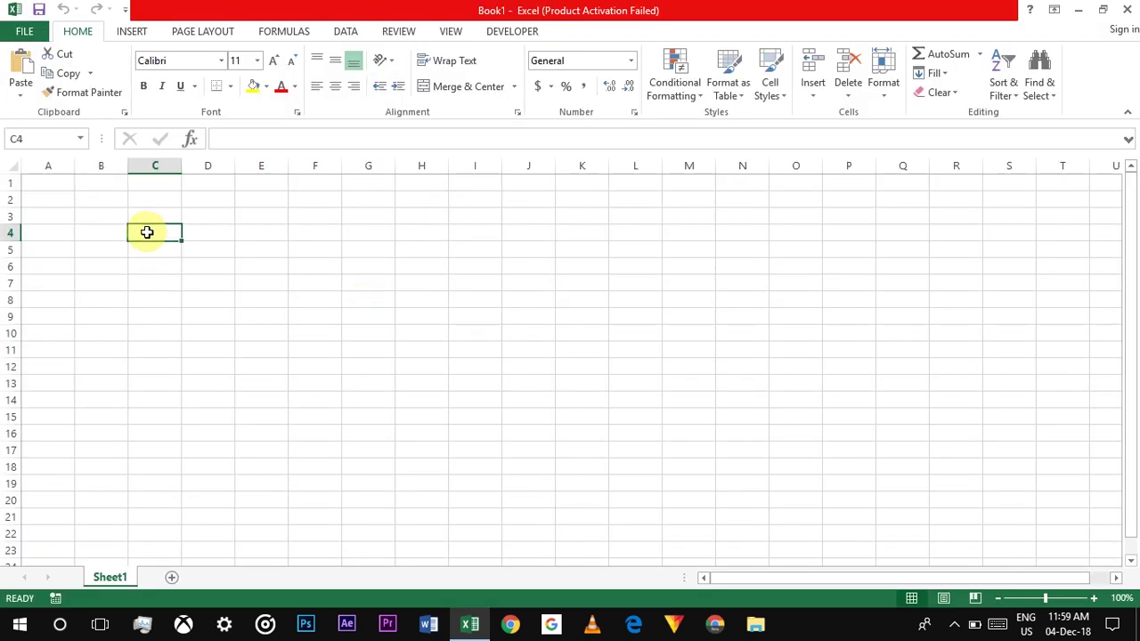
type("ram\tshyam\tgeeta\tseeta")
key("BackSpace")
key("BackSpace")
key("BackSpace")
type("ita\tshahrukh\takshay\trajni")
key("Return")
Enter the marks 23, 88, 99, 88, 55, 44, 99 beneath the names in row 5.
type("23\t88\t99\t88\t55\t44\t99")
left_click(159, 203)
left_click(150, 234)
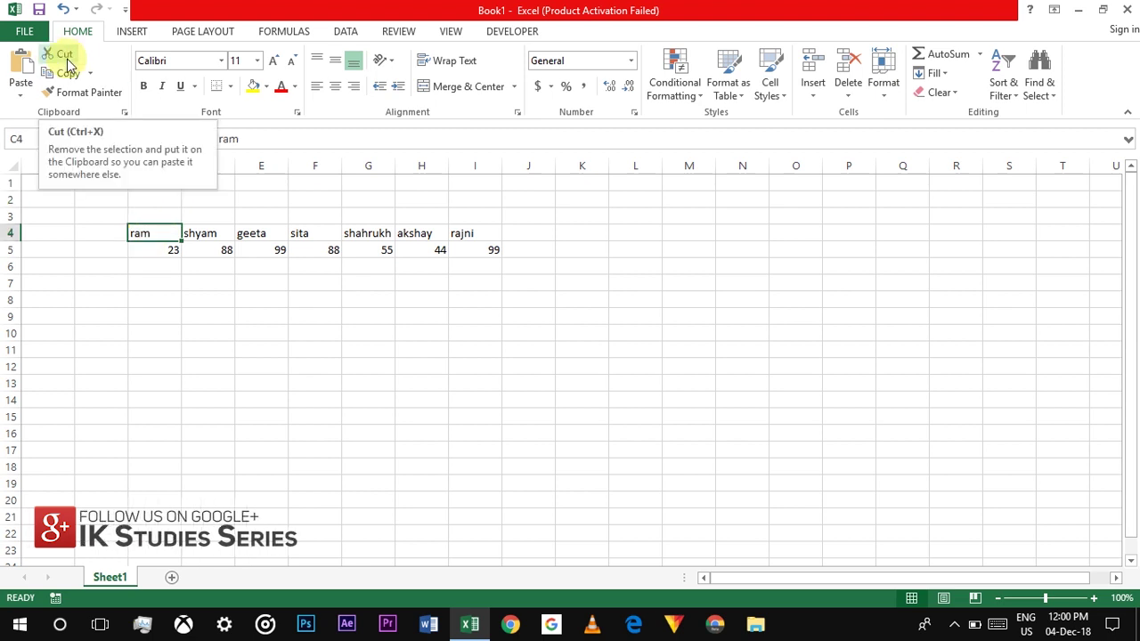
Move the C4:I5 block out to L4, then back so it starts at B4.
left_click_drag(138, 234, 491, 249)
left_click(68, 59)
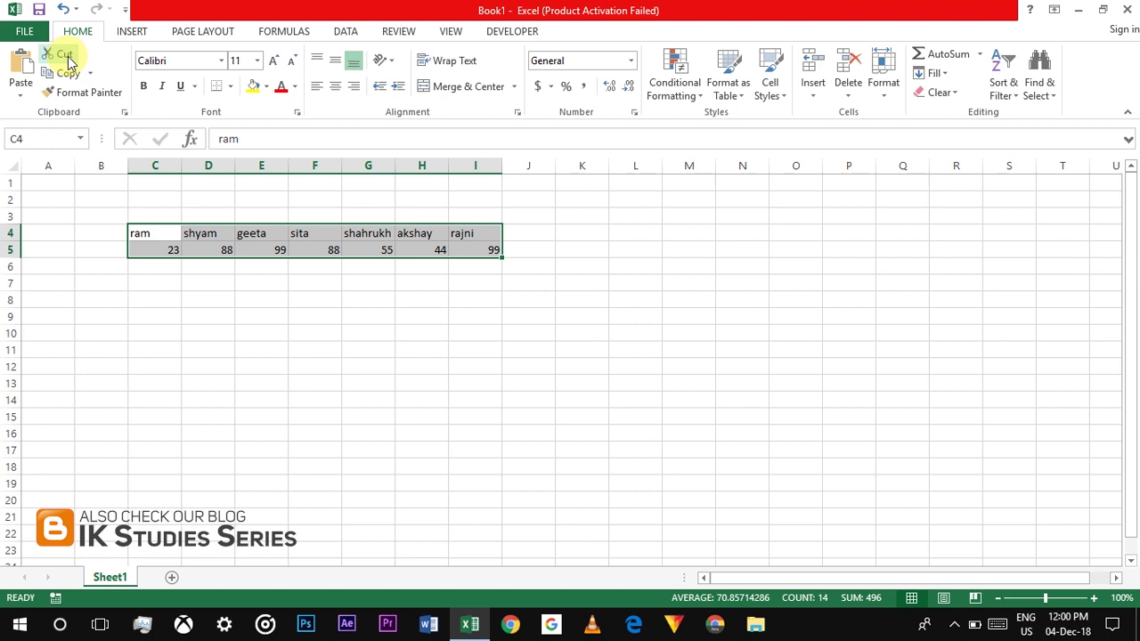
left_click(623, 234)
key("Return")
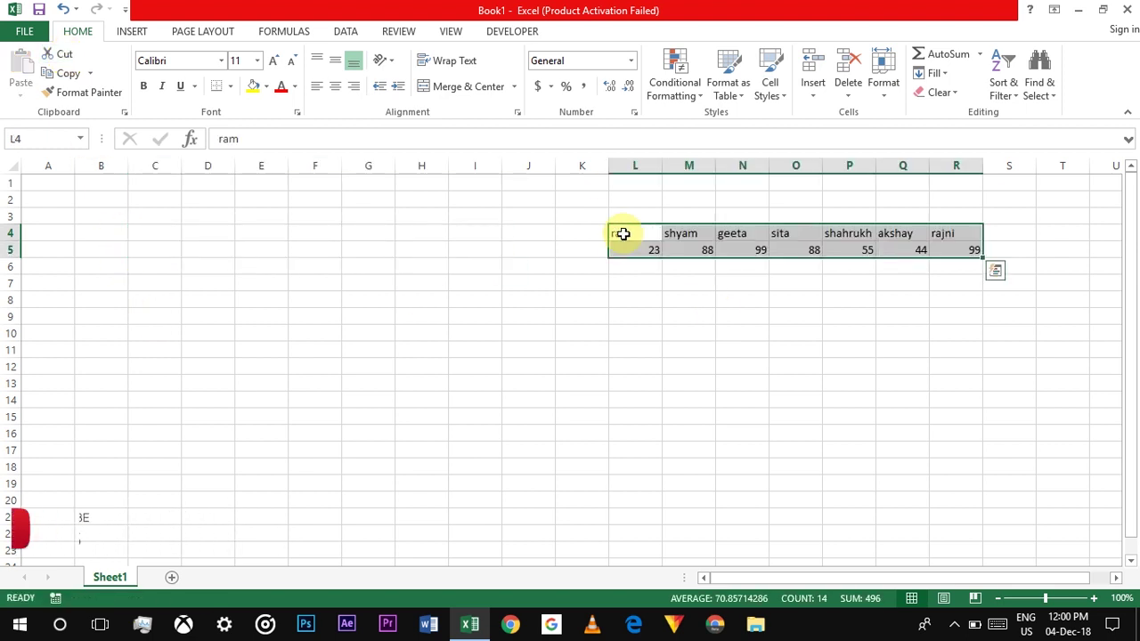
left_click(55, 54)
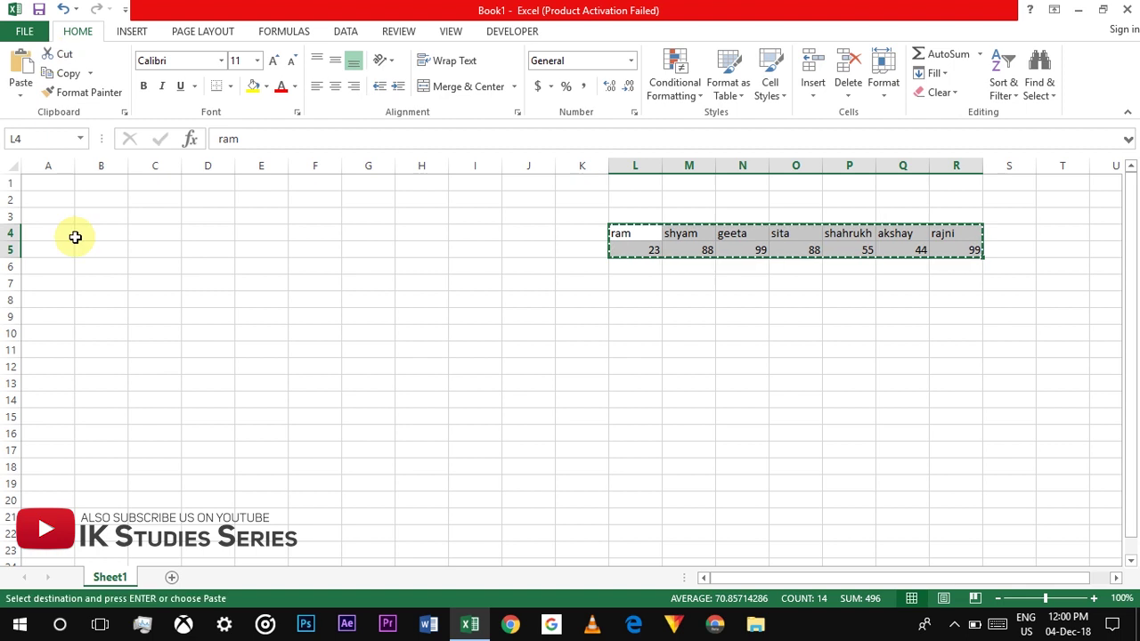
left_click(79, 235)
key("Return")
left_click(200, 383)
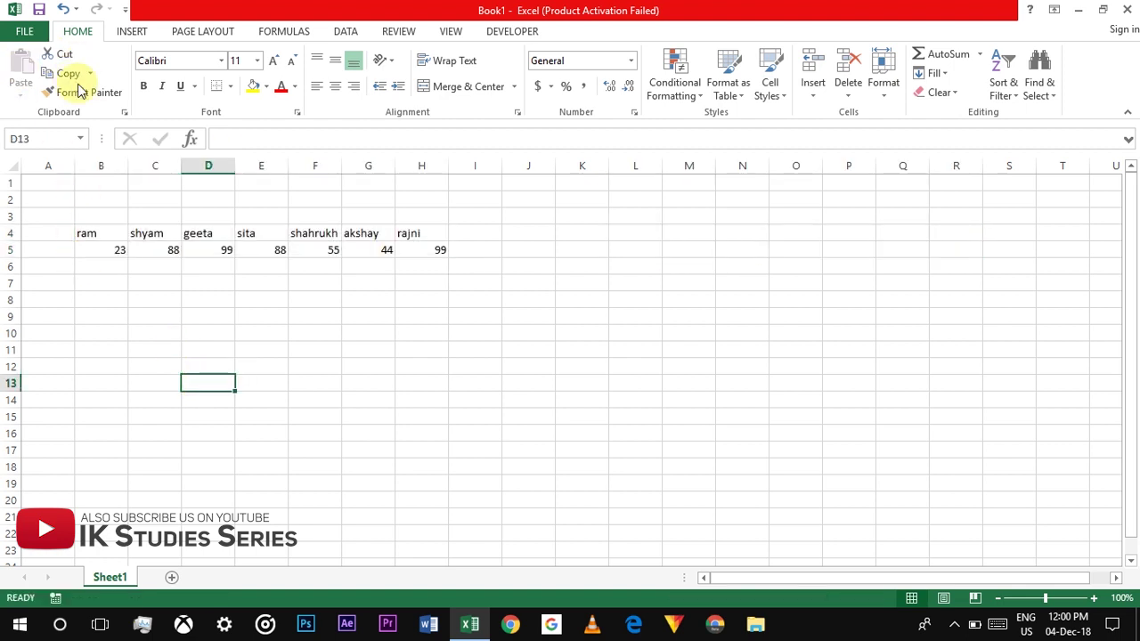
Paste copies of the B4:H5 table at B8 and B12.
left_click_drag(85, 233, 434, 248)
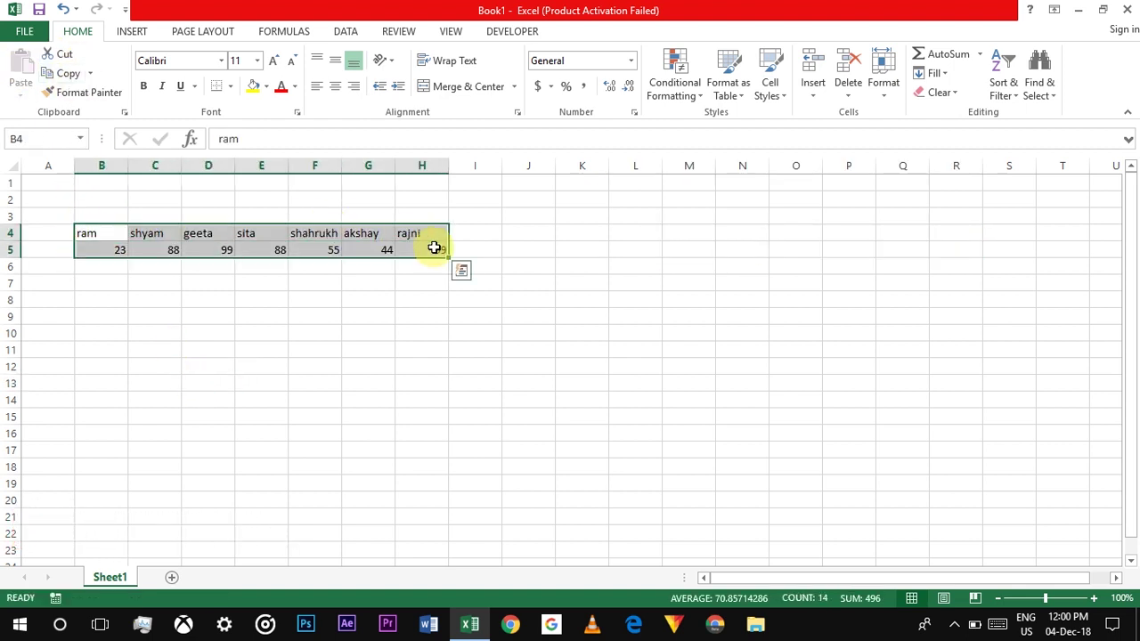
left_click(64, 75)
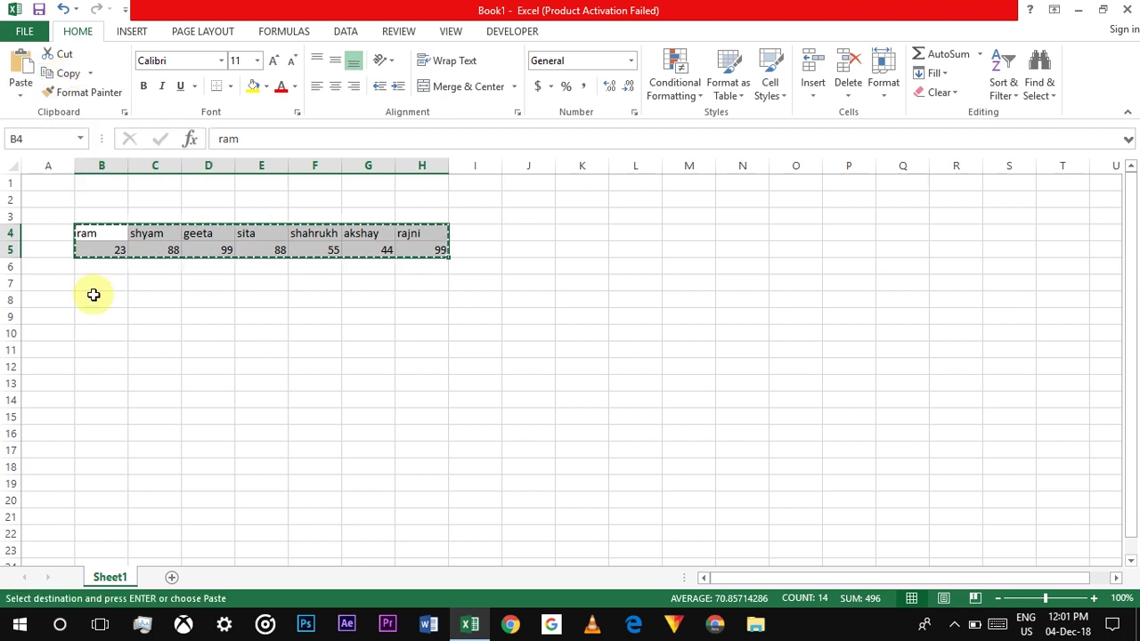
left_click(94, 293)
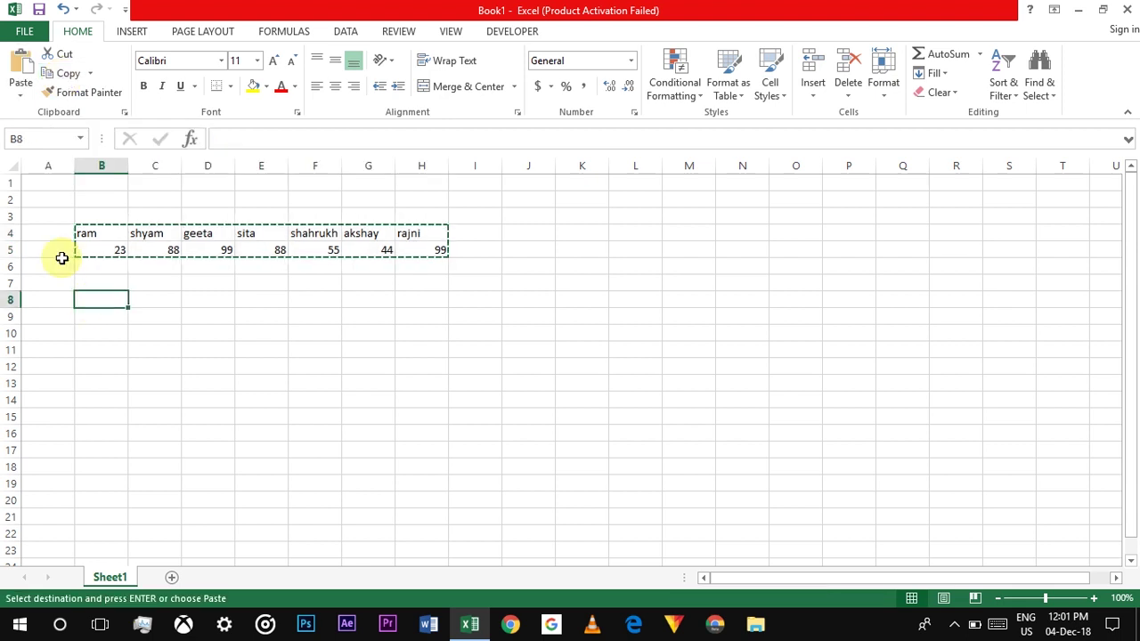
left_click(18, 71)
left_click(89, 372)
key("ctrl+v")
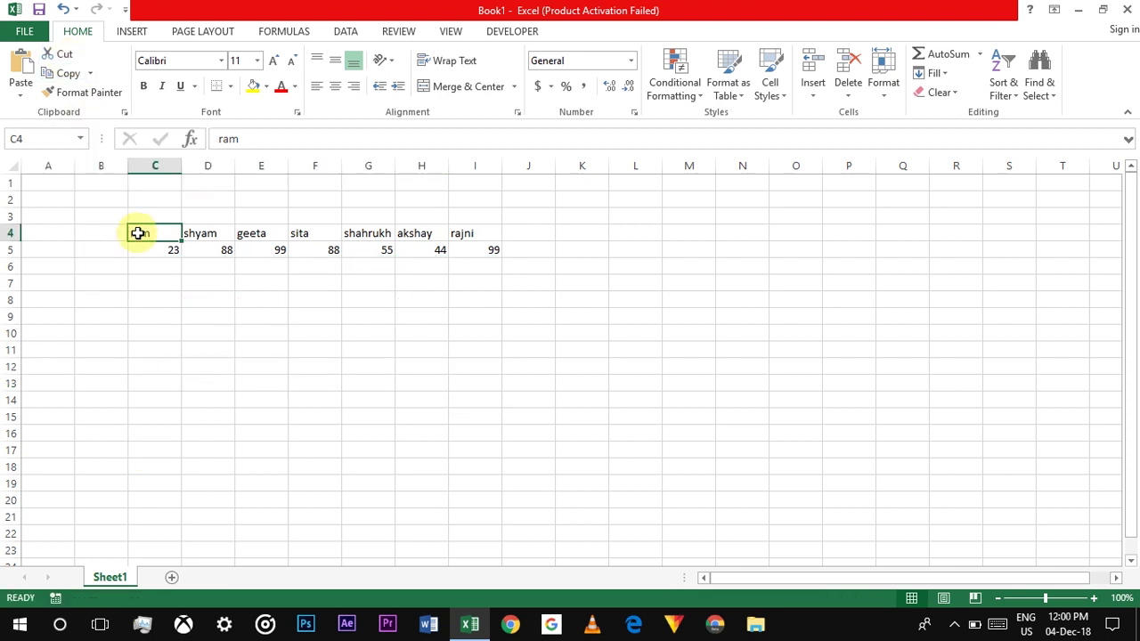
Cut the C4:I5 table to L4, then cut it back to start at B4.
left_click_drag(142, 234, 489, 248)
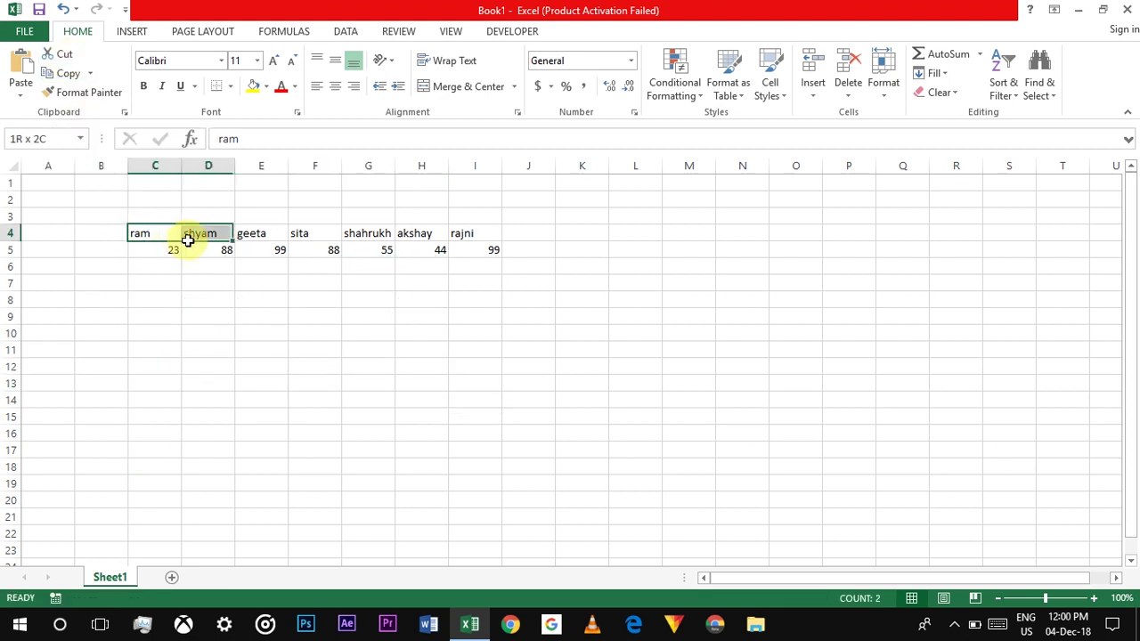
left_click(67, 60)
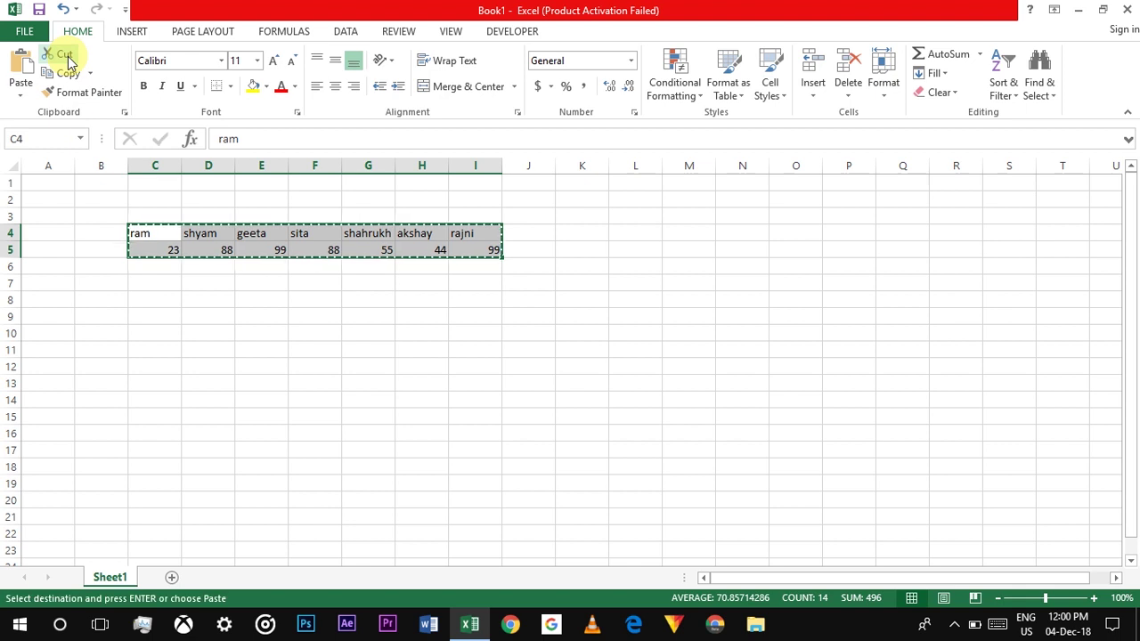
left_click(622, 233)
key("ctrl+v")
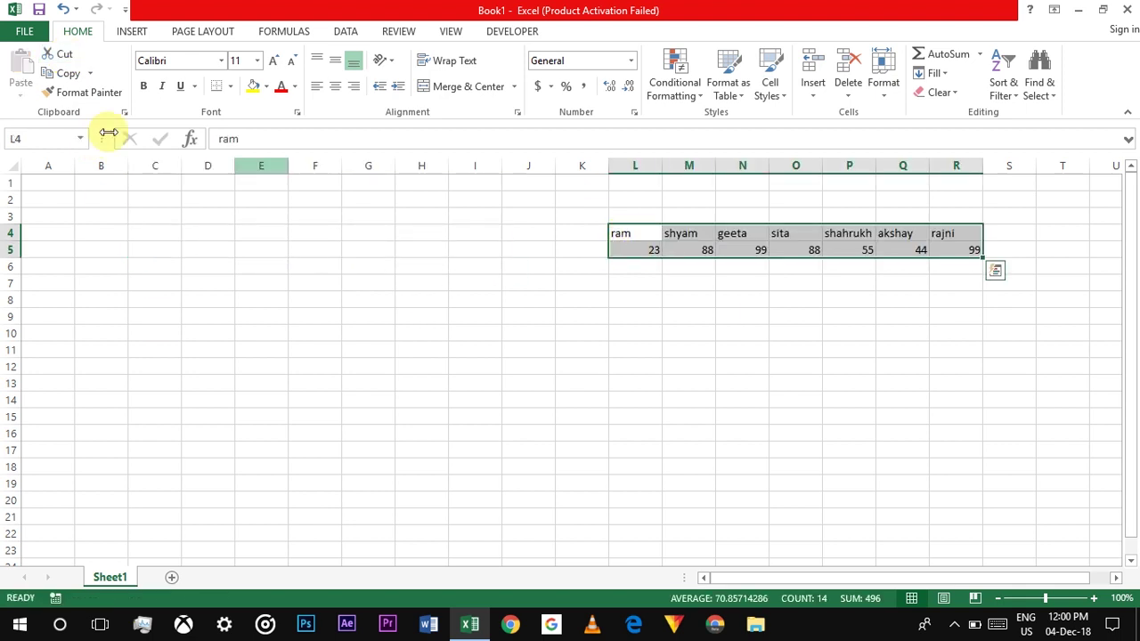
left_click(55, 55)
left_click(102, 233)
key("ctrl+v")
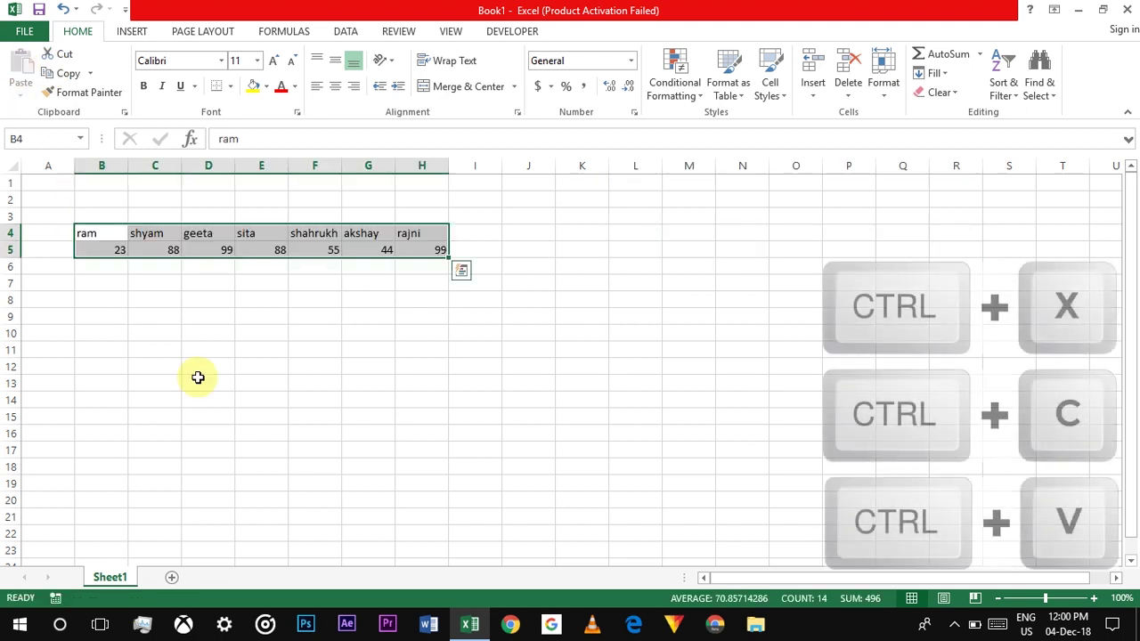
left_click(201, 383)
Copy B4:H5 into B8:H9 and B12:H13, then cancel the copy marquee.
left_click_drag(87, 234, 434, 248)
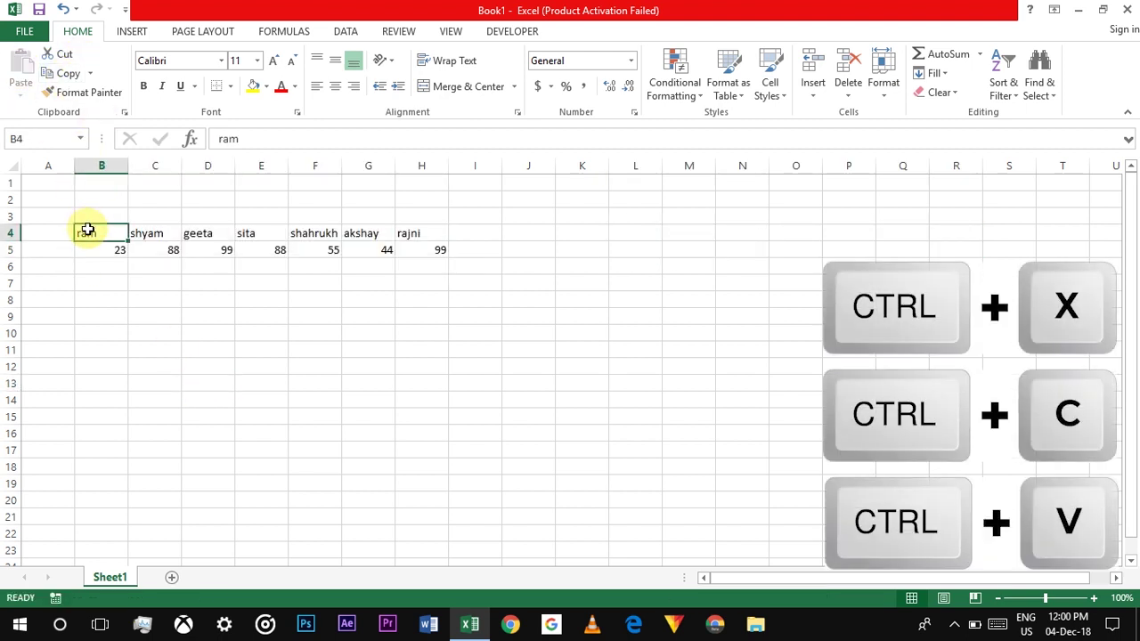
left_click(62, 73)
left_click(89, 300)
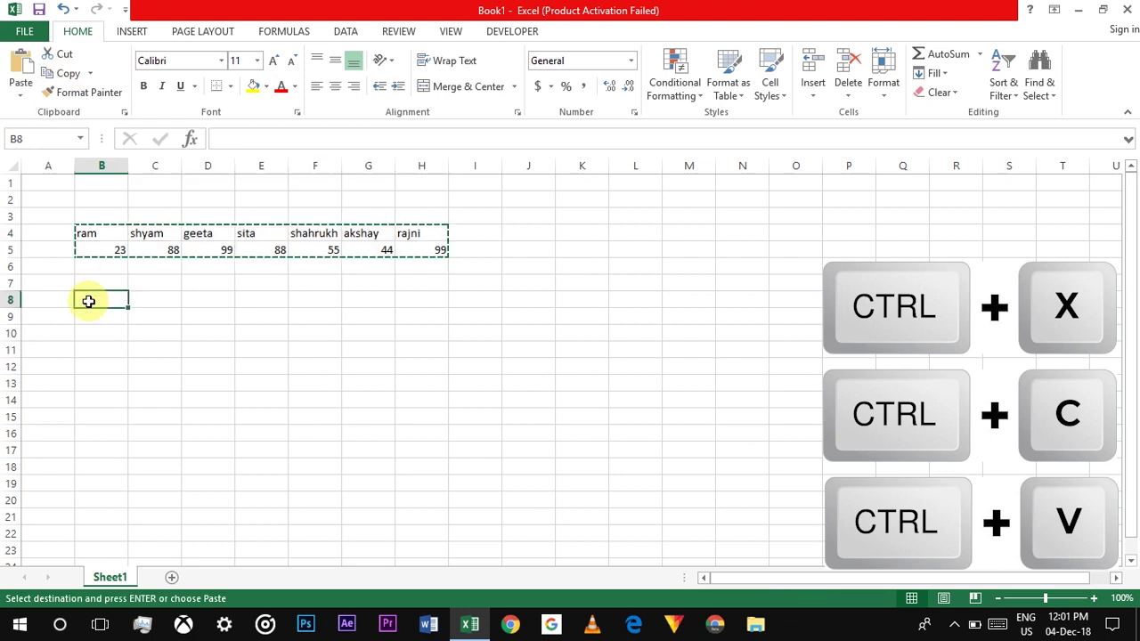
left_click(18, 70)
left_click(89, 371)
key("ctrl+v")
left_click(152, 450)
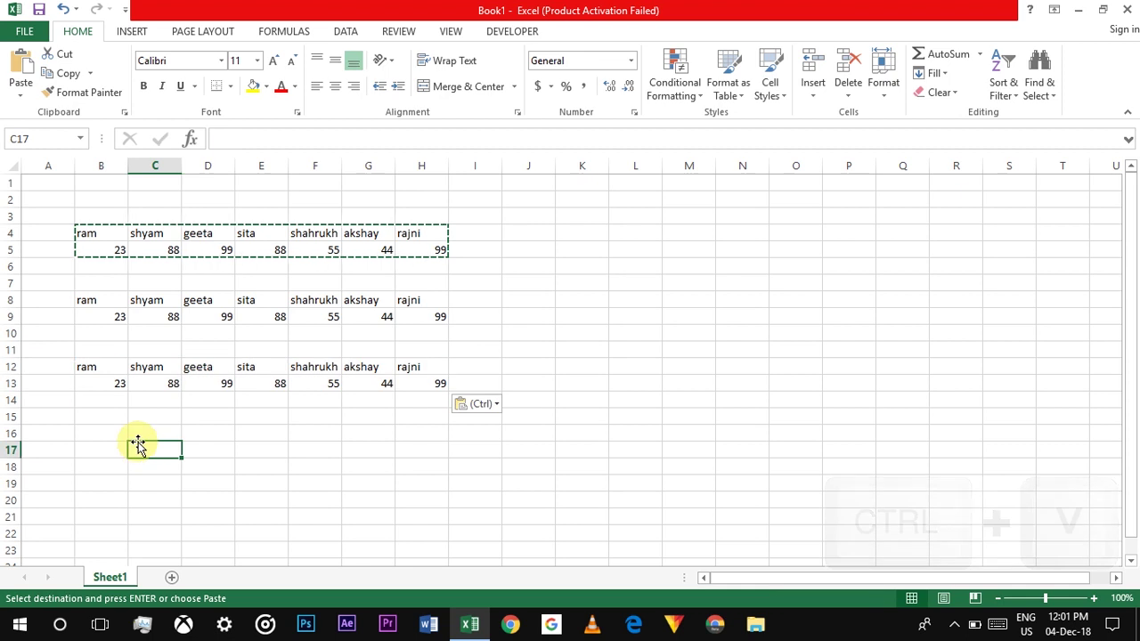
left_click(155, 266)
key("Escape")
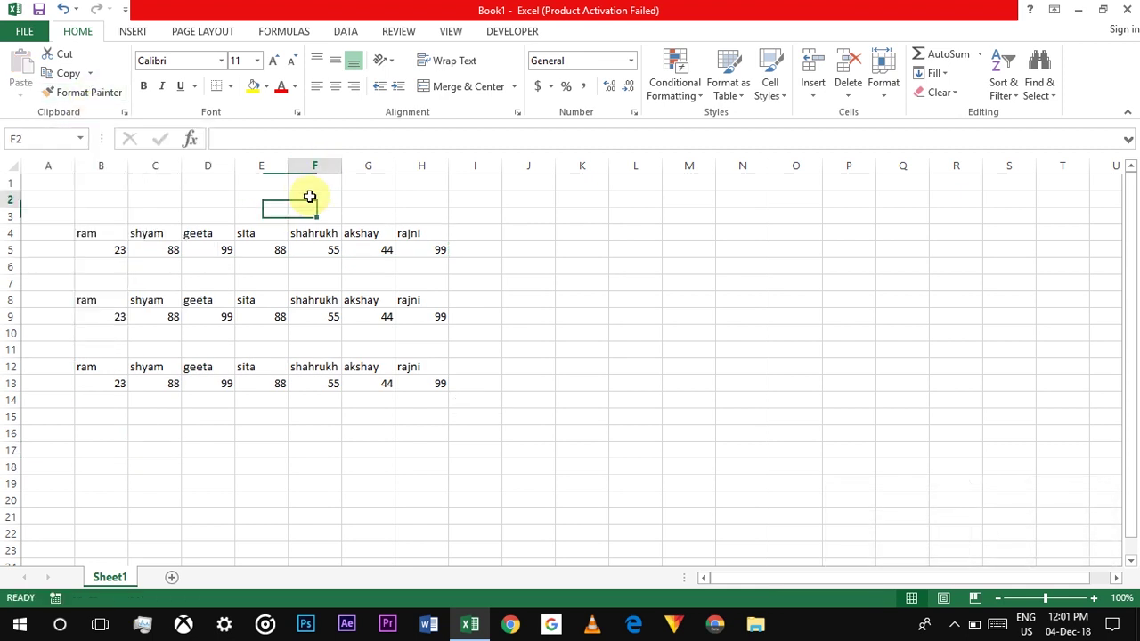
Try Space Age on B4:H5, then set the table's font to MV Boli.
left_click(100, 236)
left_click_drag(93, 235, 440, 252)
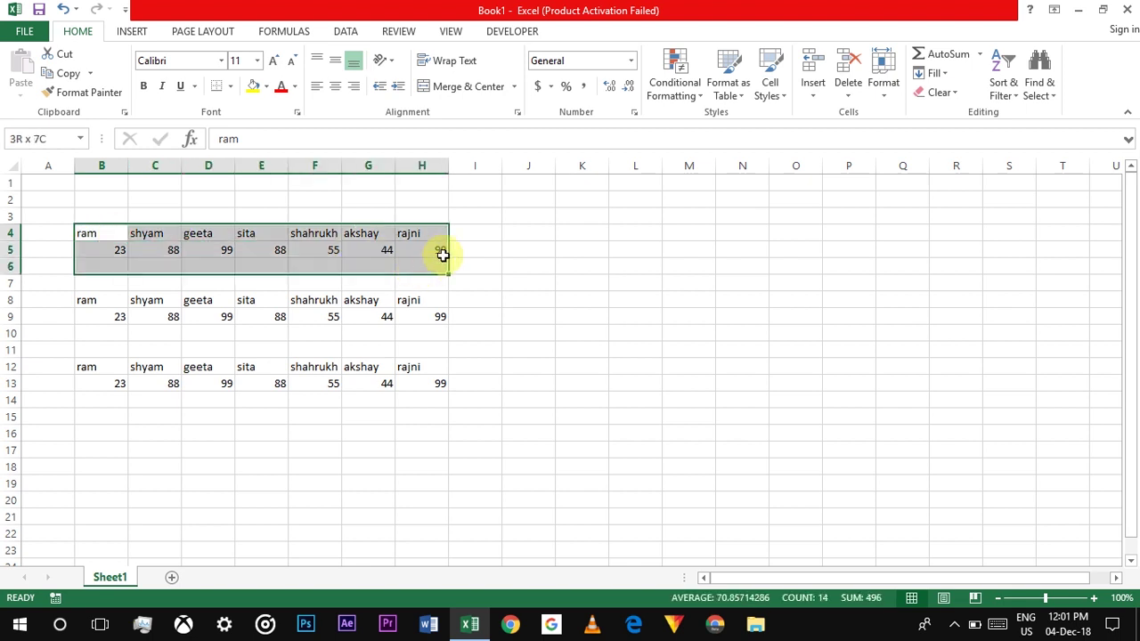
left_click(222, 61)
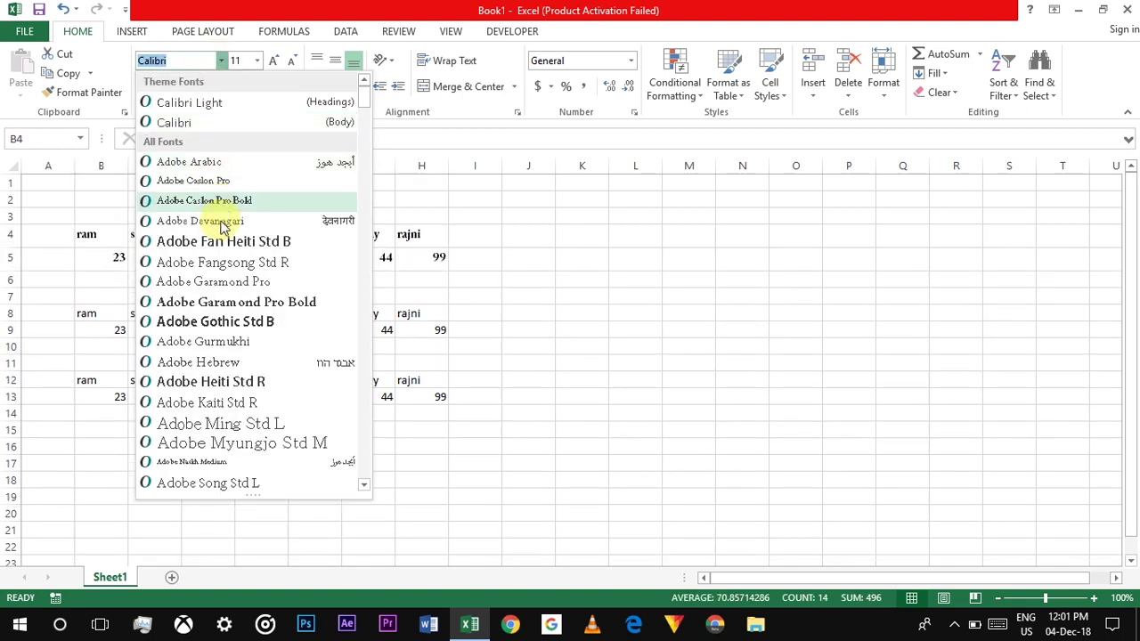
scroll(222, 272, "down", 20)
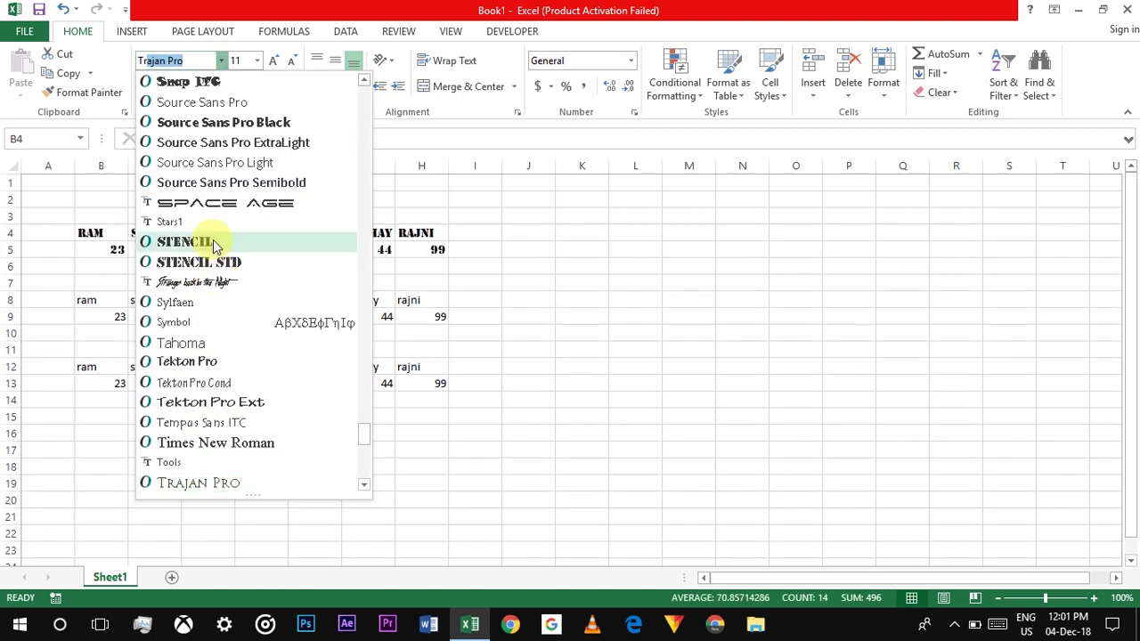
left_click(198, 211)
left_click(330, 280)
left_click_drag(94, 234, 421, 251)
left_click(222, 61)
scroll(196, 356, "up", 15)
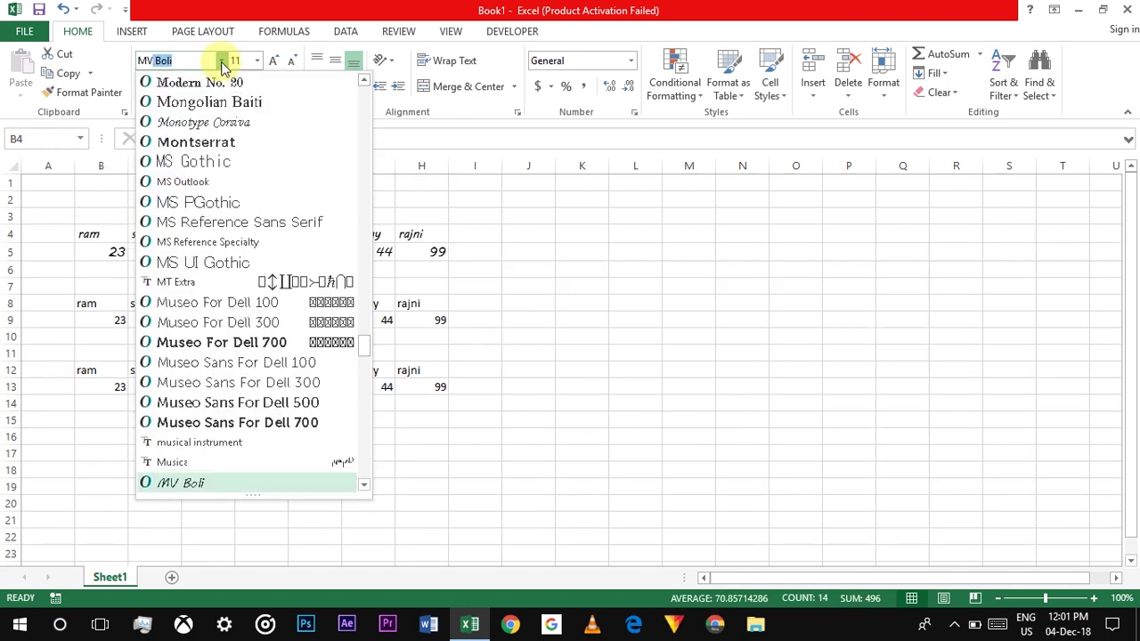
left_click(178, 478)
left_click(364, 198)
Try font size 14 and larger sizes on the table, then bring it back to 11.
left_click_drag(89, 234, 433, 246)
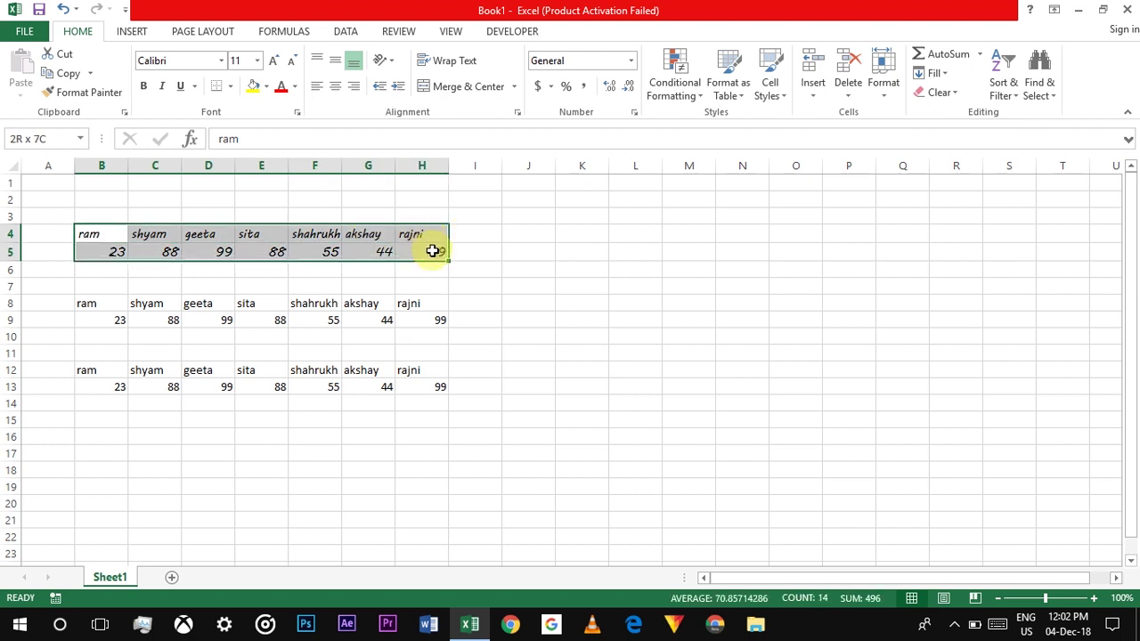
left_click(256, 61)
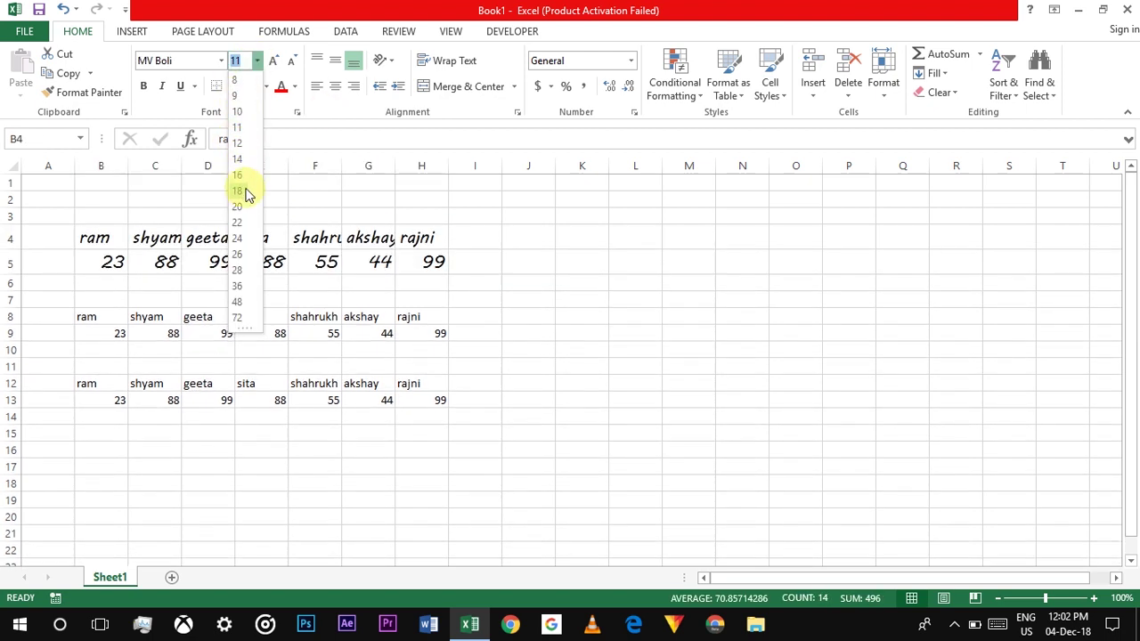
left_click(237, 159)
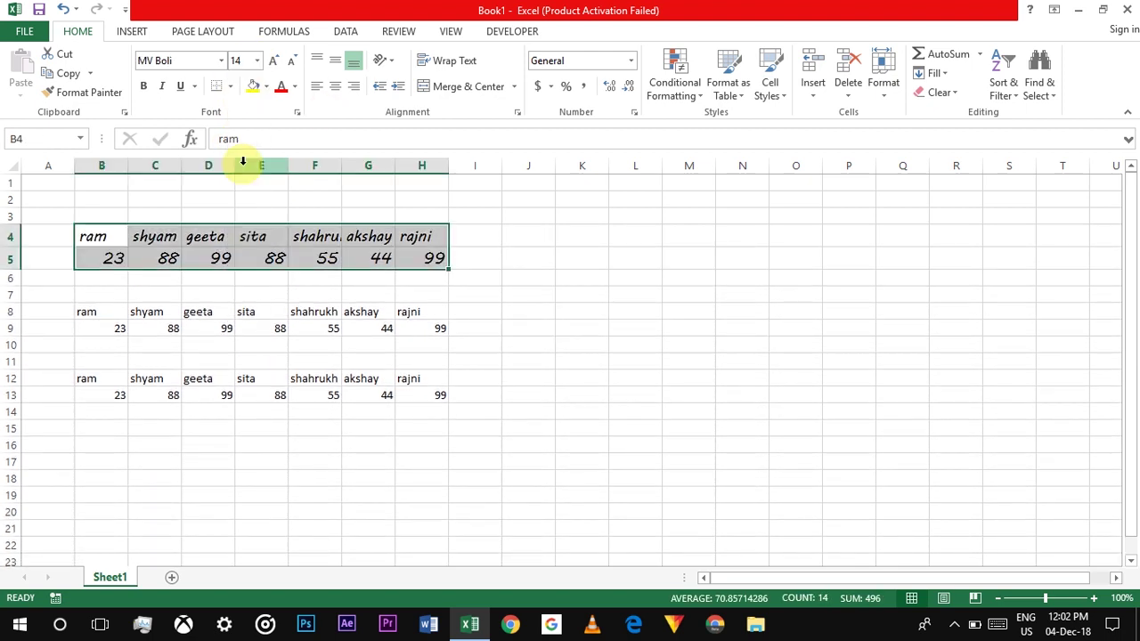
left_click(273, 60)
left_click(274, 61)
left_click(274, 61)
left_click(273, 60)
left_click(273, 60)
left_click(293, 61)
left_click(293, 61)
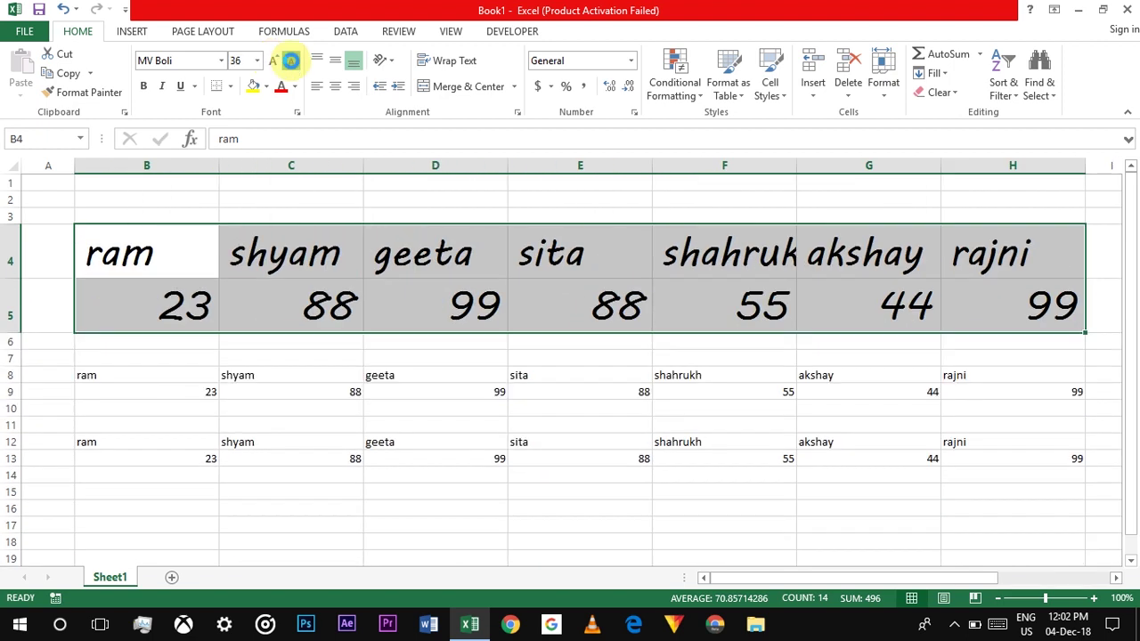
left_click(293, 61)
left_click(293, 61)
left_click(293, 61)
left_click(293, 61)
key("ctrl+z")
key("ctrl+z")
key("ctrl+z")
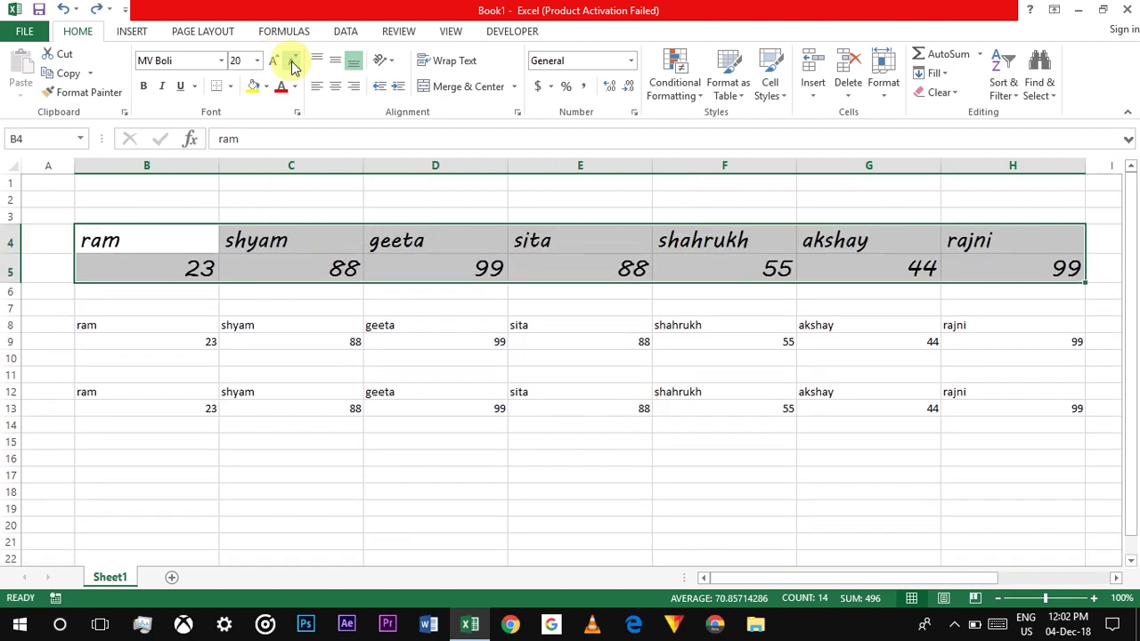
key("ctrl+z")
key("ctrl+z")
key("ctrl+z")
key("ctrl+z")
key("ctrl+z")
key("ctrl+z")
key("ctrl+z")
key("ctrl+z")
key("ctrl+z")
left_click(292, 60)
left_click(293, 61)
left_click(293, 60)
left_click(293, 61)
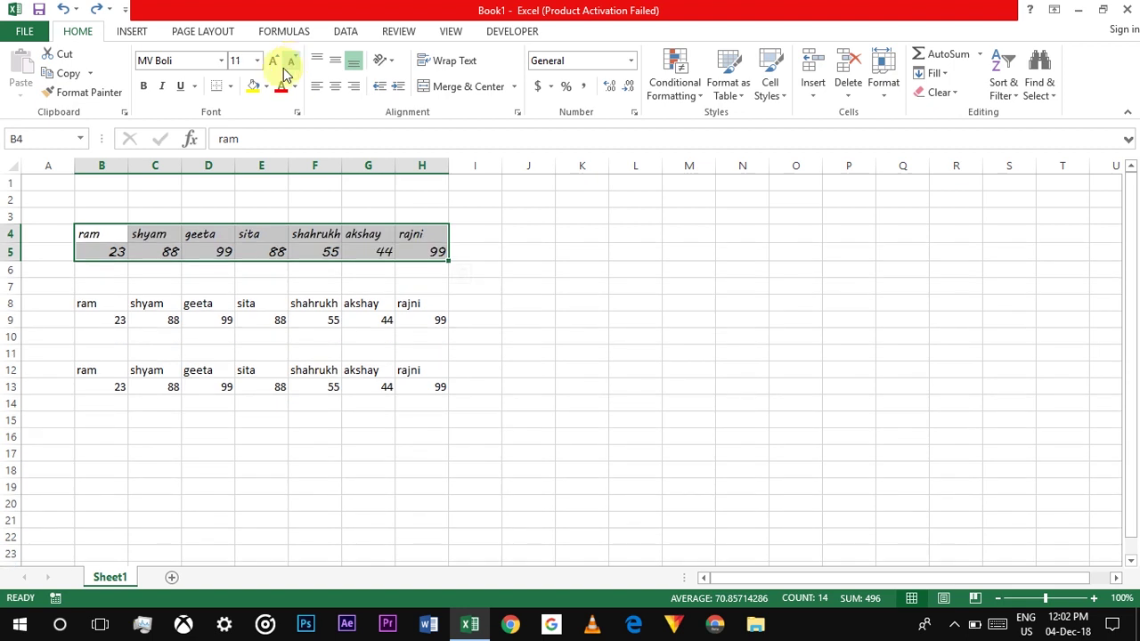
Make the first table bold and italic, comparing toggles, with the size kept at 11.
left_click(145, 92)
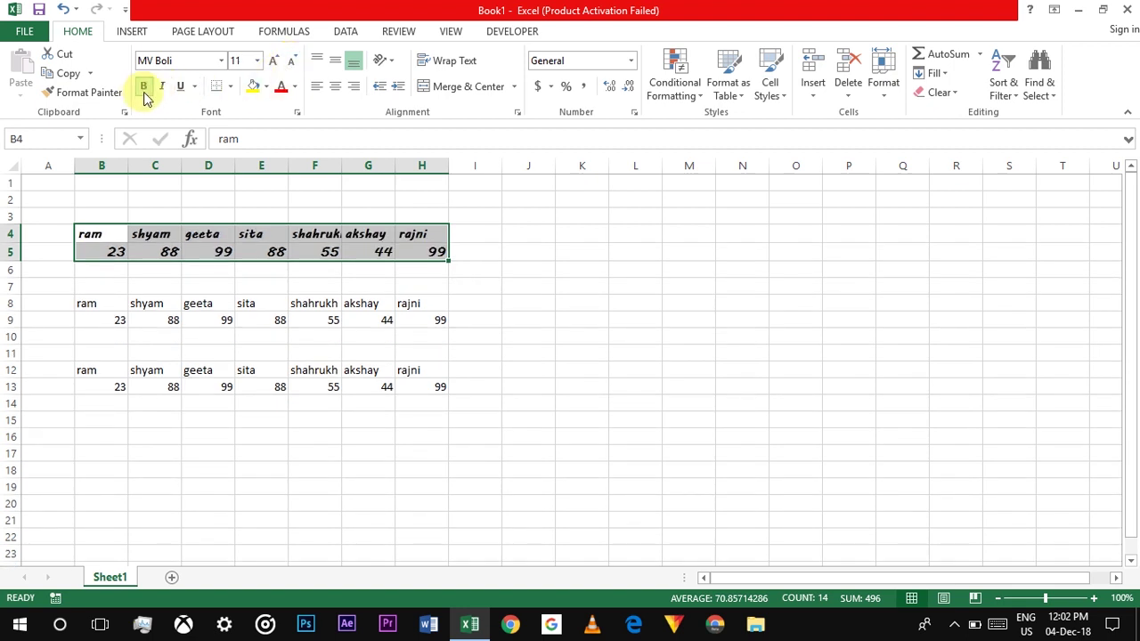
left_click(145, 93)
left_click(145, 93)
left_click(167, 93)
left_click(167, 94)
left_click(164, 87)
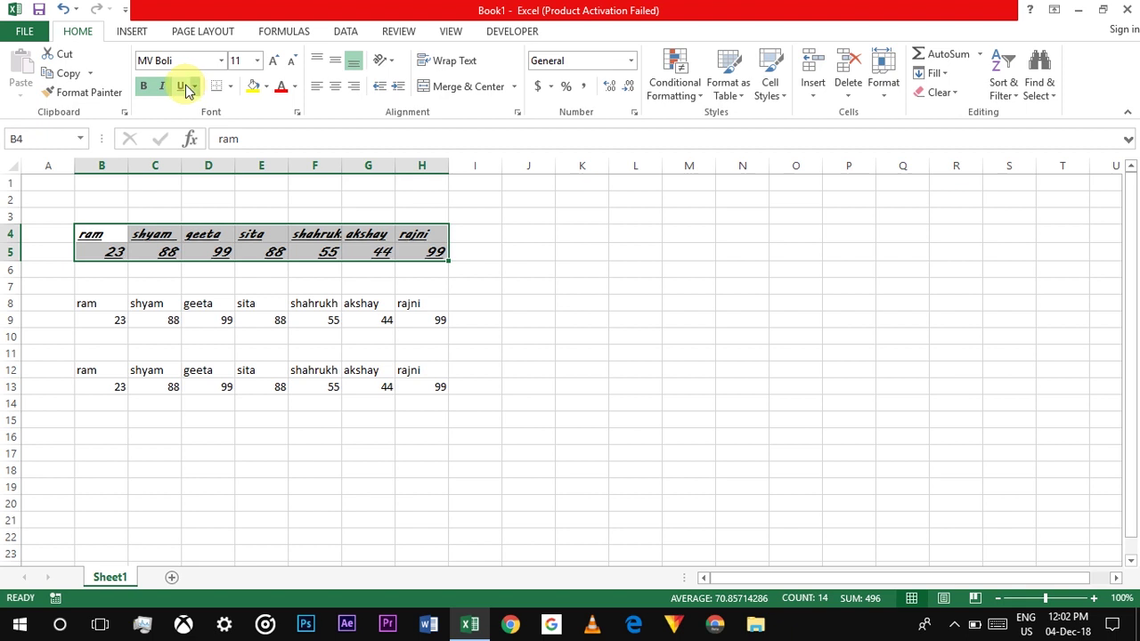
left_click(273, 61)
left_click(273, 61)
left_click(293, 62)
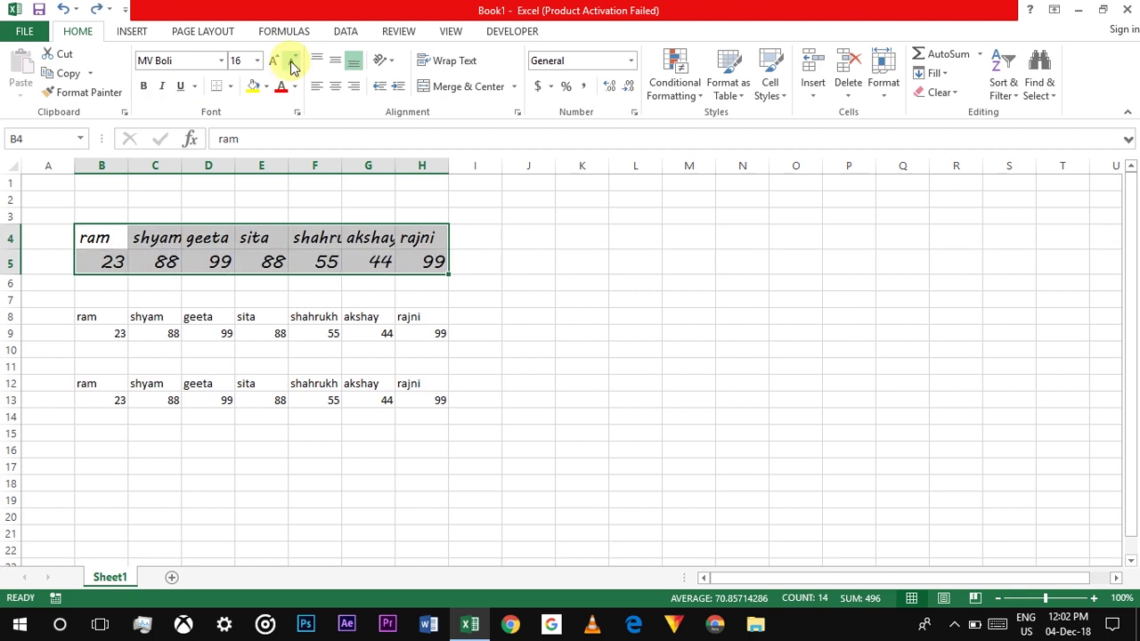
left_click(293, 64)
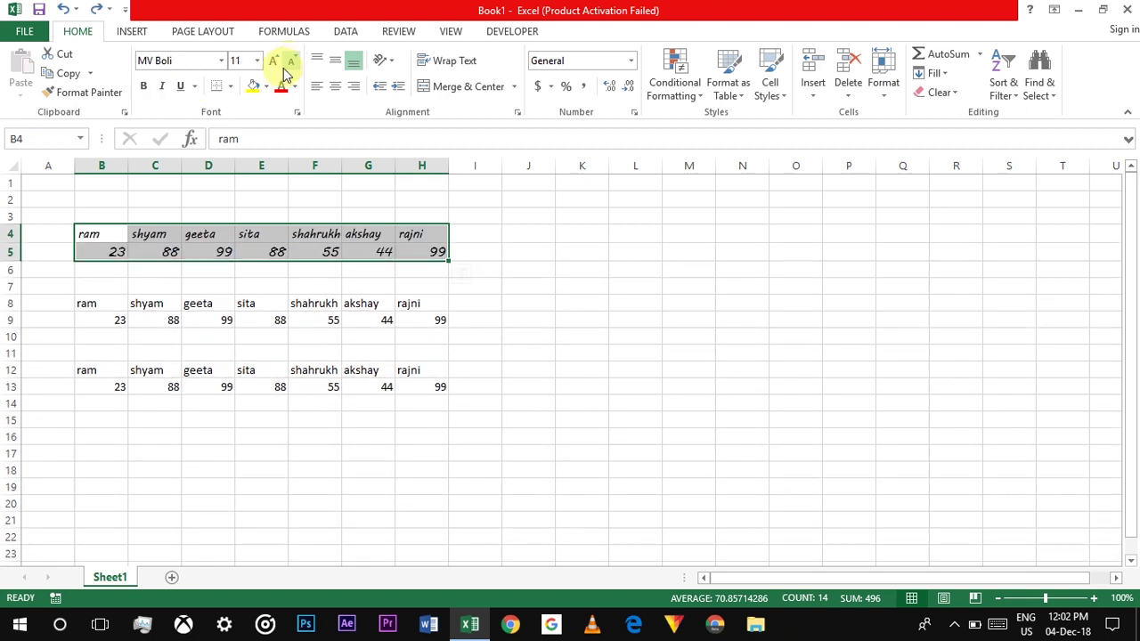
Apply bold, italic and underline to the first table with Ctrl+B, Ctrl+I, Ctrl+U.
key("ctrl+b")
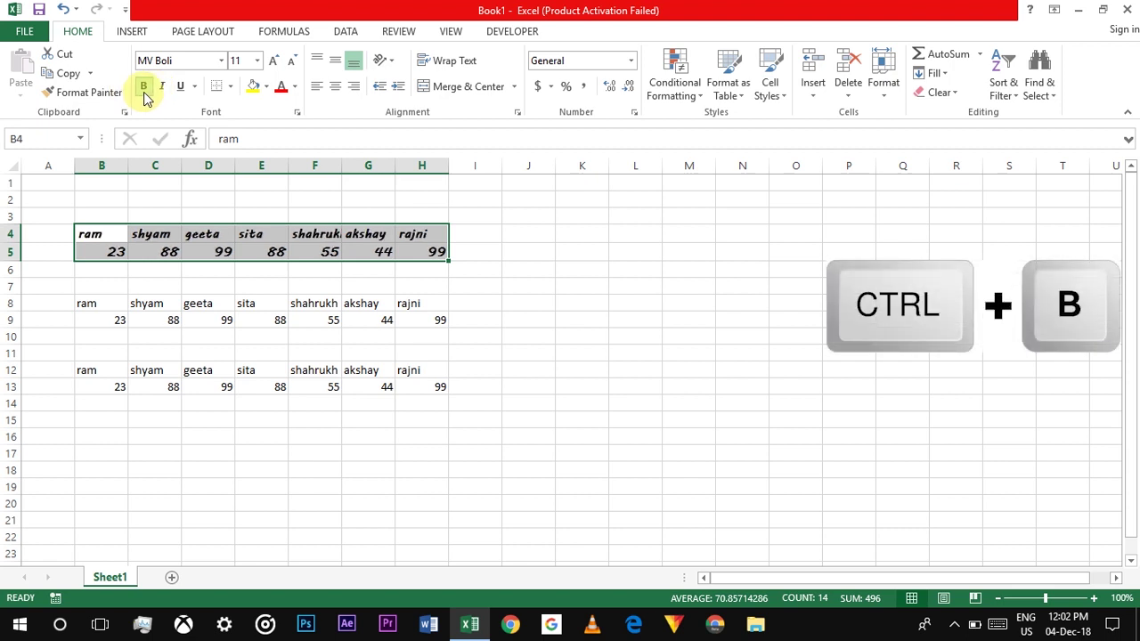
key("ctrl+i")
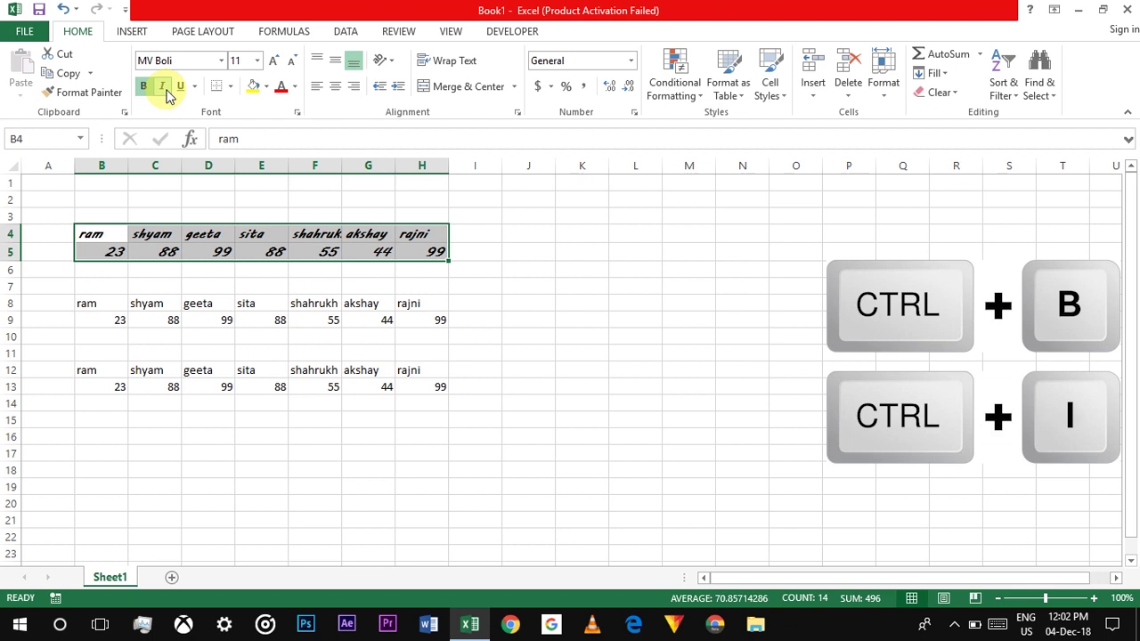
key("ctrl+u")
left_click(187, 90)
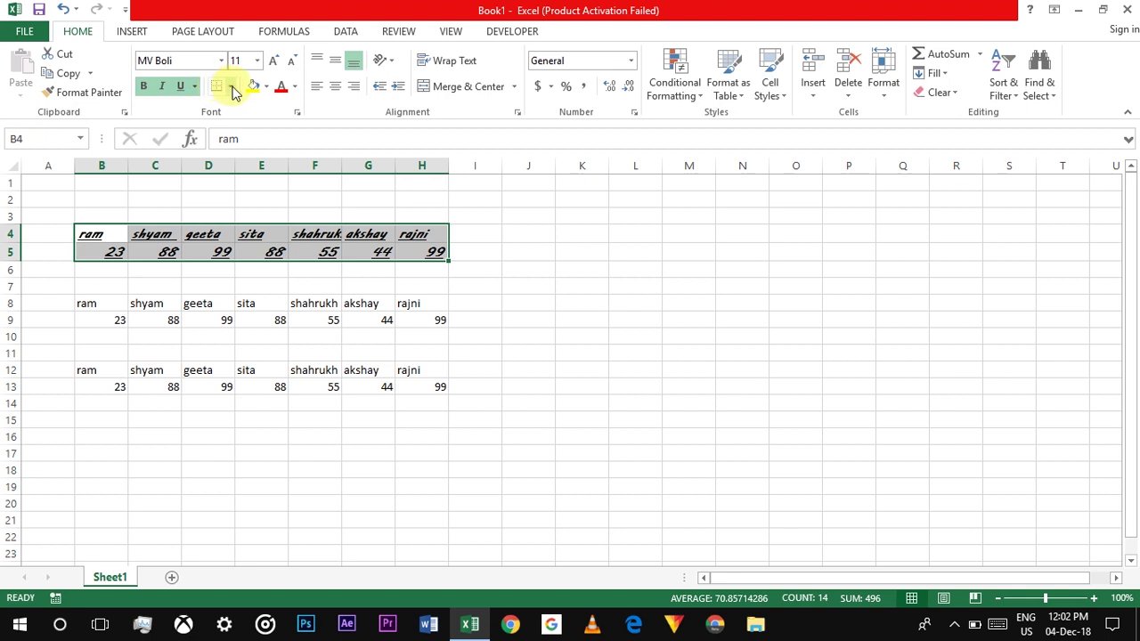
Apply All Borders to every cell of B4:H5.
left_click(234, 200)
left_click_drag(92, 230, 428, 249)
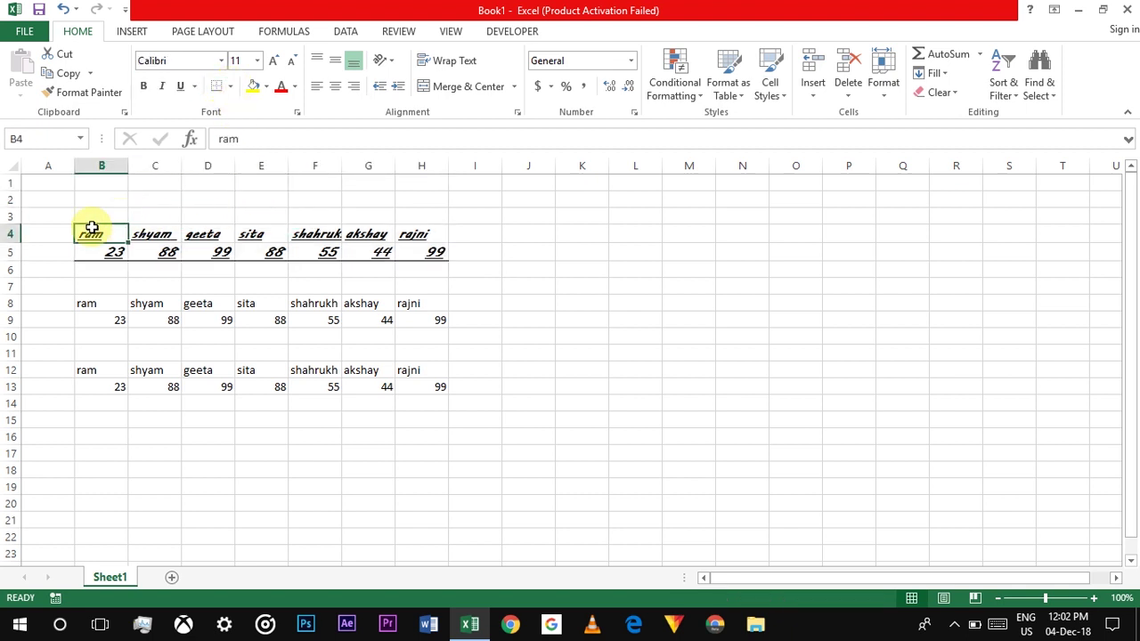
left_click(230, 86)
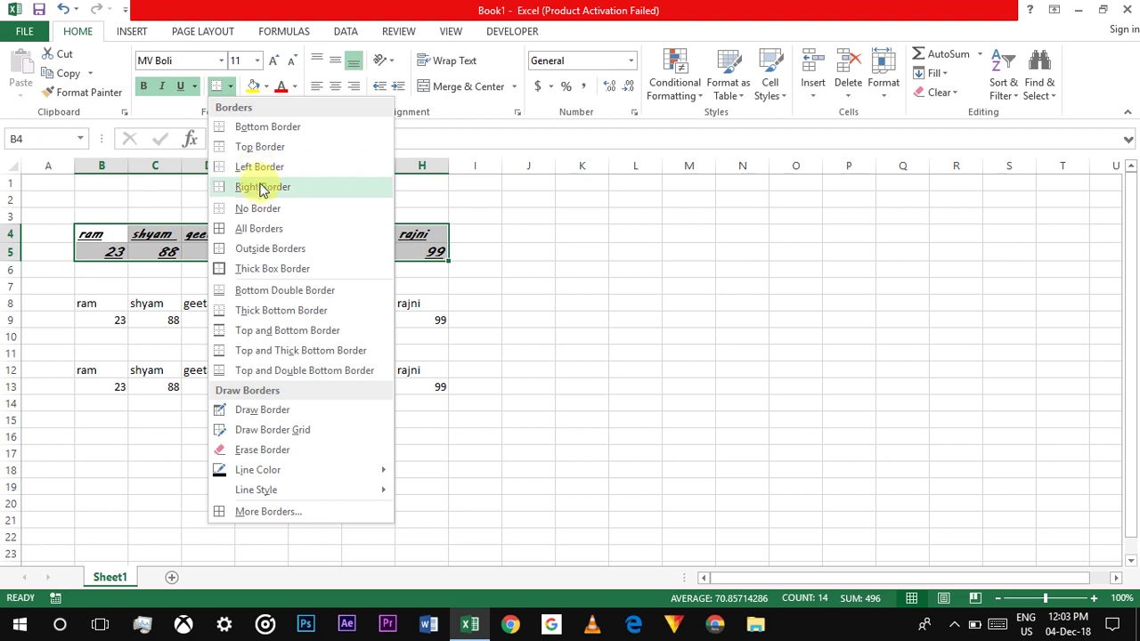
left_click(259, 228)
Add a Thick Box Border outline around the first table.
left_click_drag(96, 234, 436, 254)
left_click(230, 86)
left_click(272, 268)
left_click(96, 236)
left_click_drag(97, 236, 436, 253)
left_click(229, 87)
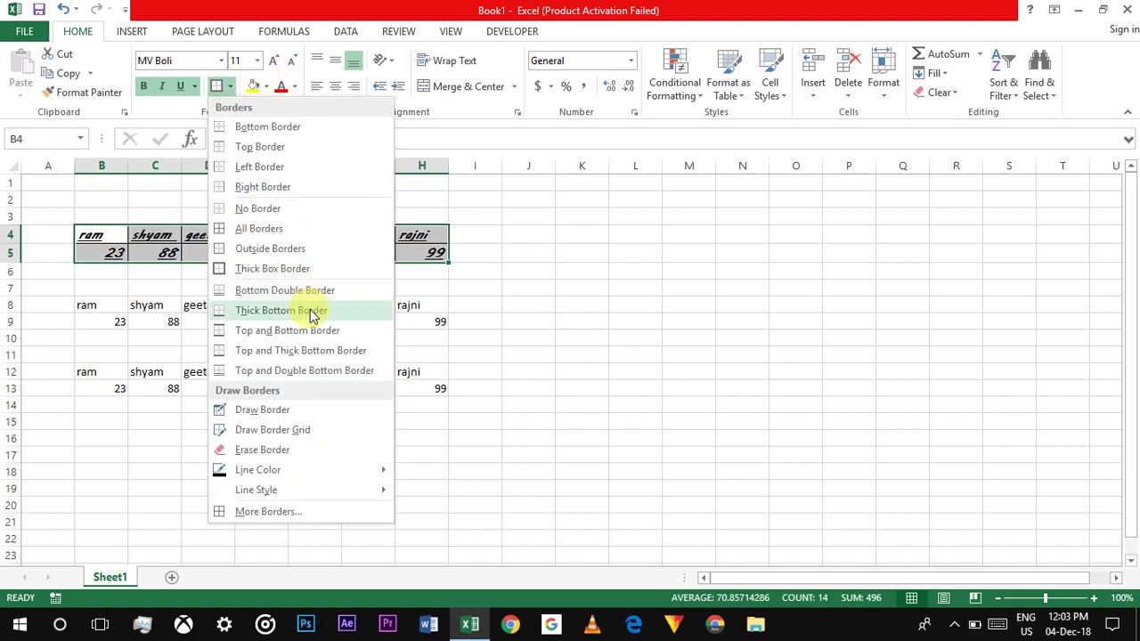
left_click(273, 429)
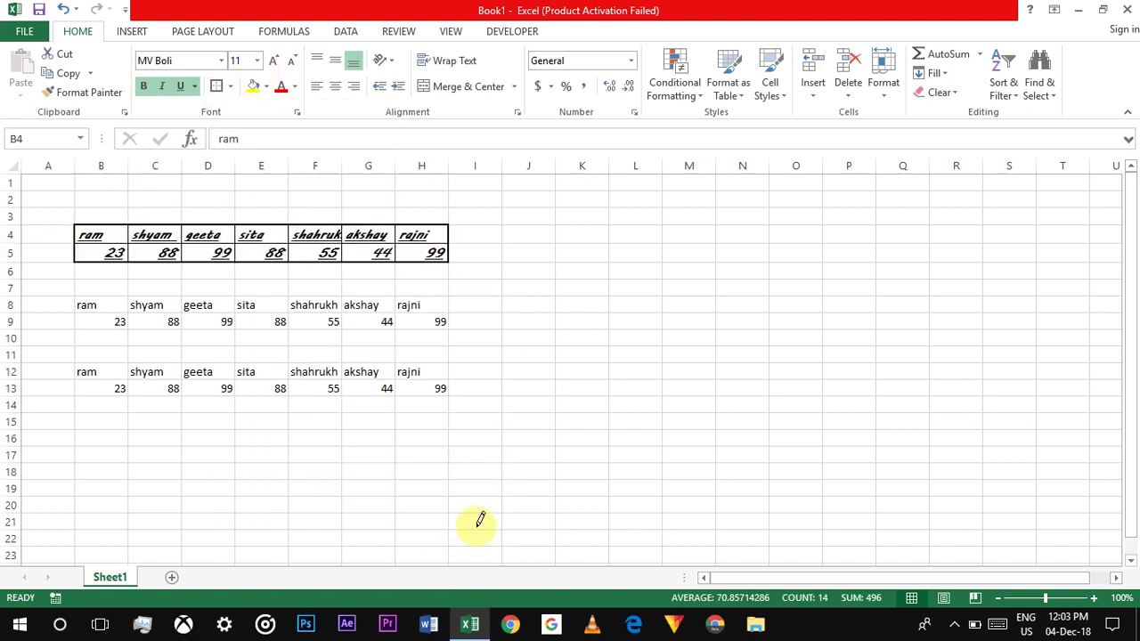
Leave border drawing and fill the name row B4:H4 with yellow.
key("Escape")
left_click(209, 199)
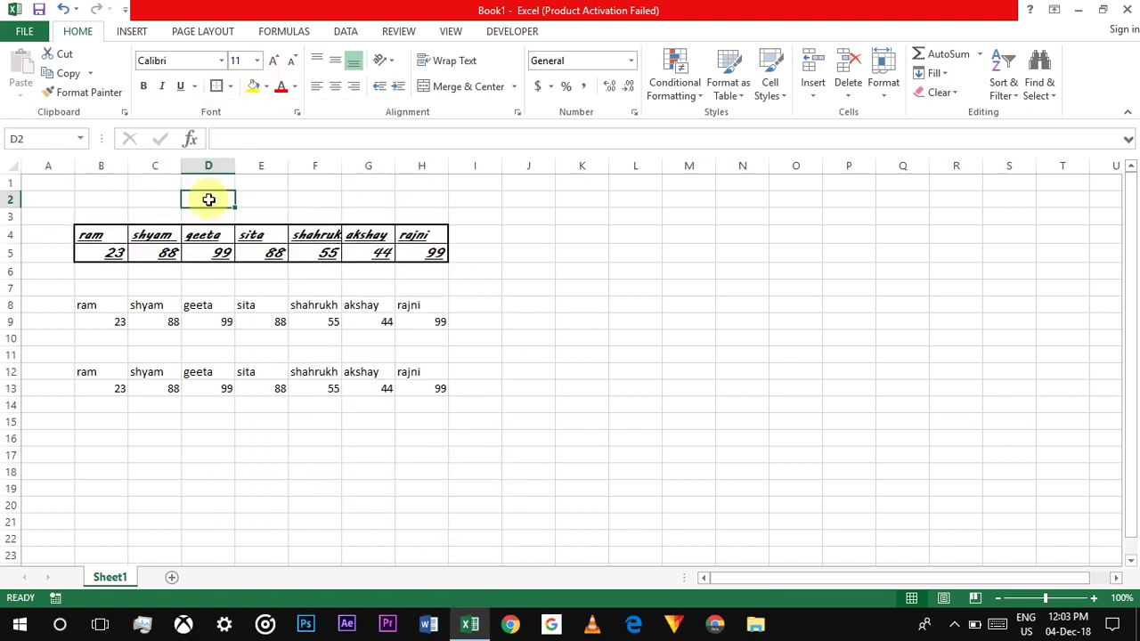
left_click(100, 232)
left_click_drag(103, 233, 438, 233)
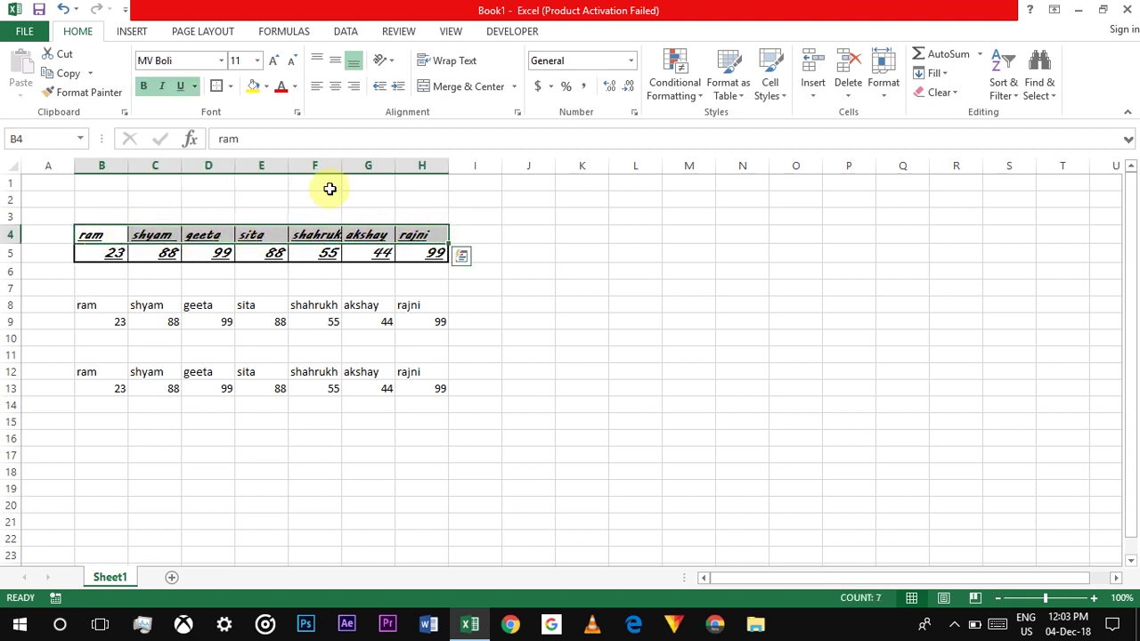
left_click(253, 89)
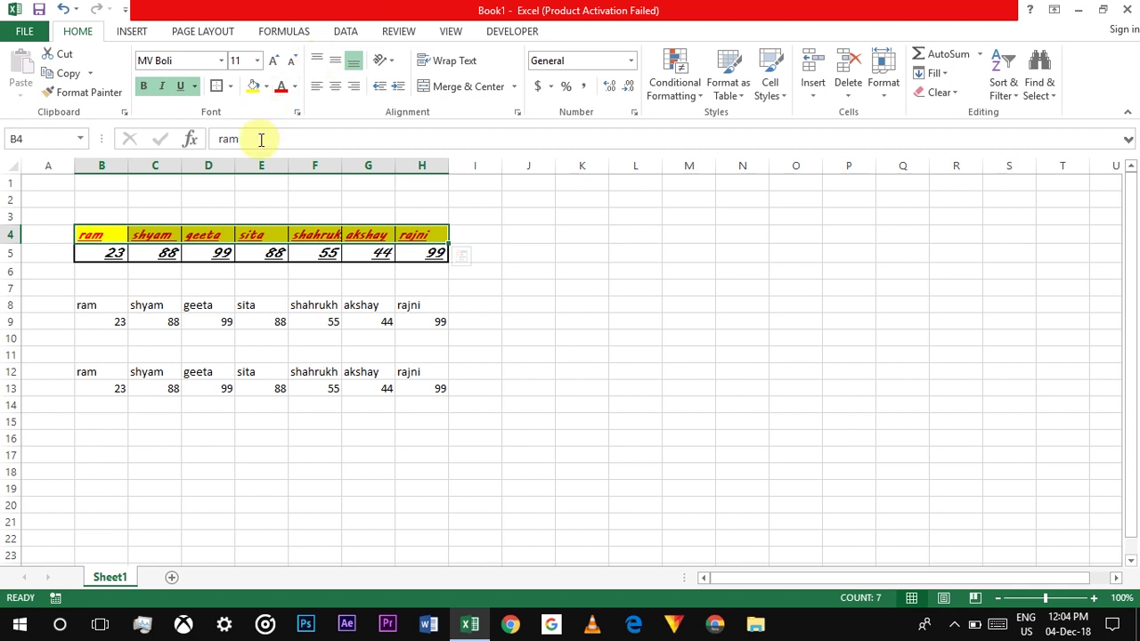
left_click(267, 217)
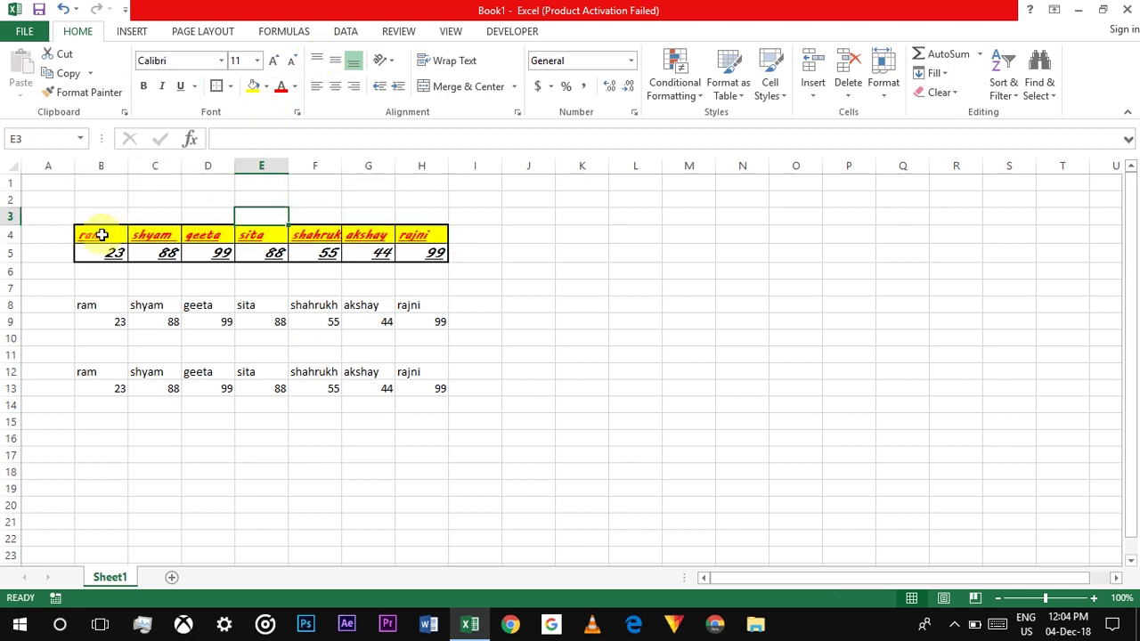
left_click_drag(102, 235, 425, 229)
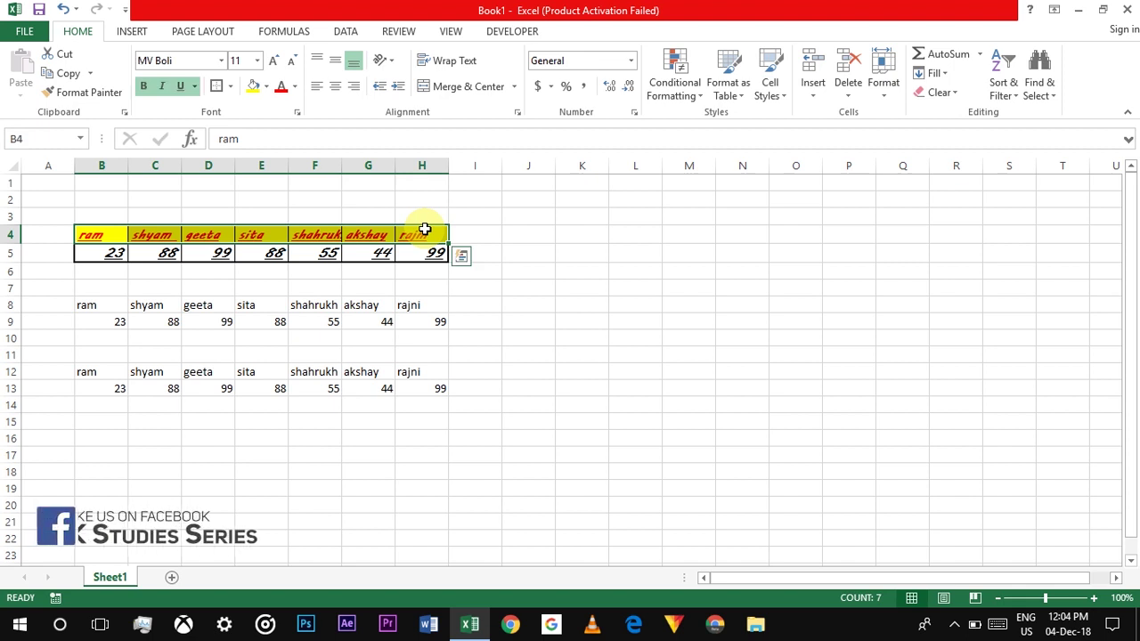
Format-paint the name-row style onto B8:H8 and B13:H13, then give B4:H4 light grey fill and blue text.
left_click(89, 94)
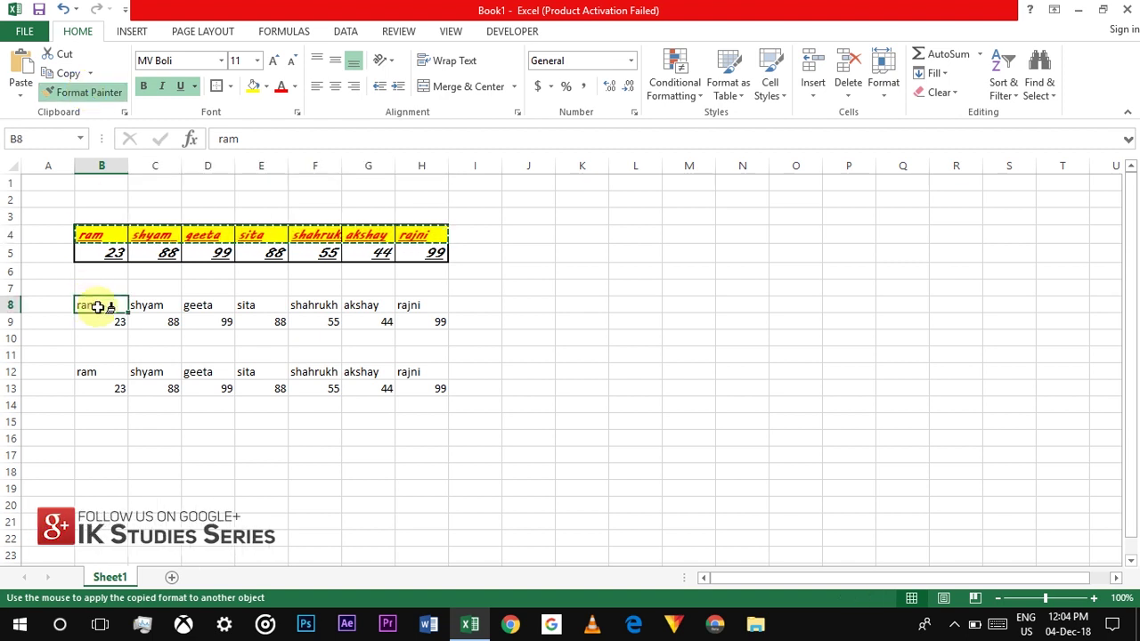
left_click_drag(86, 304, 425, 305)
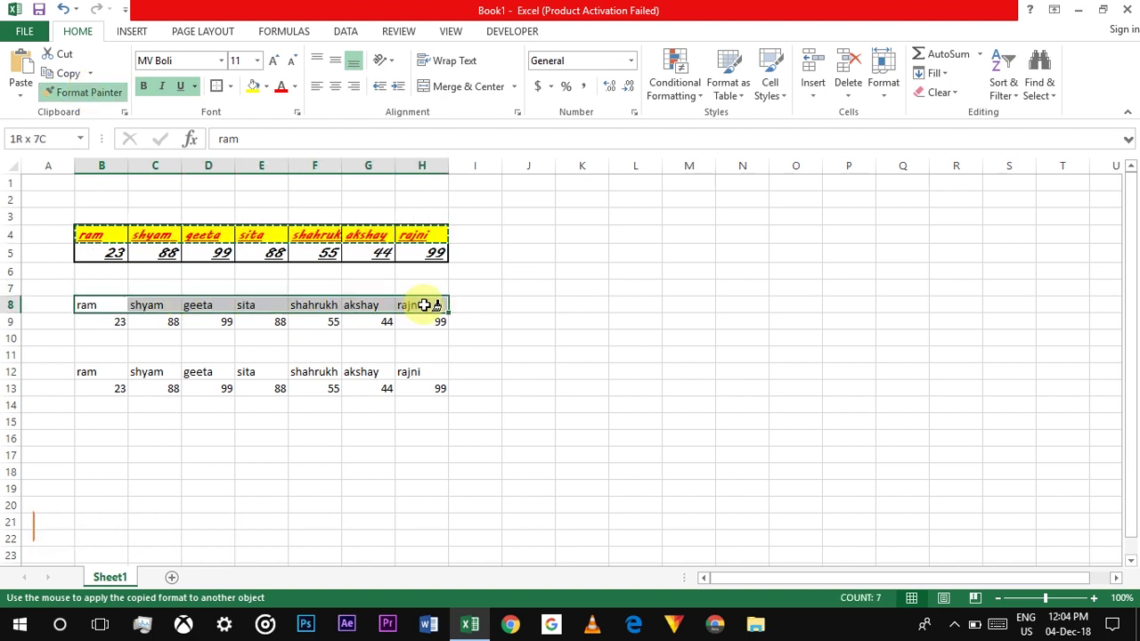
left_click(89, 235)
left_click_drag(89, 235, 425, 235)
left_click(76, 91)
left_click(89, 392)
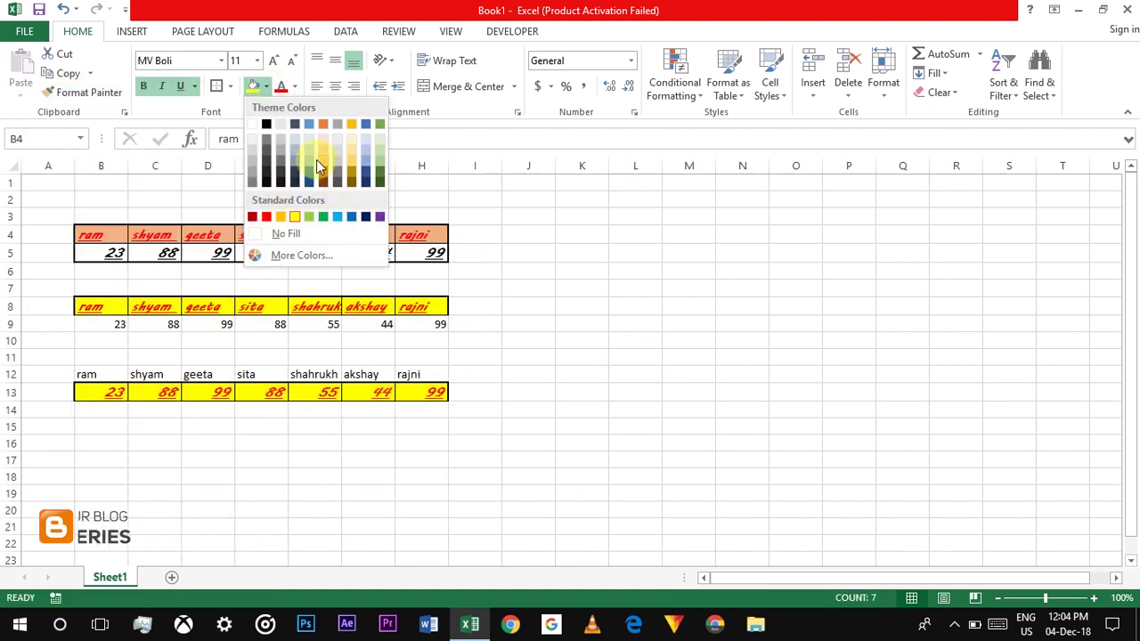
left_click(374, 139)
left_click(294, 87)
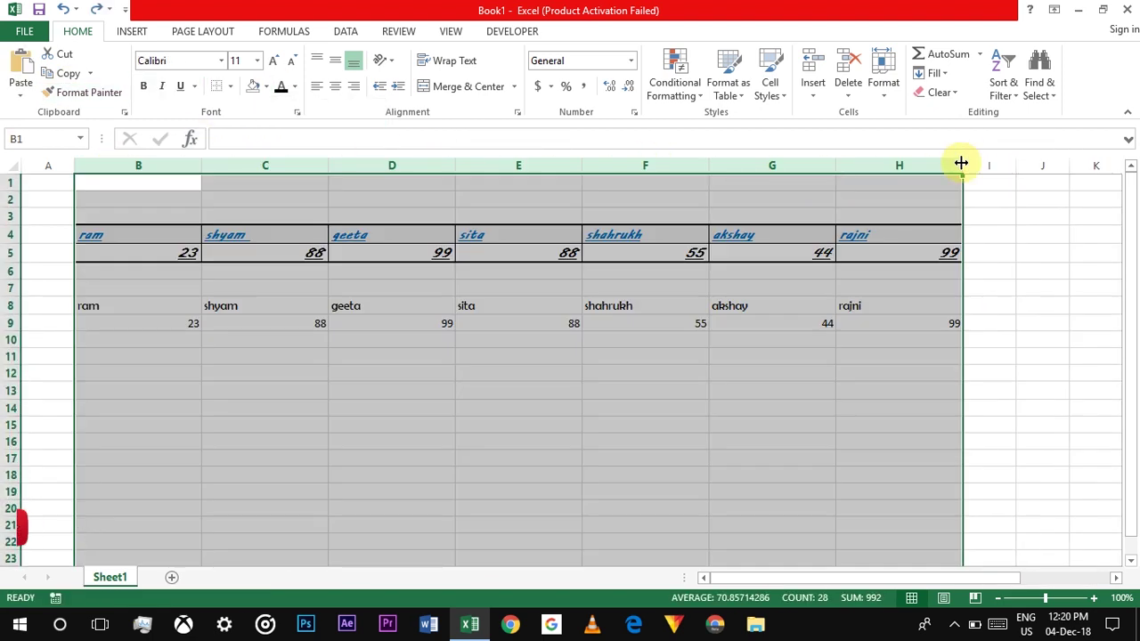
Make columns B to H equal width and rows 1 to 9 taller.
left_click_drag(960, 166, 799, 166)
left_click(6, 182)
left_click_drag(6, 182, 7, 519)
left_click(127, 418)
Align the B8:H8 names bottom-left after trying other alignments, and set them to size 22.
left_click(315, 386)
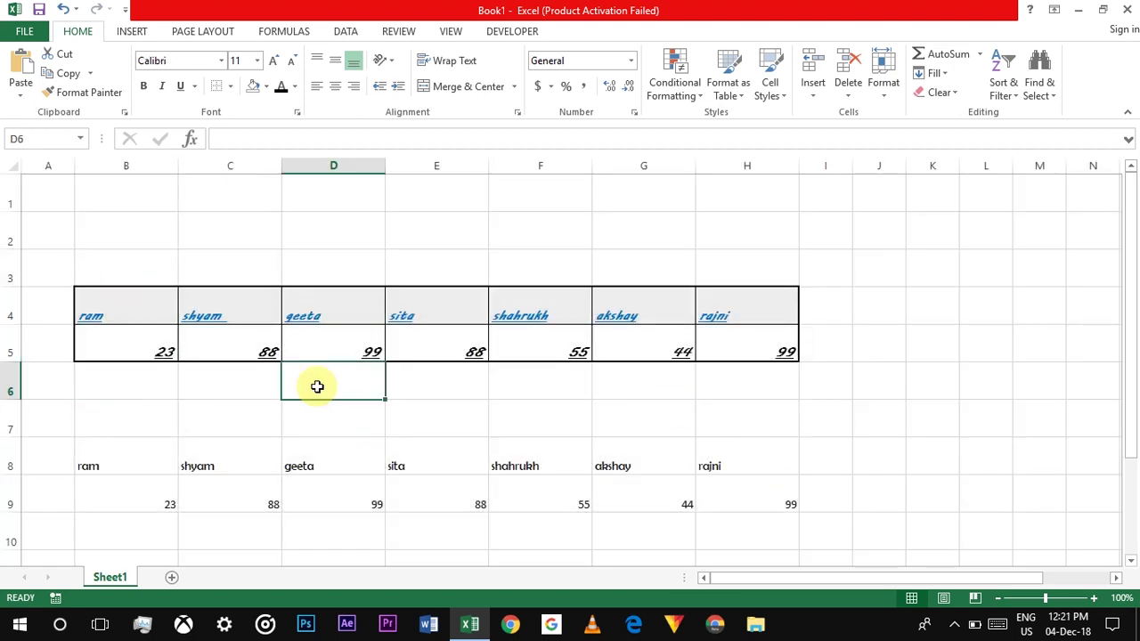
left_click_drag(106, 458, 768, 457)
left_click(273, 61)
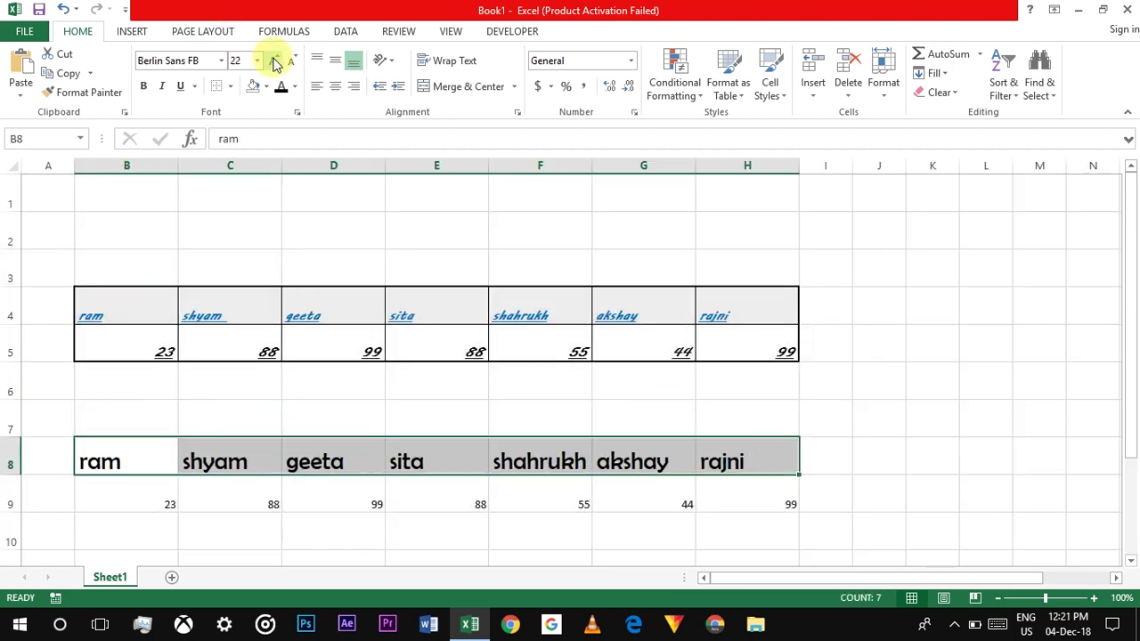
left_click(322, 91)
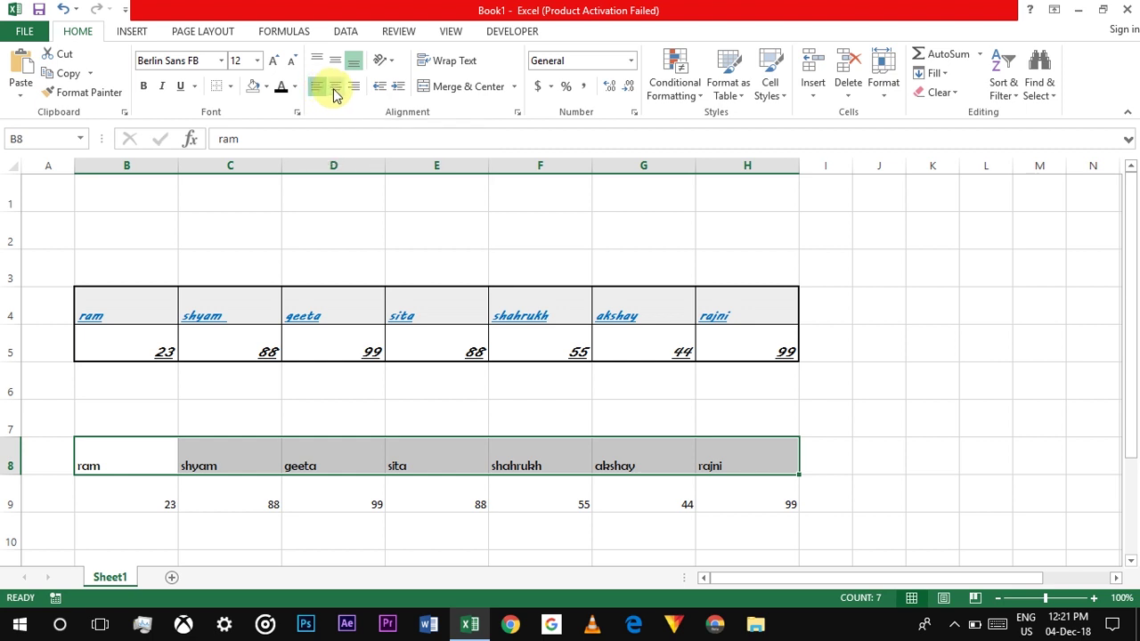
left_click(335, 89)
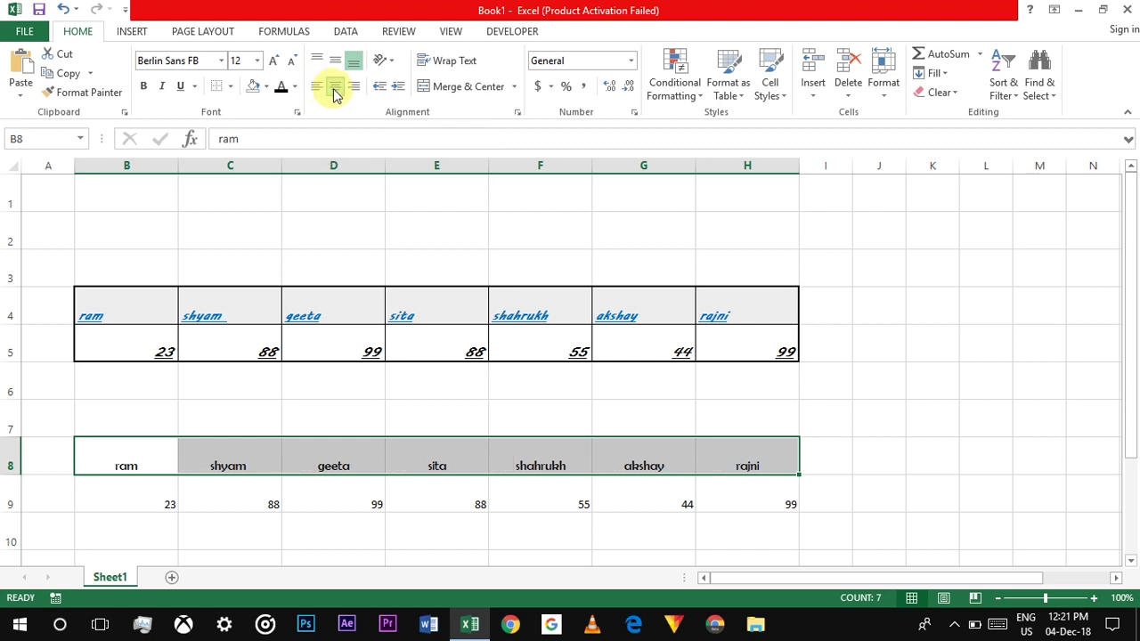
left_click(356, 89)
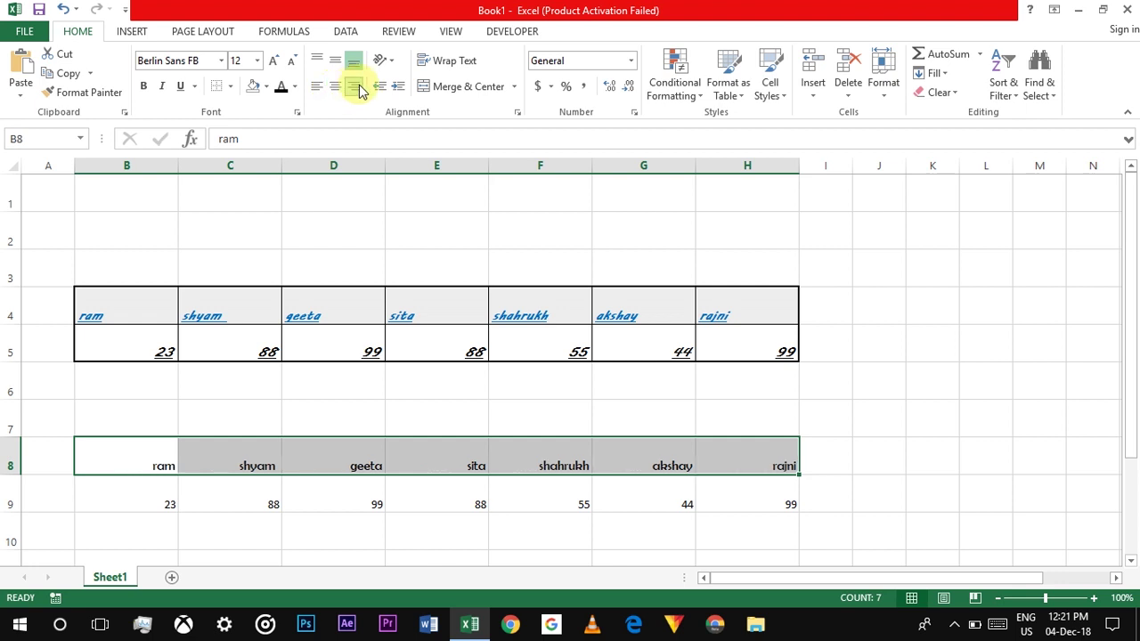
left_click(336, 62)
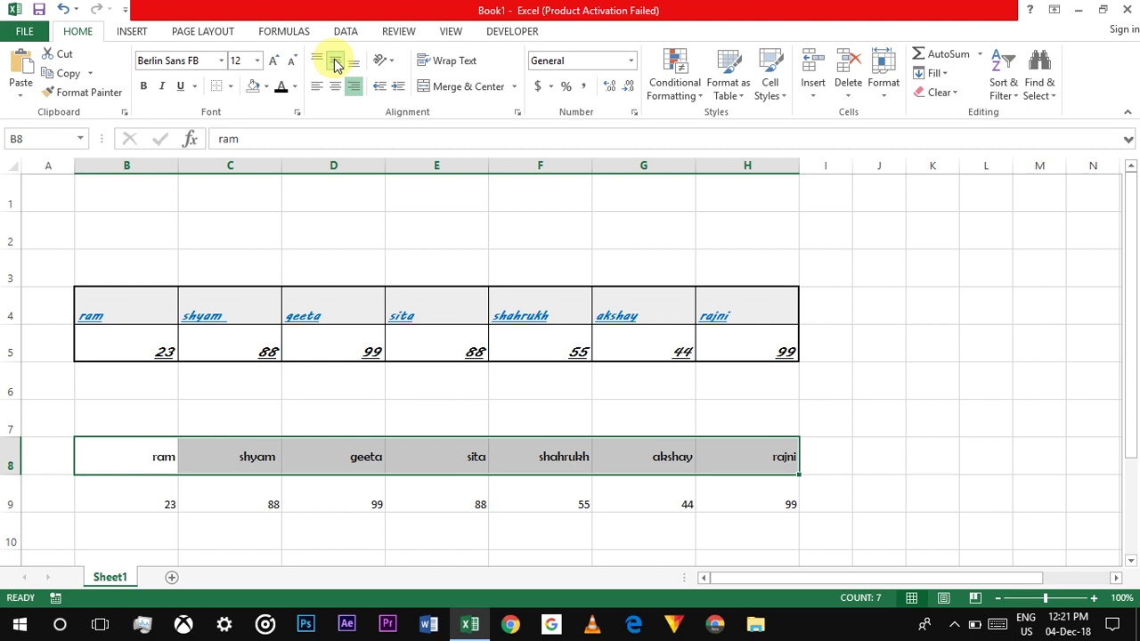
left_click(319, 62)
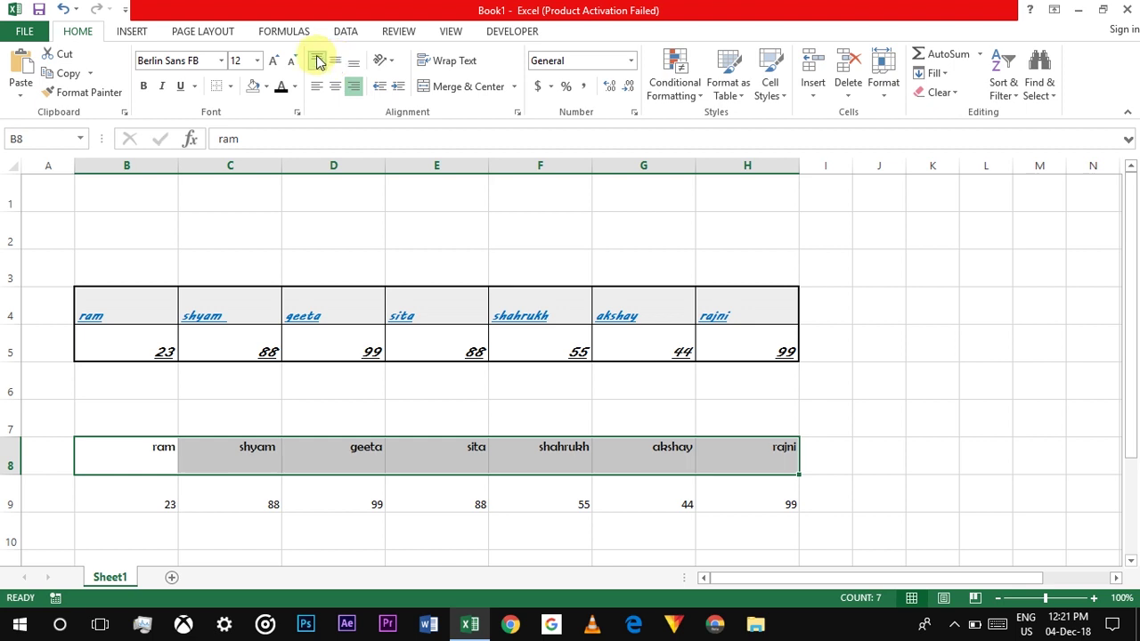
left_click(335, 85)
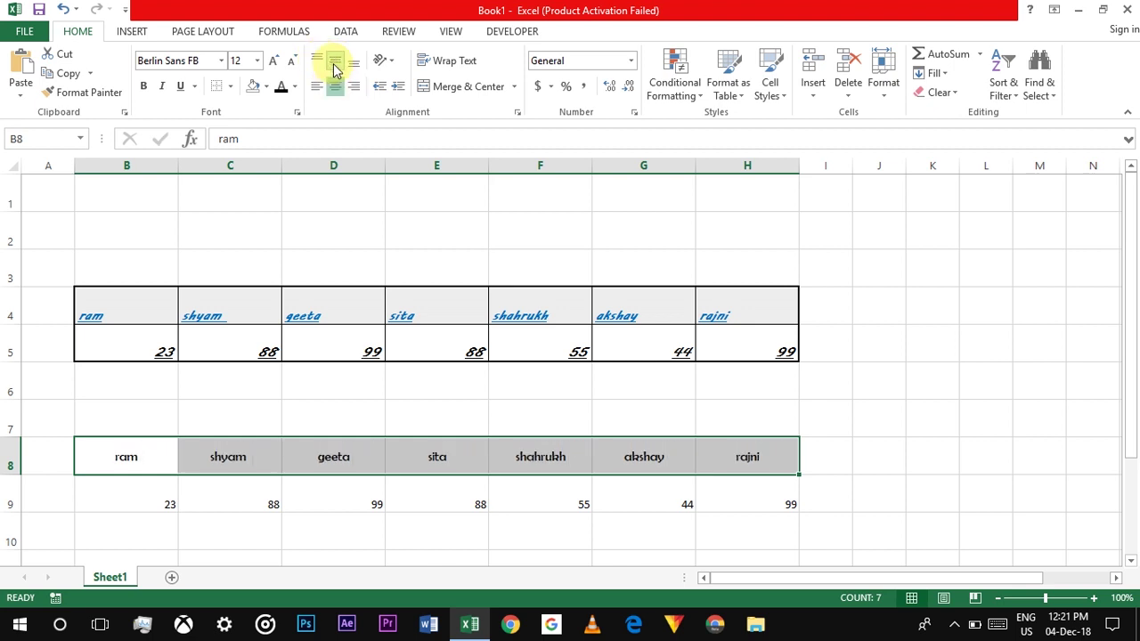
left_click(273, 61)
left_click(272, 61)
left_click(354, 61)
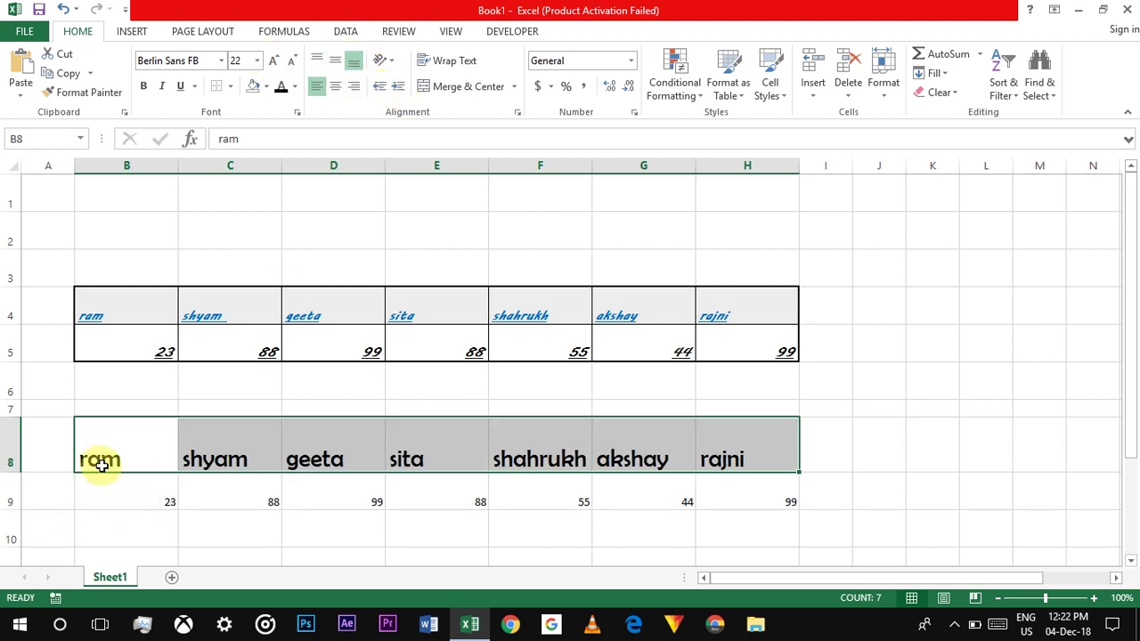
left_click(101, 461)
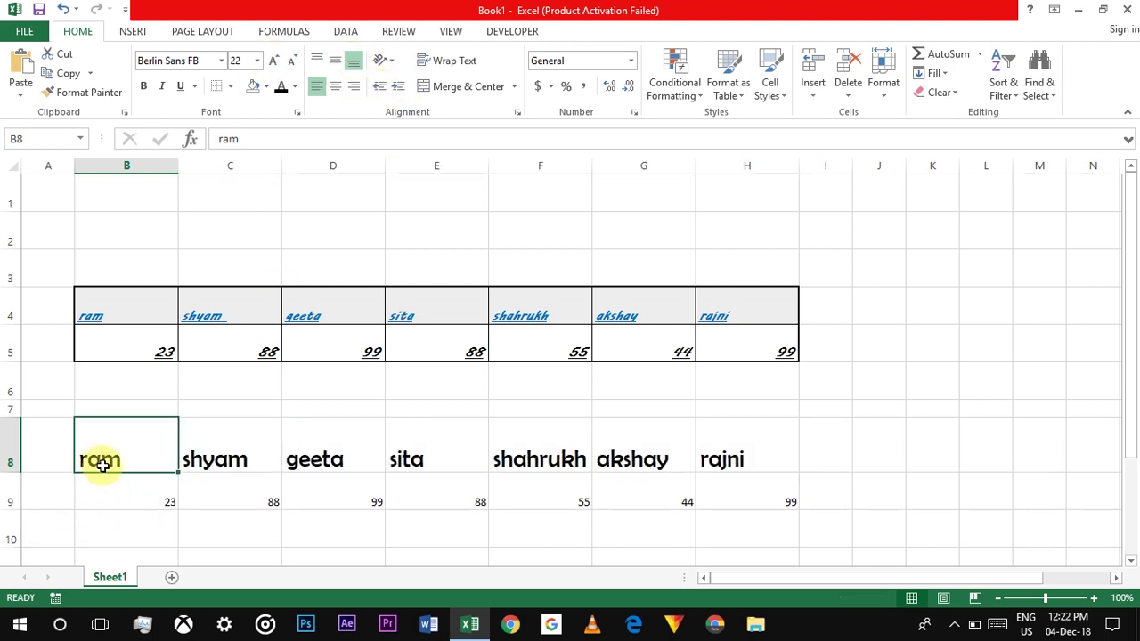
left_click(380, 87)
key("ctrl+shift+Right")
left_click(375, 89)
left_click(377, 88)
left_click(392, 60)
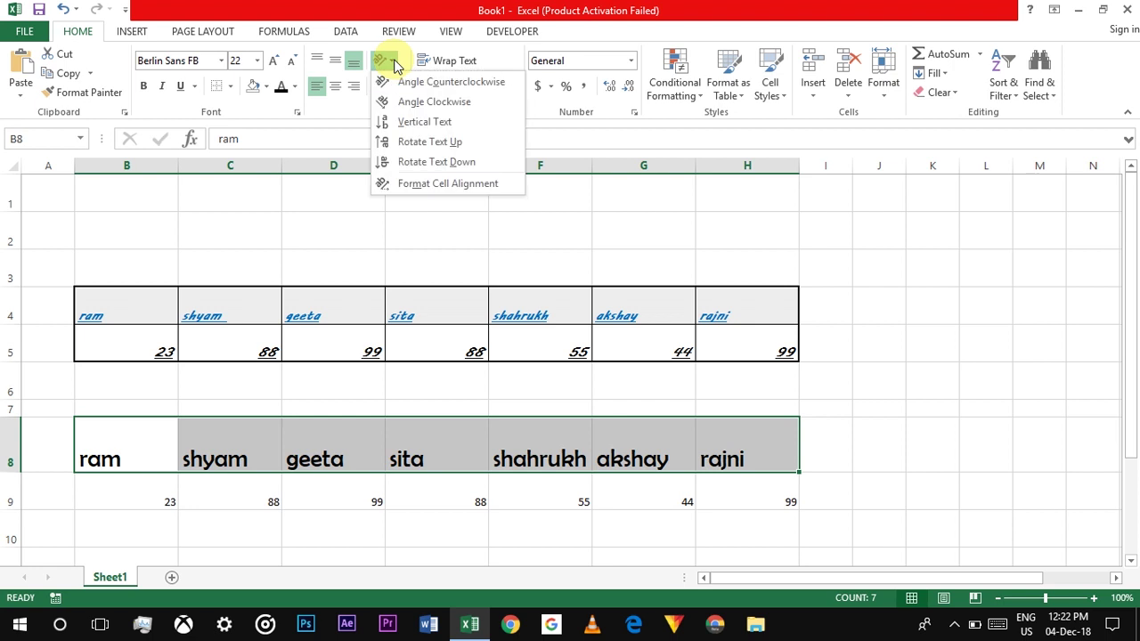
left_click(410, 83)
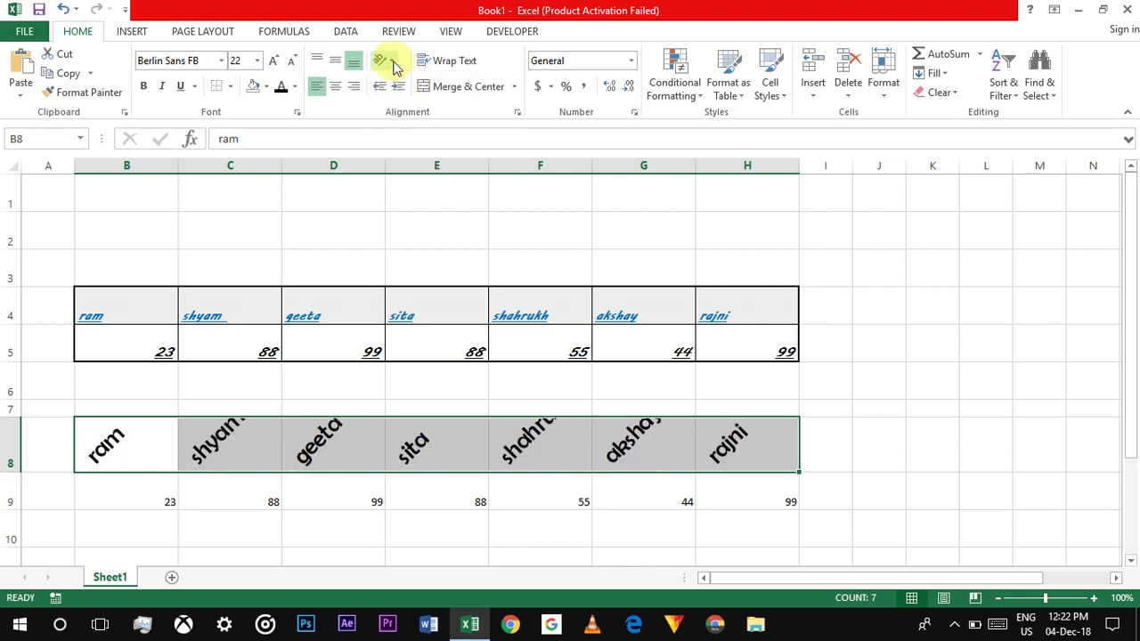
left_click(394, 62)
left_click(411, 102)
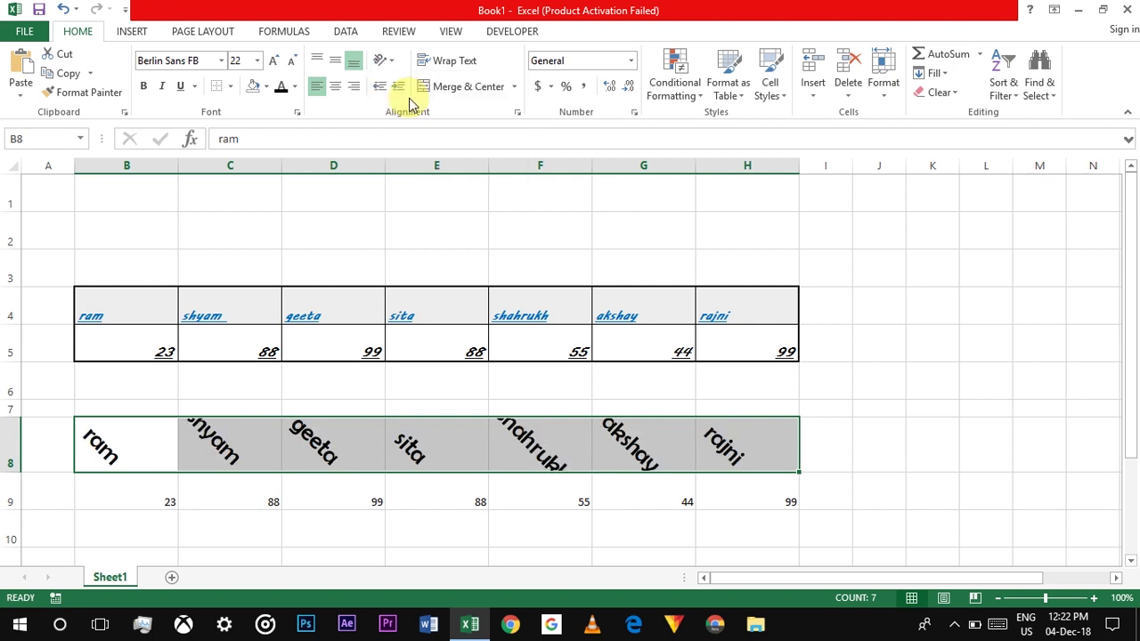
left_click(395, 62)
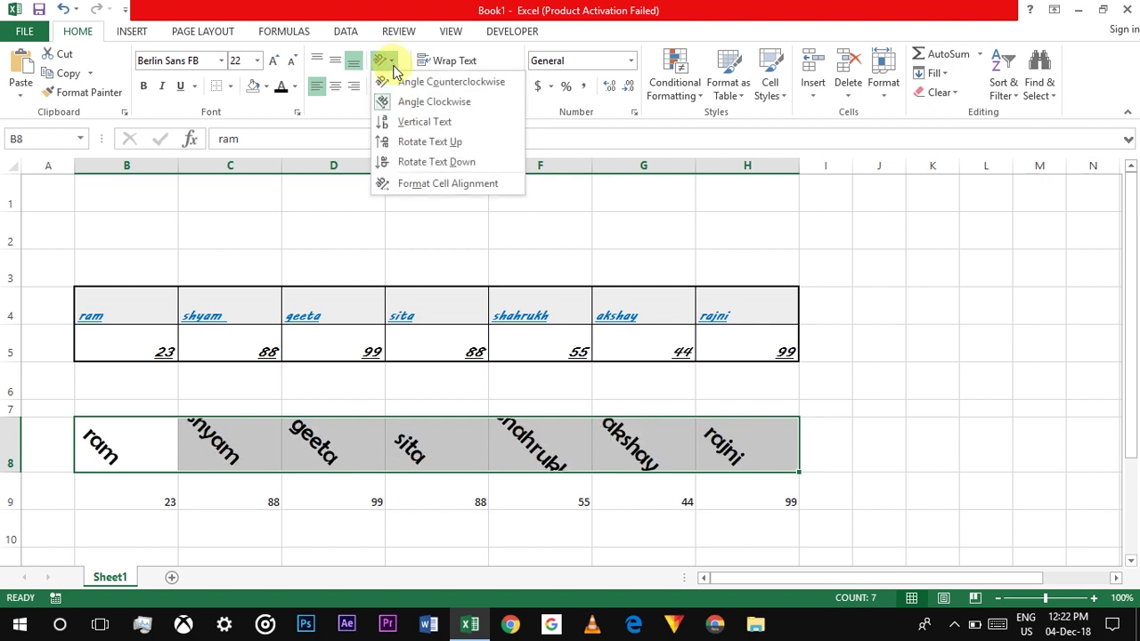
left_click(413, 122)
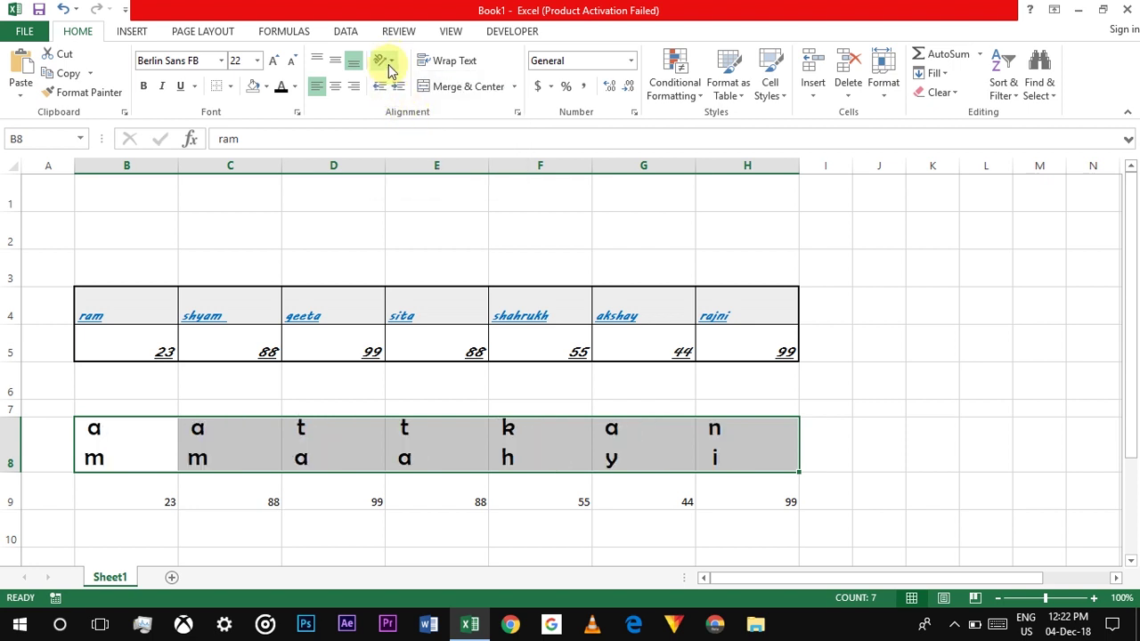
left_click(382, 63)
left_click(422, 142)
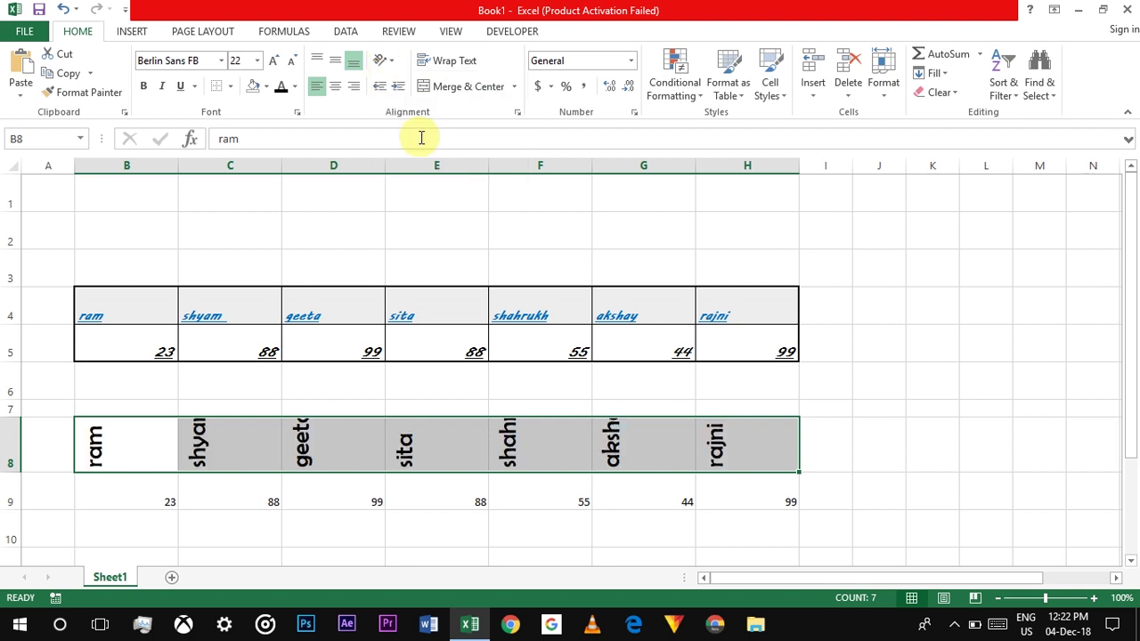
left_click(389, 64)
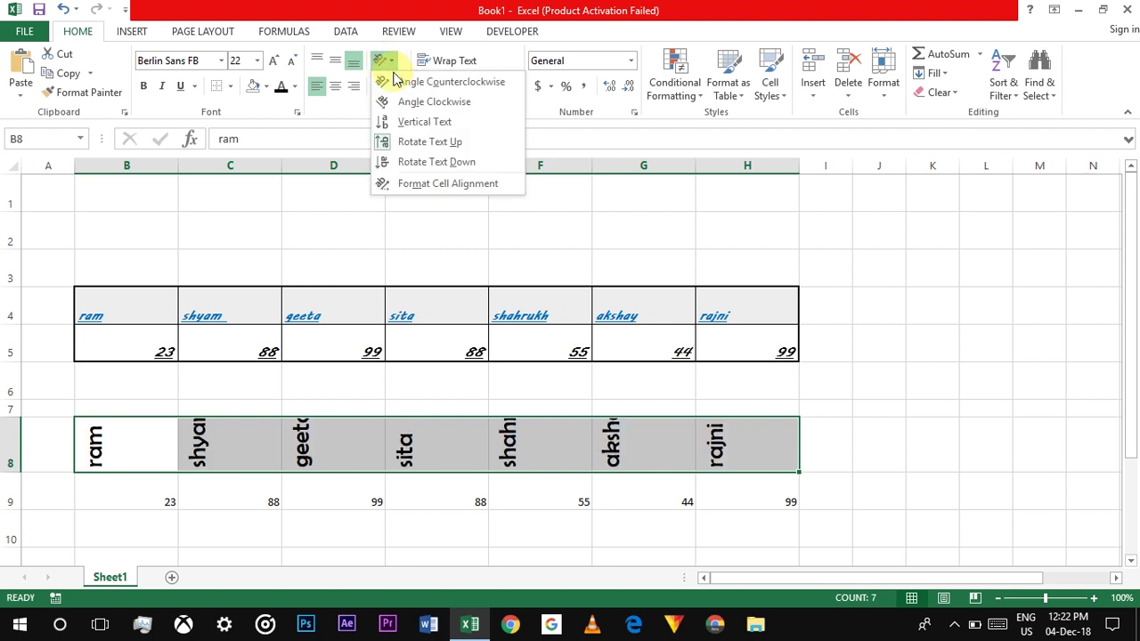
left_click(422, 158)
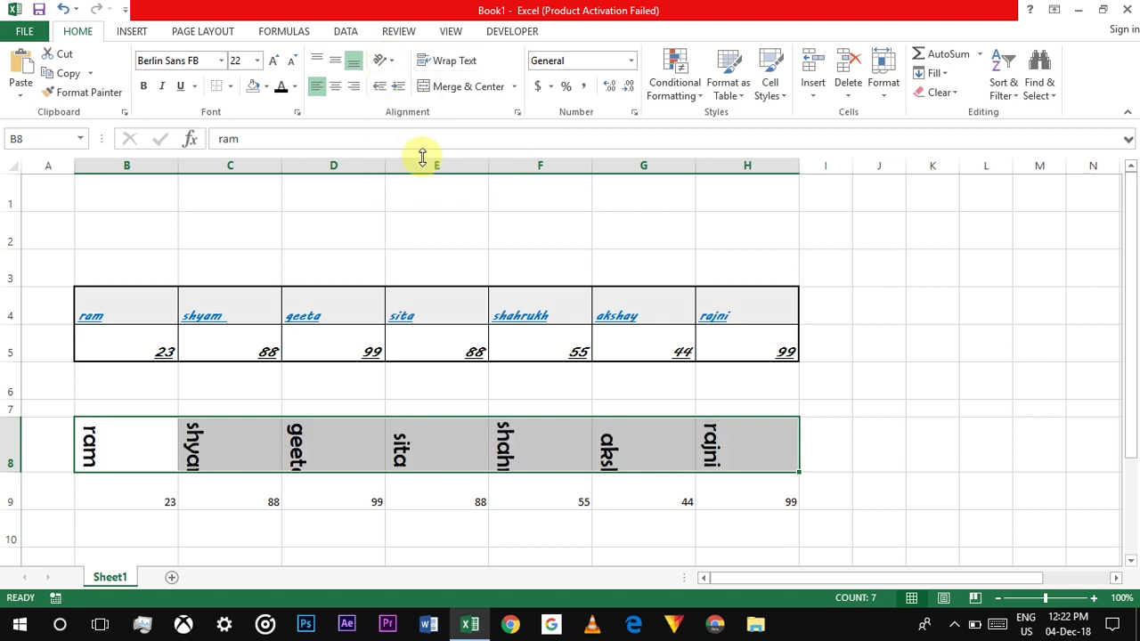
Enter the title 'List of Students of delhi govt school' in cell B2.
left_click(127, 229)
type("List of Student")
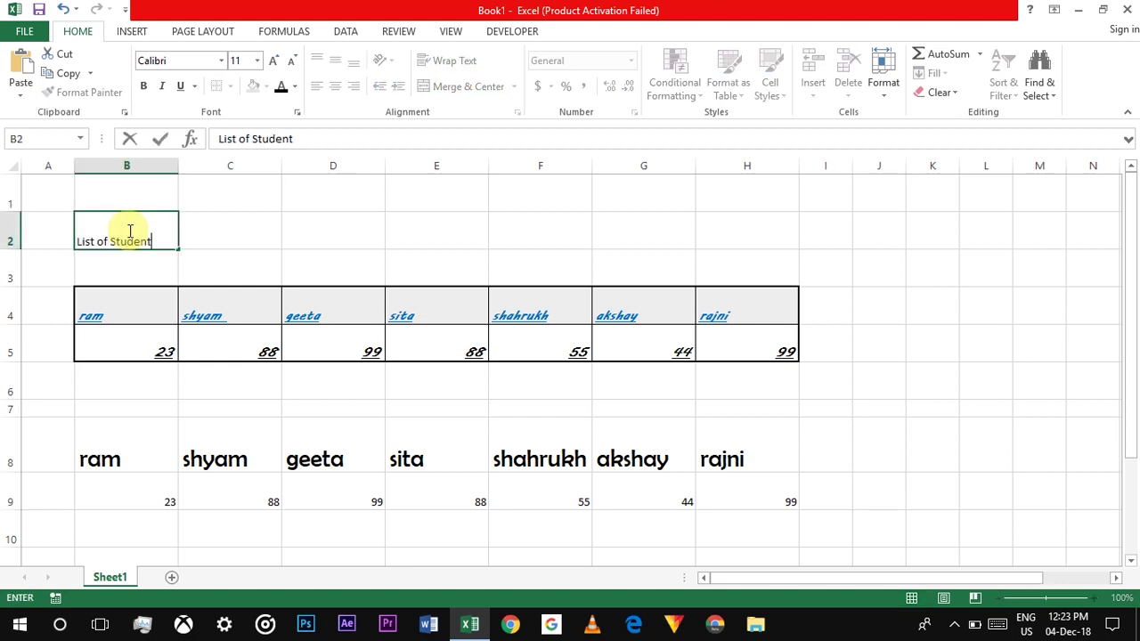
type("chool")
left_click(319, 240)
left_click(229, 225)
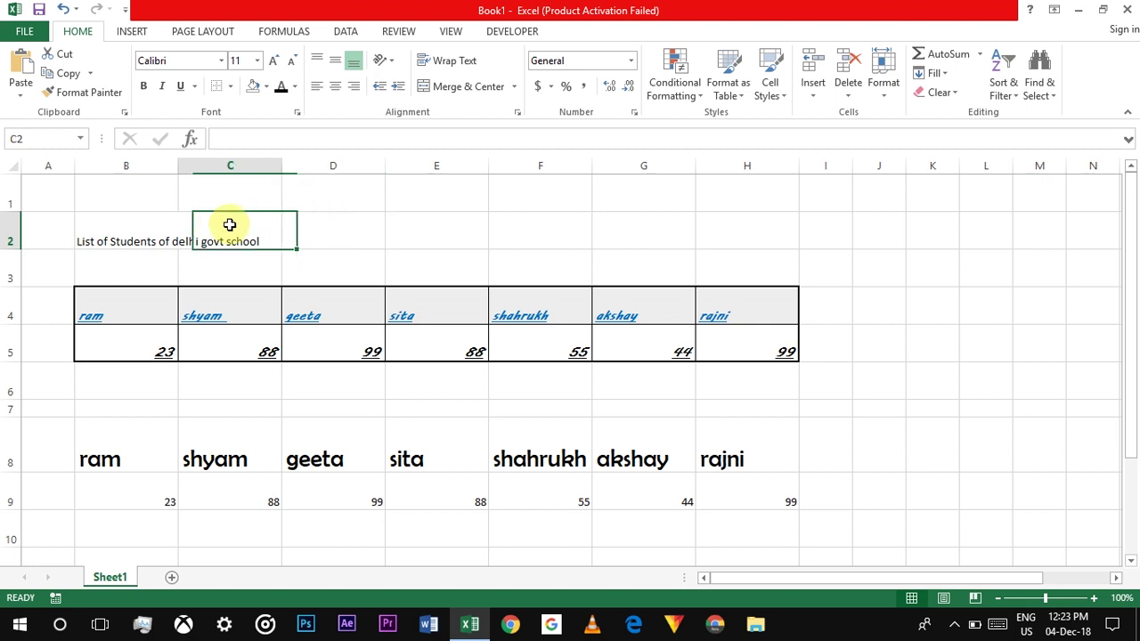
left_click(123, 226)
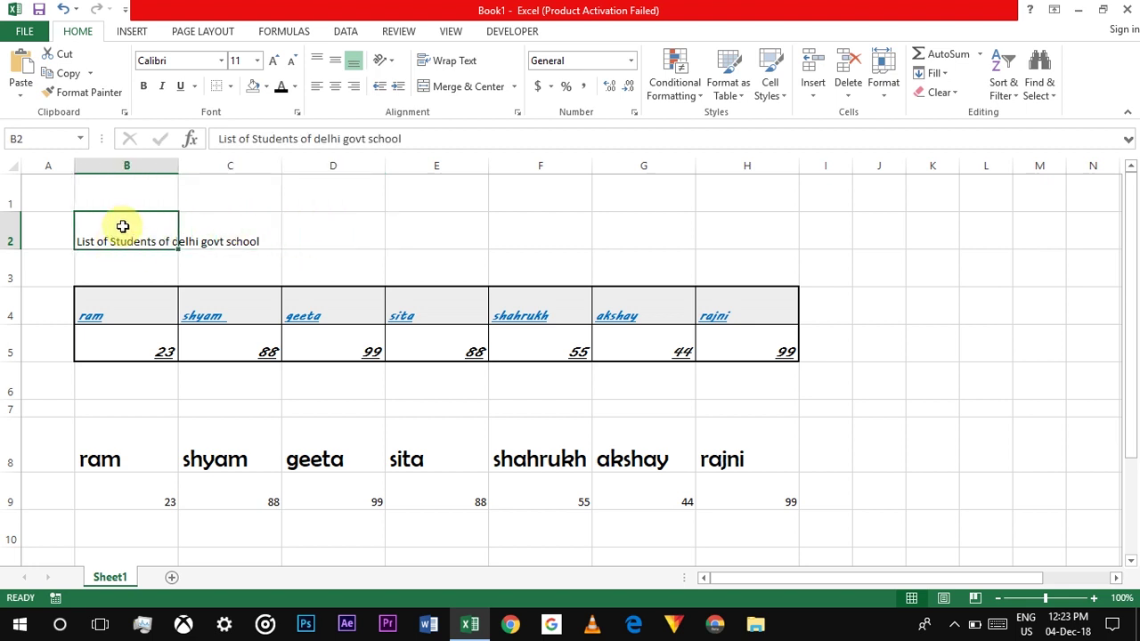
left_click(193, 232)
type("bgb")
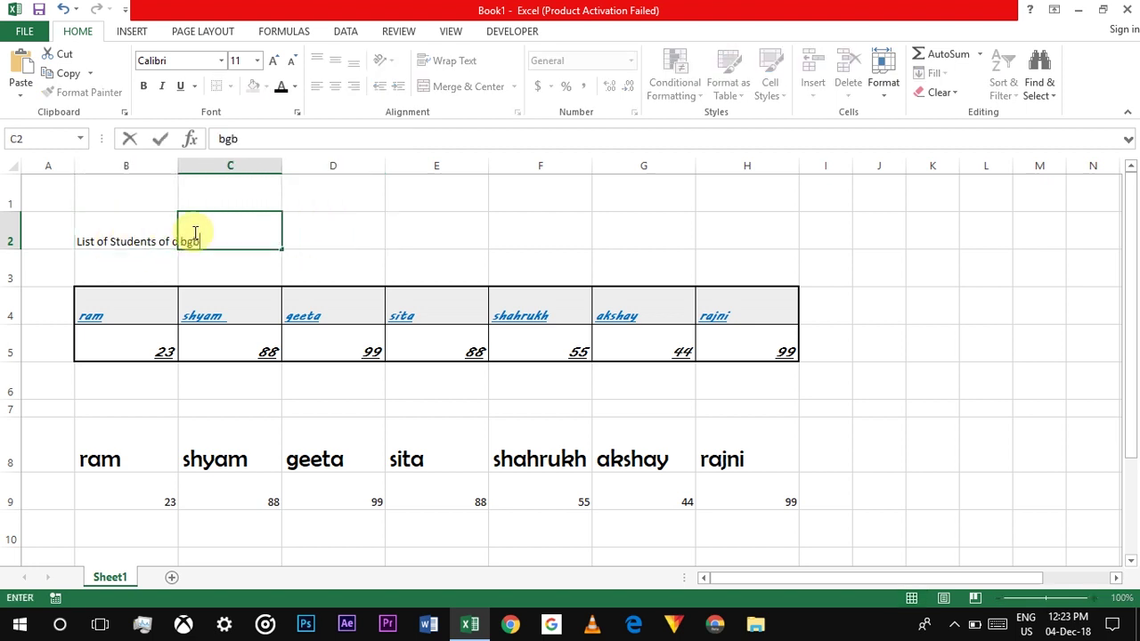
left_click(133, 242)
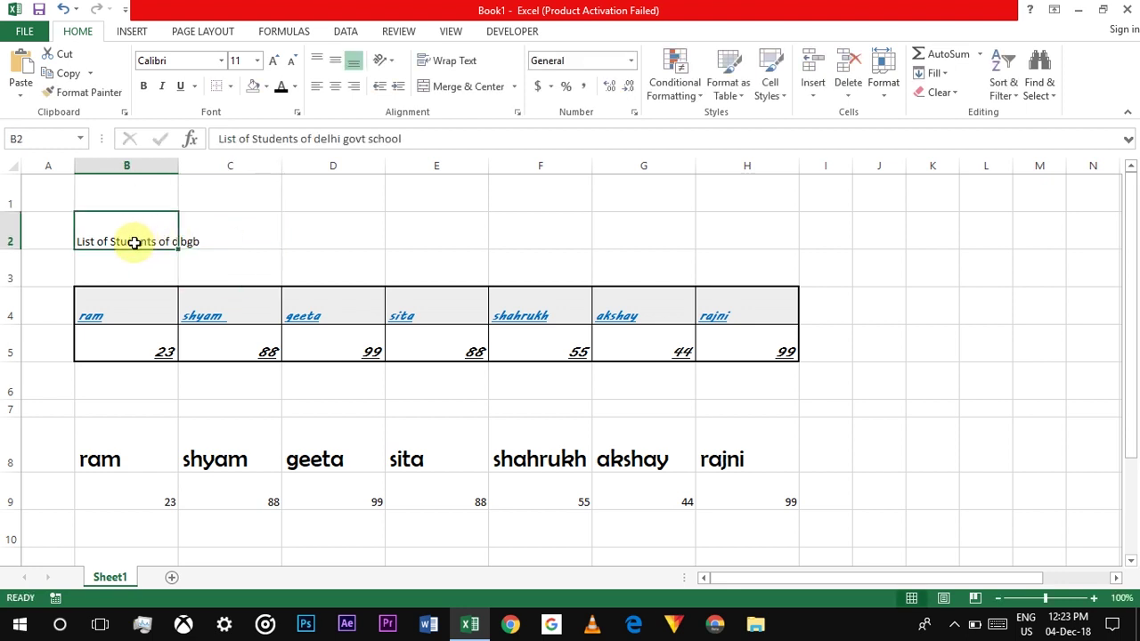
left_click(204, 241)
left_click(130, 238)
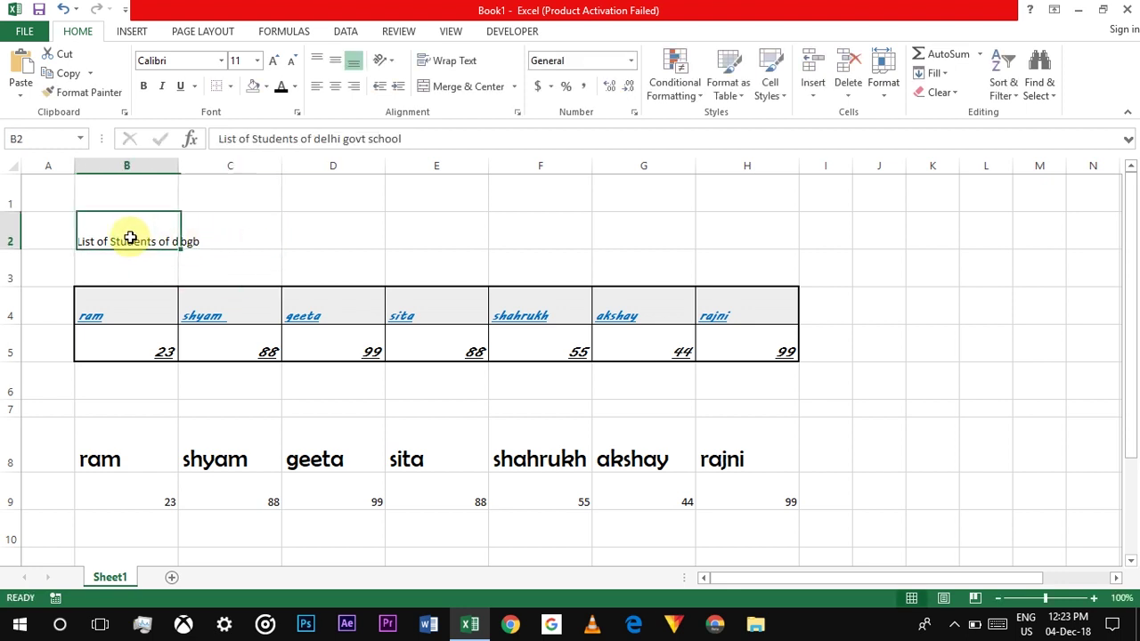
left_click(457, 63)
Clear the stray C2 entry, unwrap the title and enlarge its font size.
left_click(194, 249)
key("Delete")
left_click(137, 227)
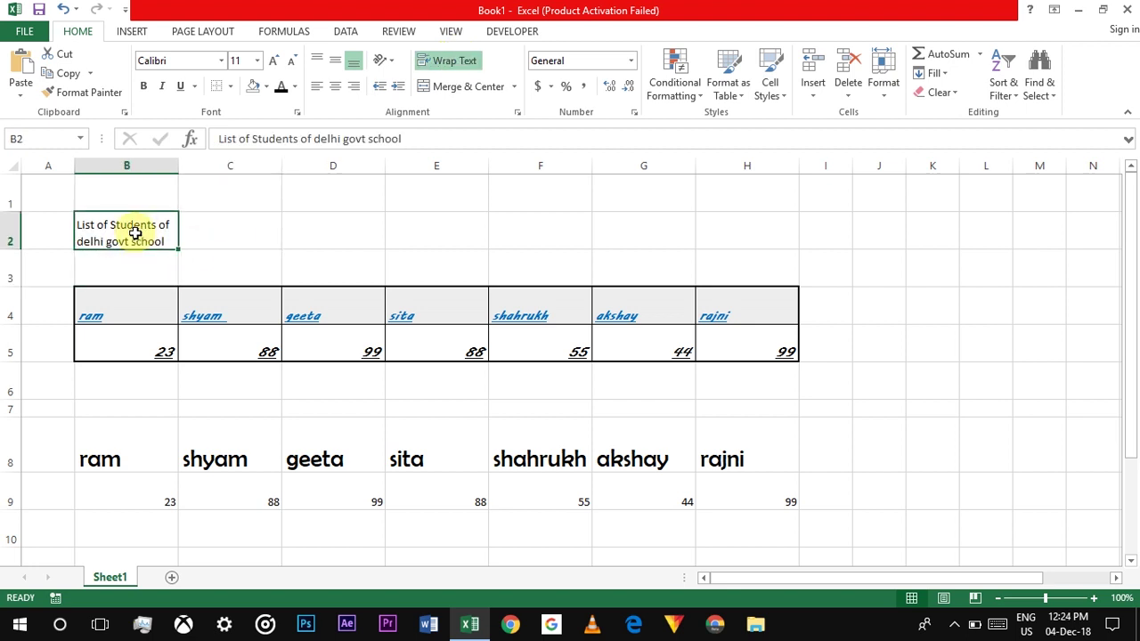
left_click(436, 63)
left_click(274, 62)
left_click(275, 61)
left_click(274, 61)
left_click(274, 61)
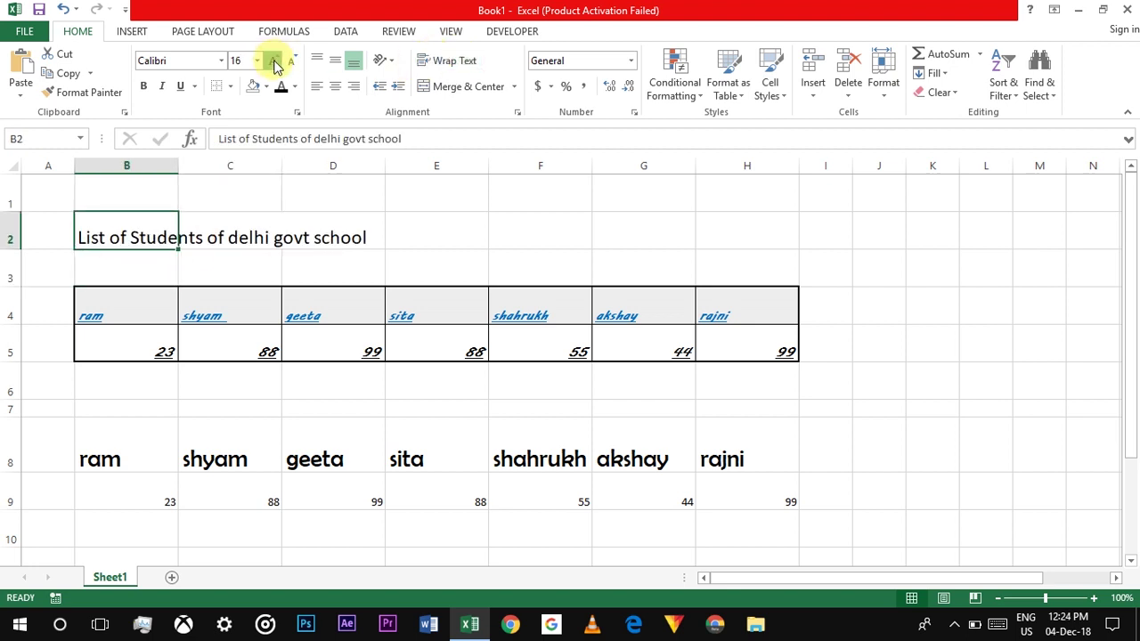
left_click(274, 62)
left_click(239, 261)
Merge and centre B2:H2, keeping only the title text.
left_click(237, 231)
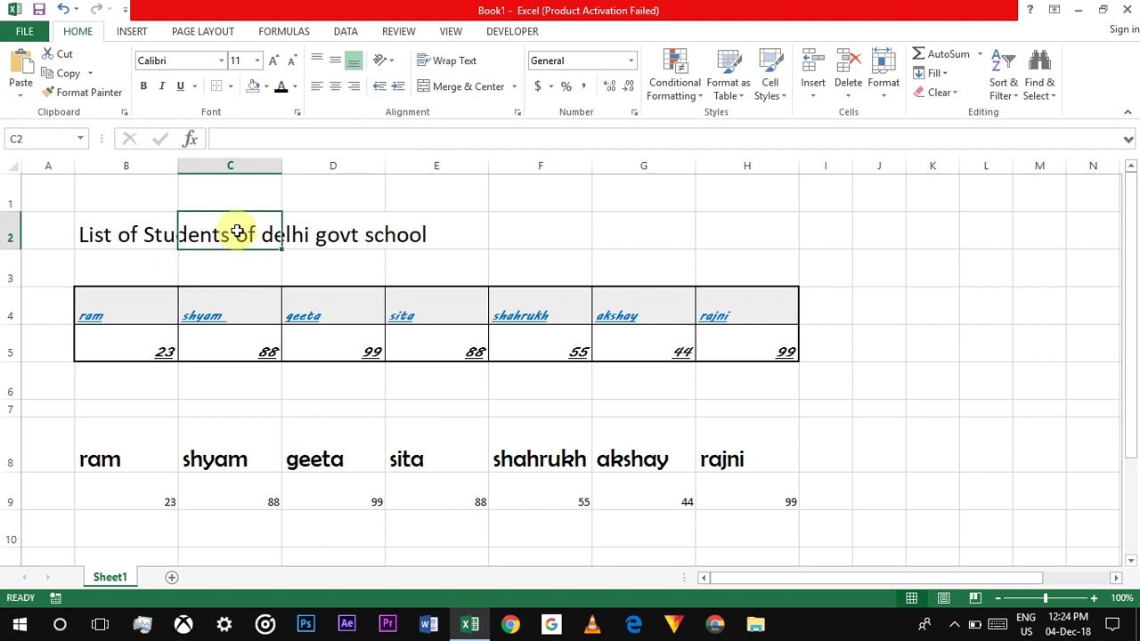
type("djhvbvd")
left_click(223, 267)
left_click(137, 234)
left_click(208, 239)
left_click(147, 235)
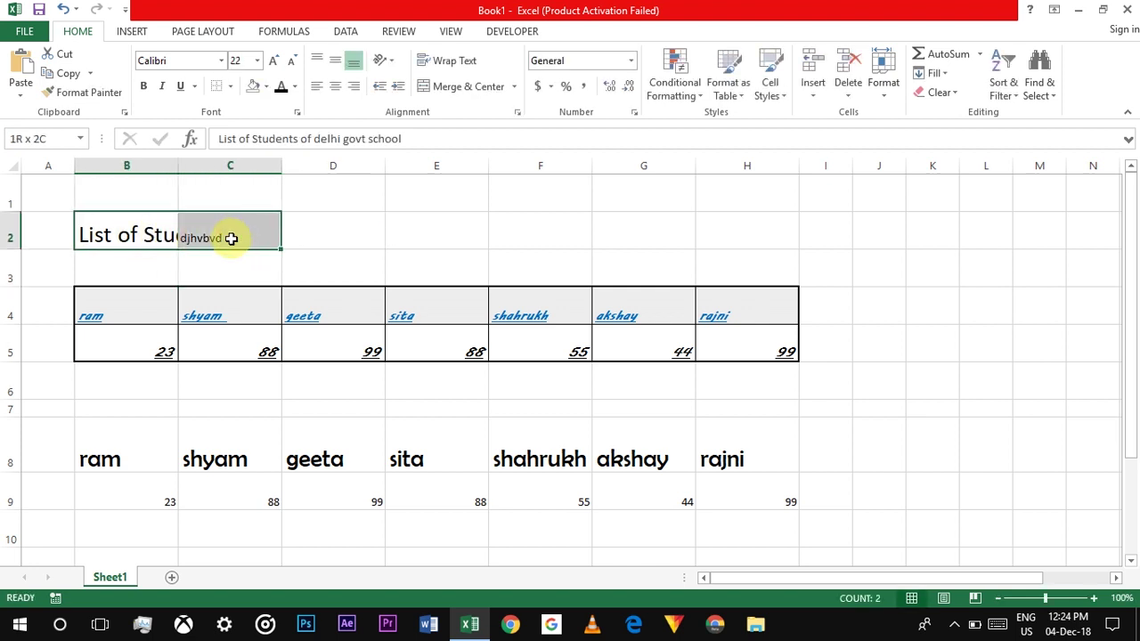
left_click_drag(147, 235, 716, 223)
left_click(445, 87)
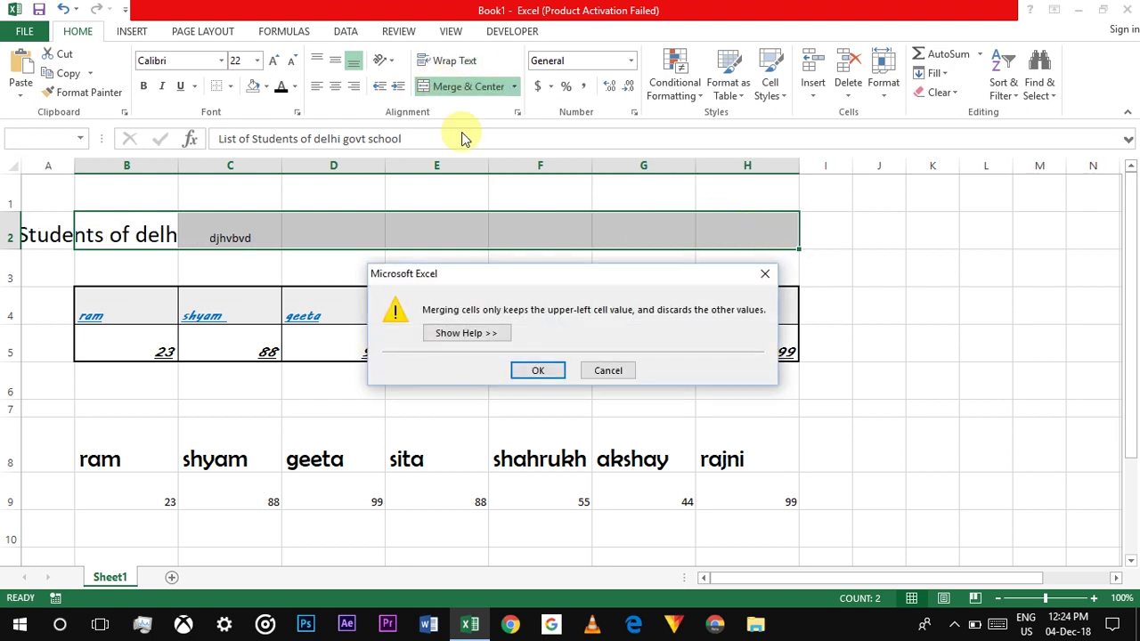
left_click(539, 372)
Colour the title text red and select the second name table B8:H9 for borders.
left_click(295, 86)
left_click(295, 236)
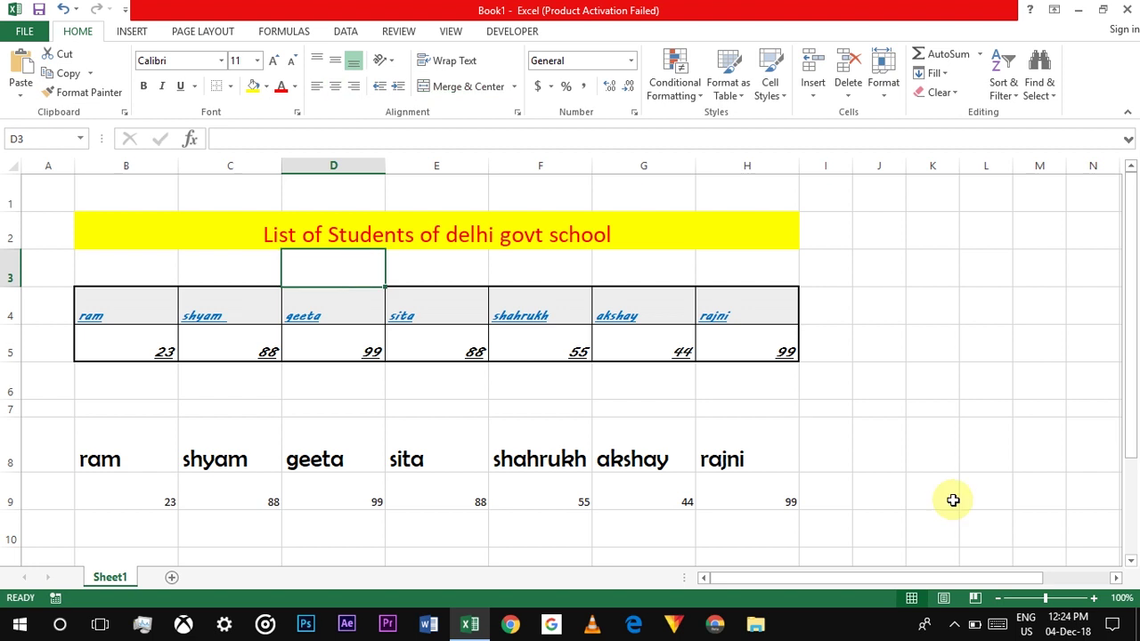
left_click(946, 485)
left_click_drag(98, 459, 757, 501)
left_click(230, 87)
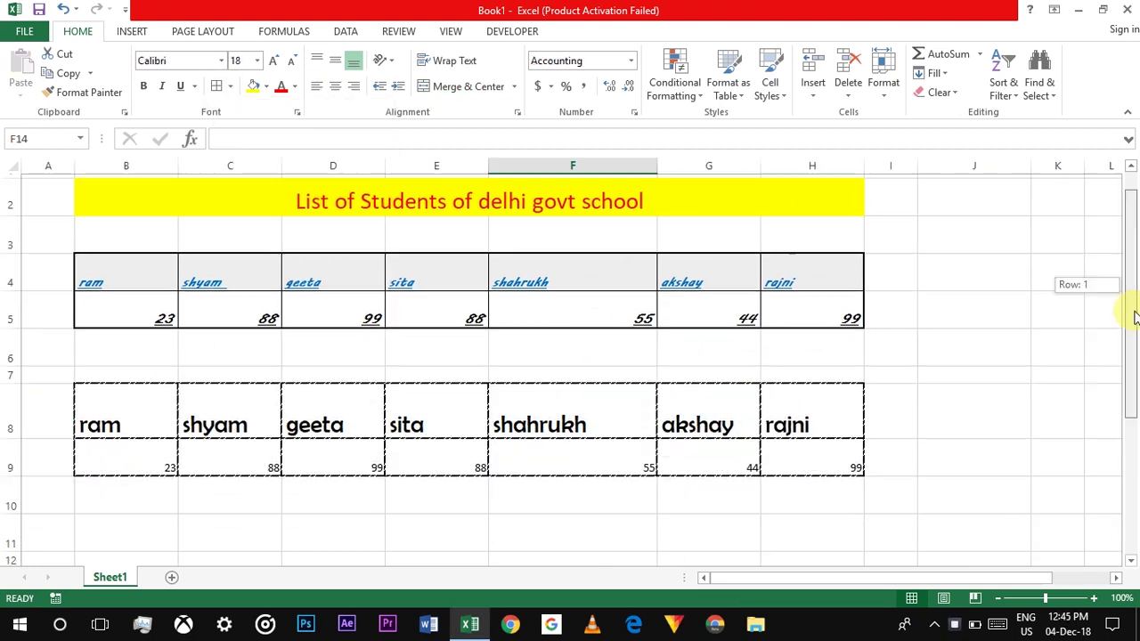
Enter the scores 64, 98, 85 and 95 in column F and select F17:F21.
type("64 98 64")
key("BackSpace")
key("BackSpace")
type("85 95")
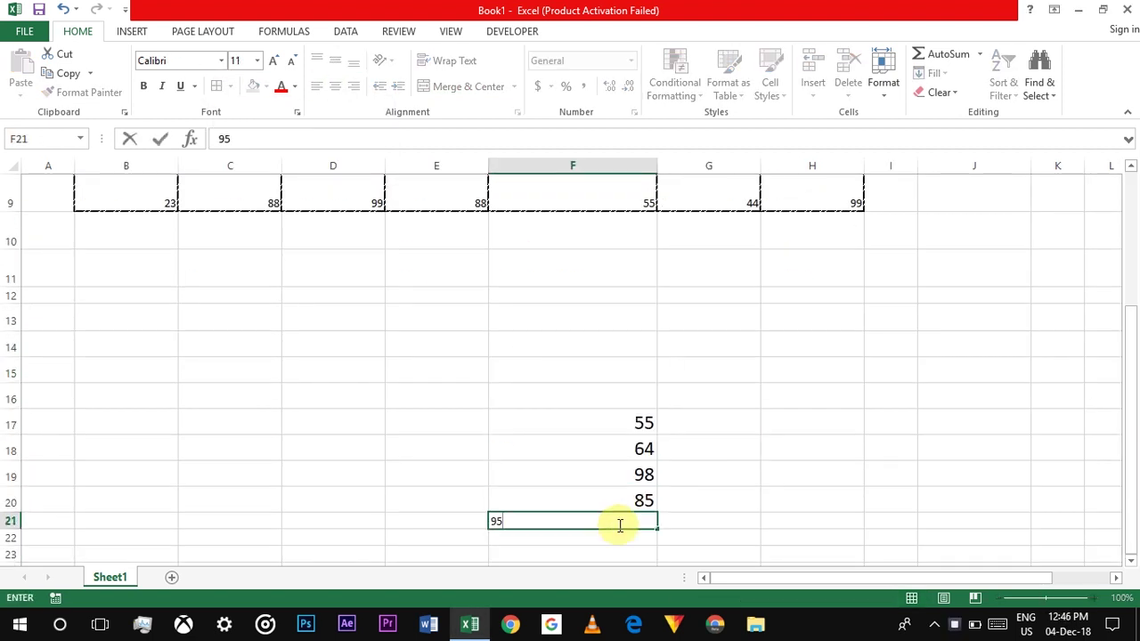
key("Return")
left_click(596, 416)
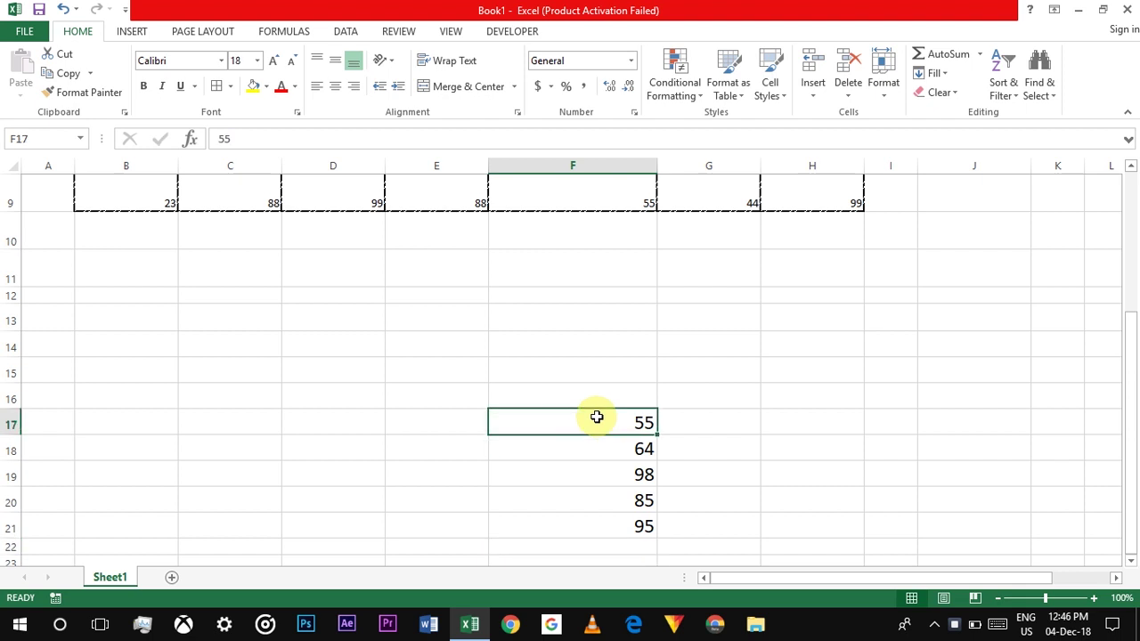
left_click_drag(597, 417, 615, 520)
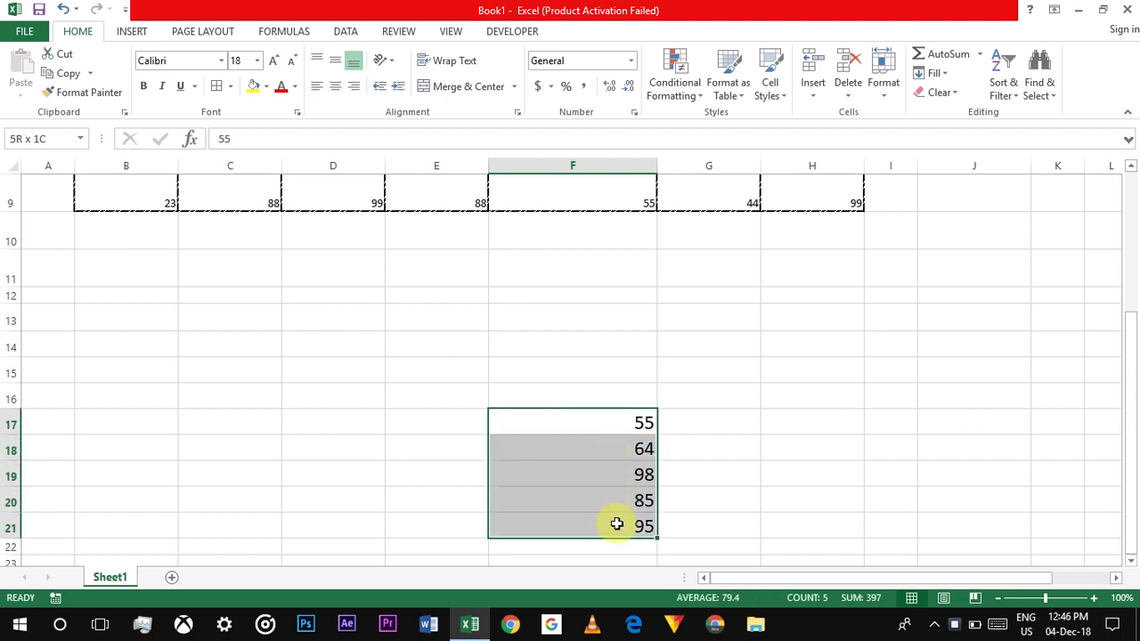
Preview the numbers as Number, Currency, Short Date, Time, Percentage and Accounting formats.
left_click(631, 60)
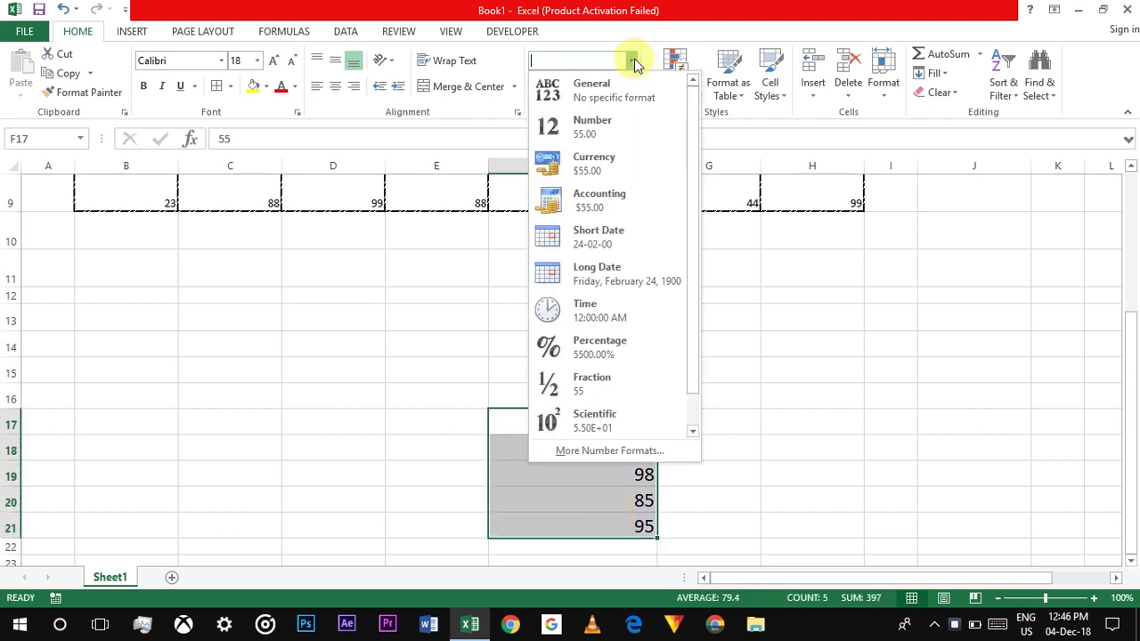
left_click(630, 126)
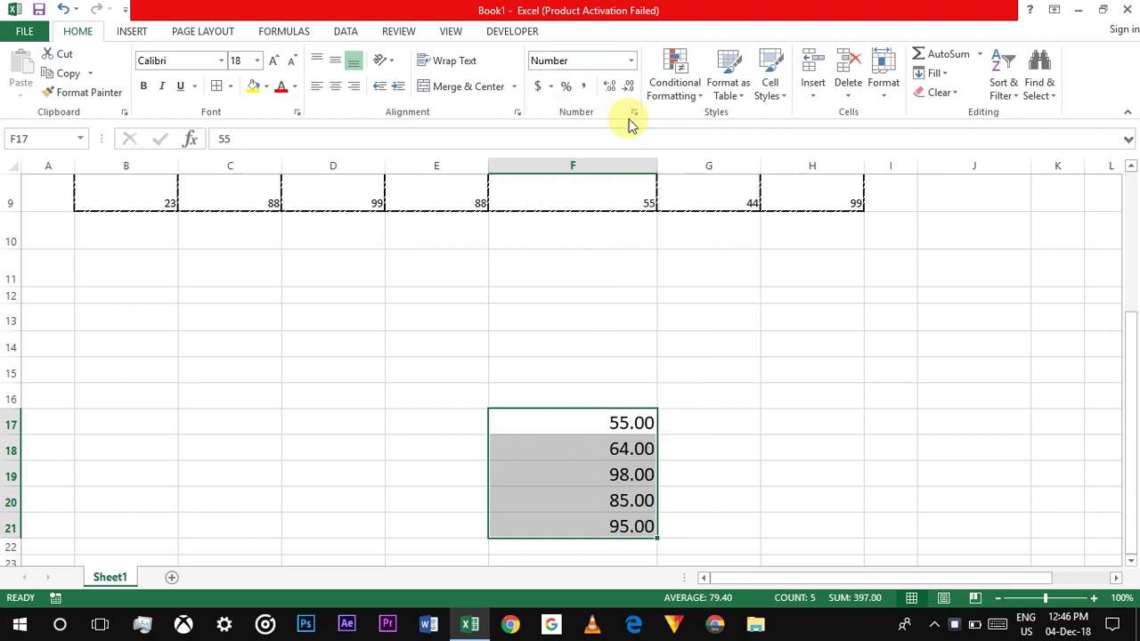
left_click(632, 61)
left_click(594, 163)
left_click(631, 60)
left_click(609, 245)
left_click(632, 61)
left_click(602, 316)
left_click(631, 61)
left_click(598, 348)
left_click(583, 87)
left_click(597, 422)
type("45464564655")
key("Return")
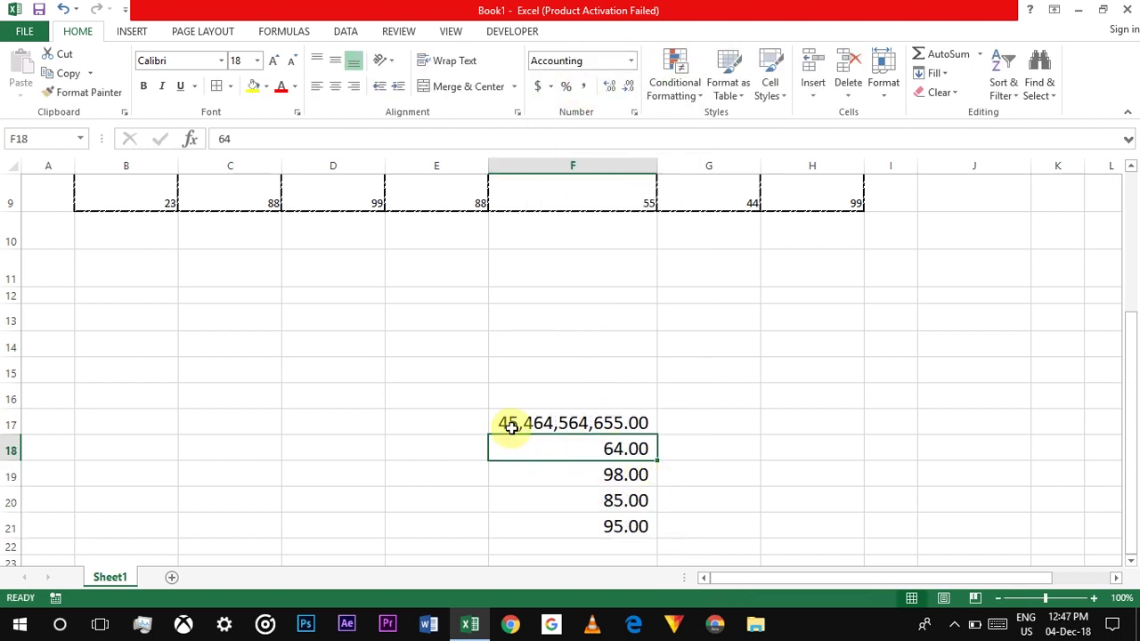
left_click(626, 424)
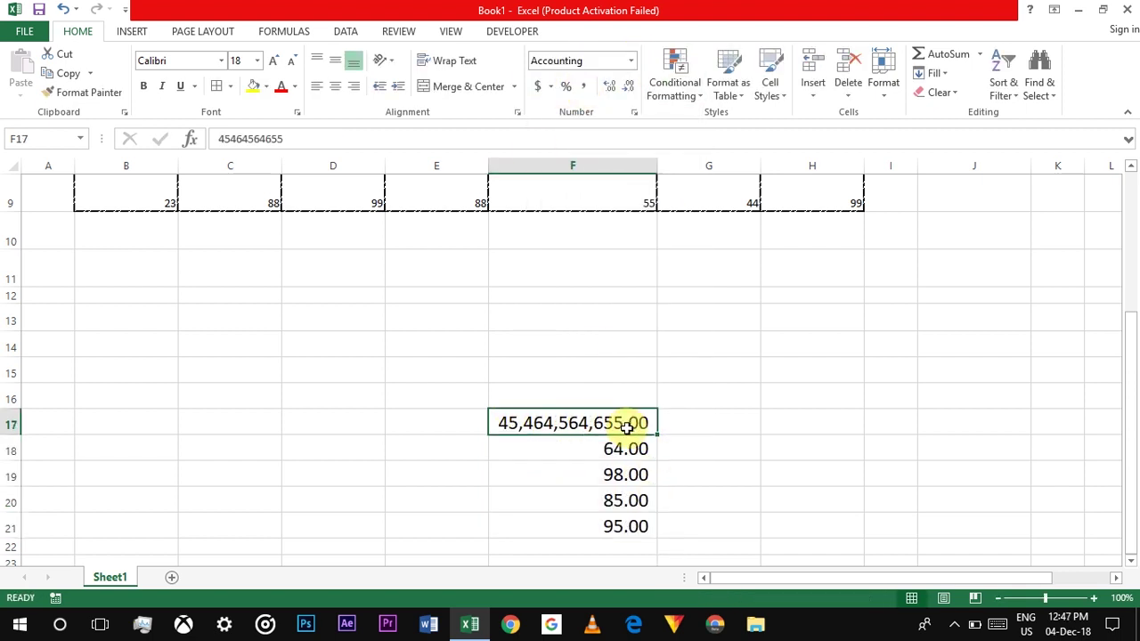
left_click(633, 89)
left_click(634, 90)
left_click(612, 89)
left_click(613, 89)
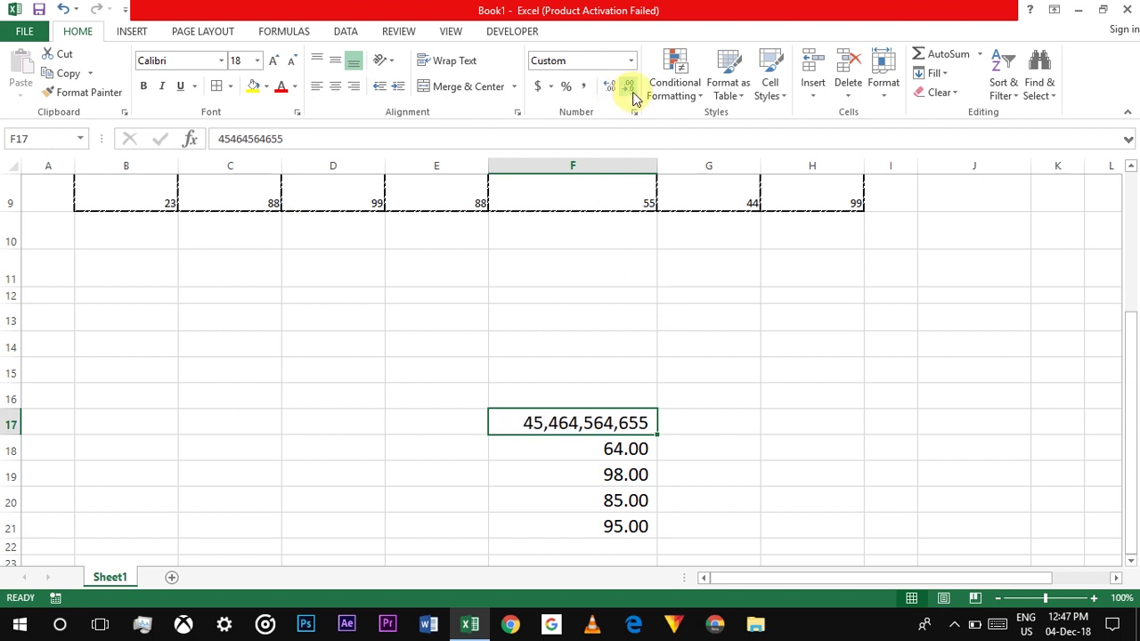
Reset F18:F21 to the General number format.
left_click_drag(623, 449, 624, 525)
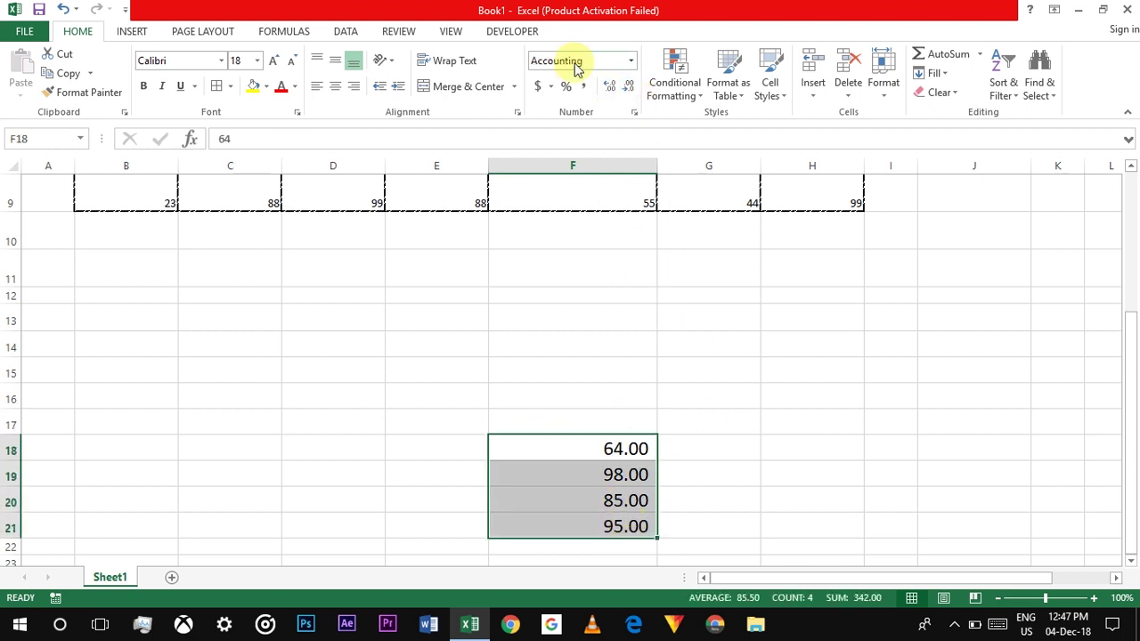
key("ctrl+shift+grave")
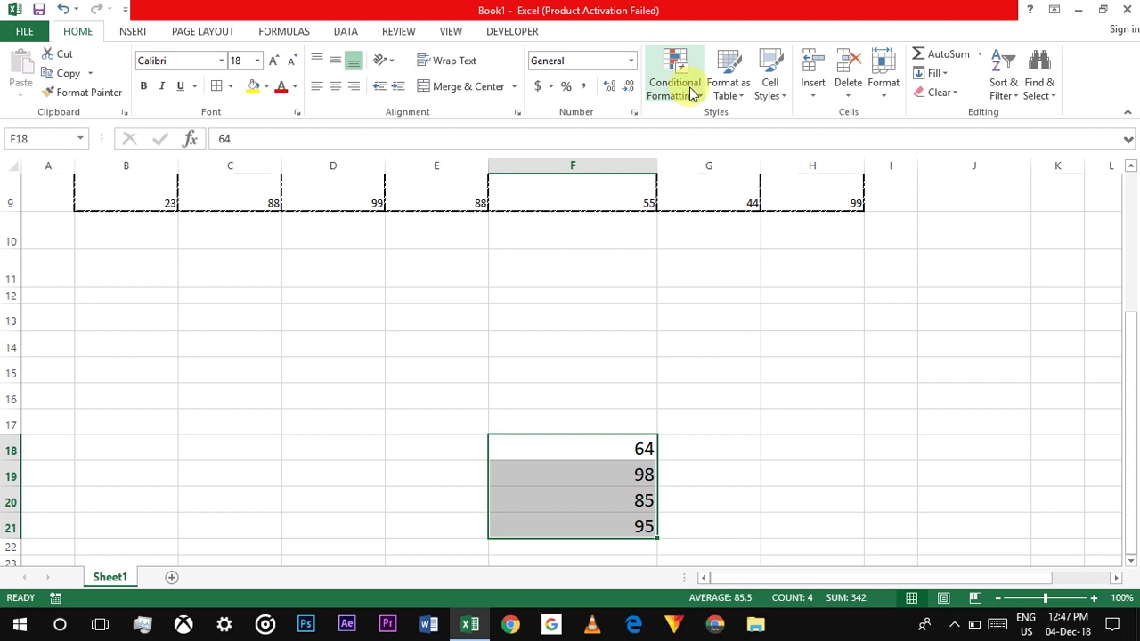
left_click(693, 95)
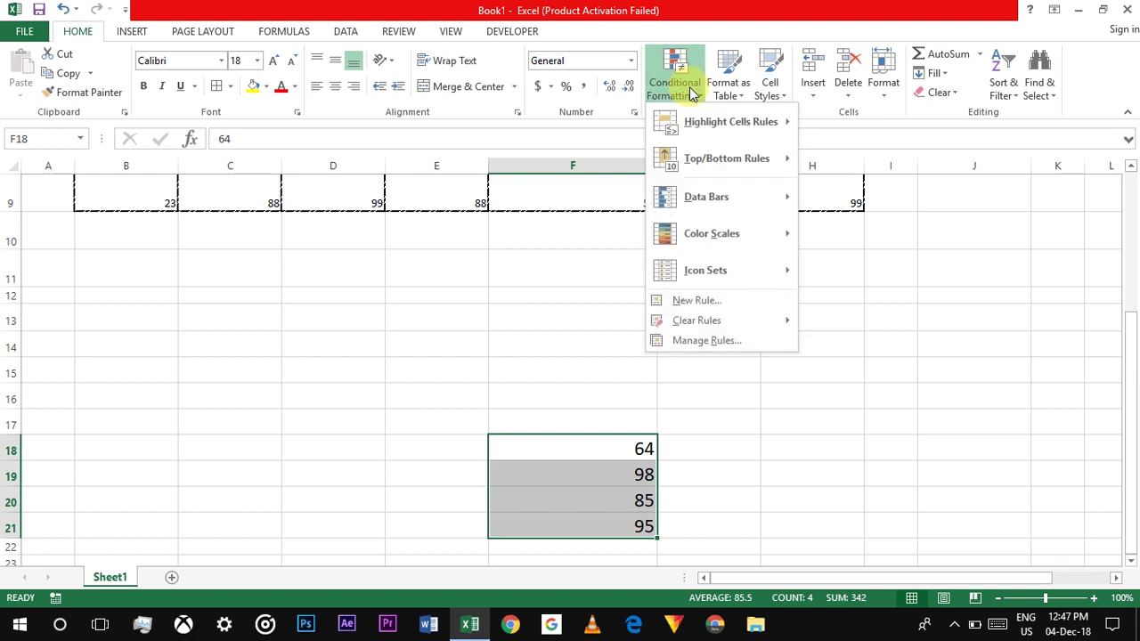
Try a Greater Than 90 red highlight and a Top 10 rule, then clear the rules.
mouse_move(733, 133)
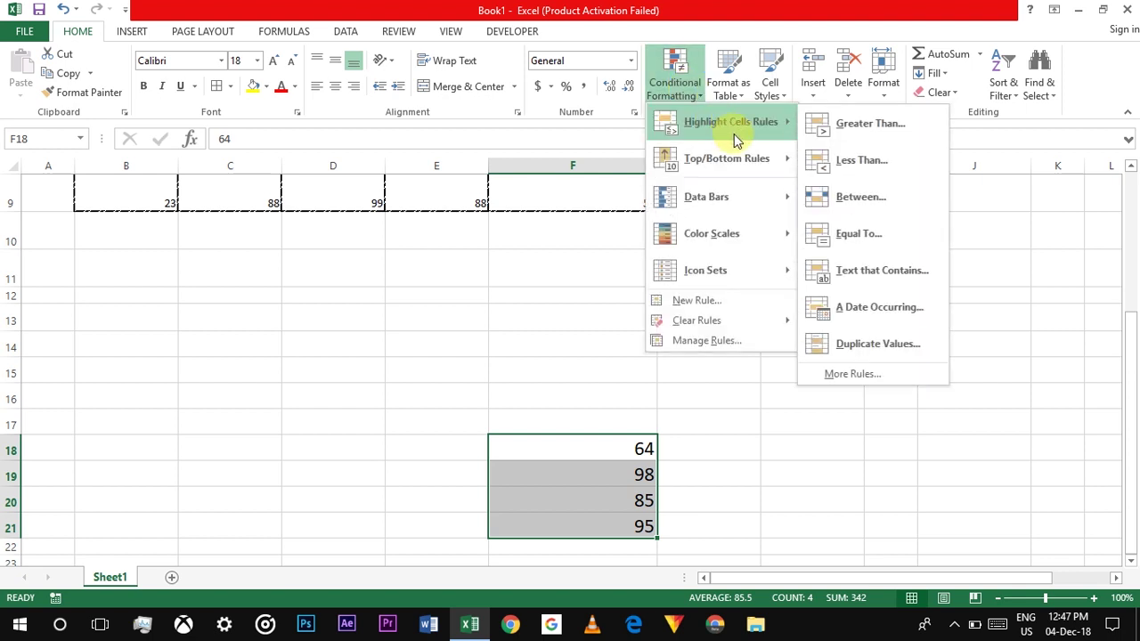
left_click(853, 133)
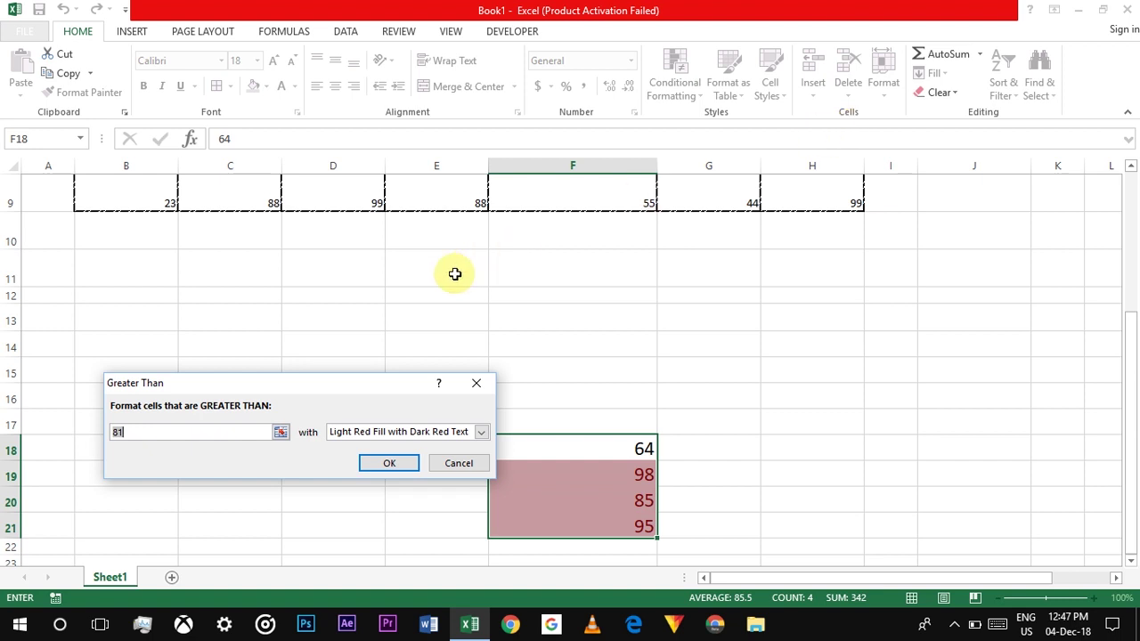
type("90")
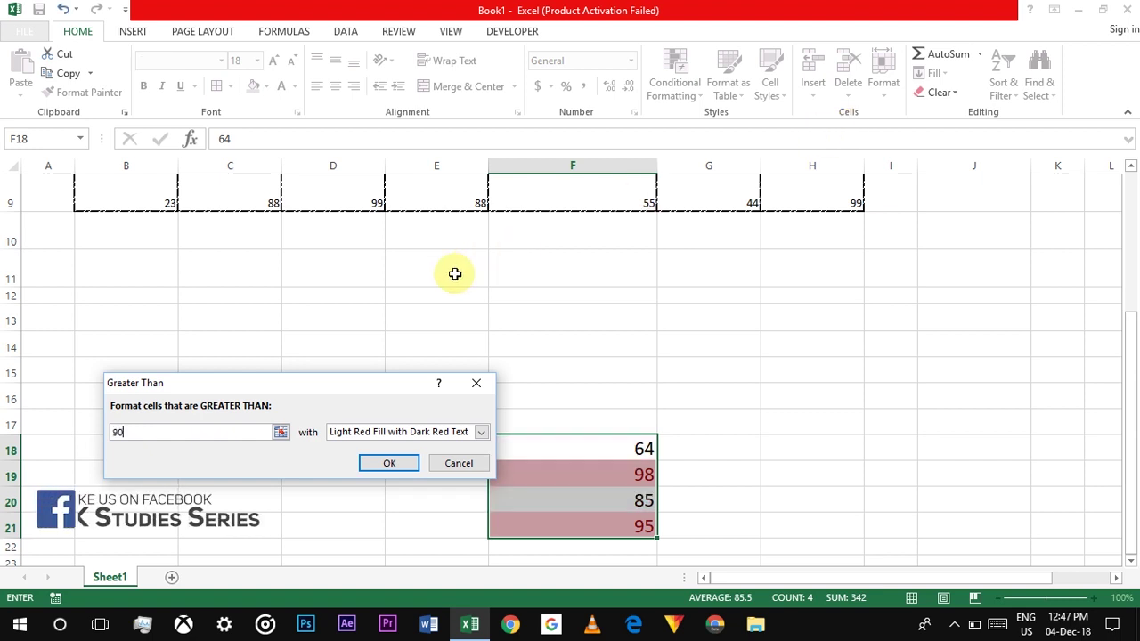
key("Return")
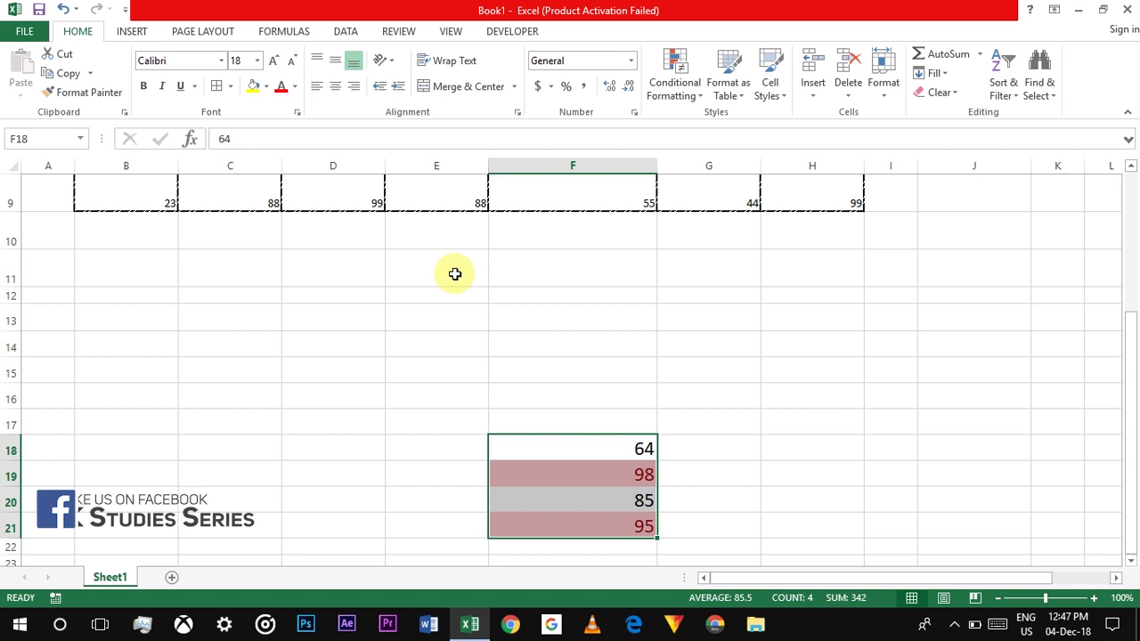
left_click(674, 76)
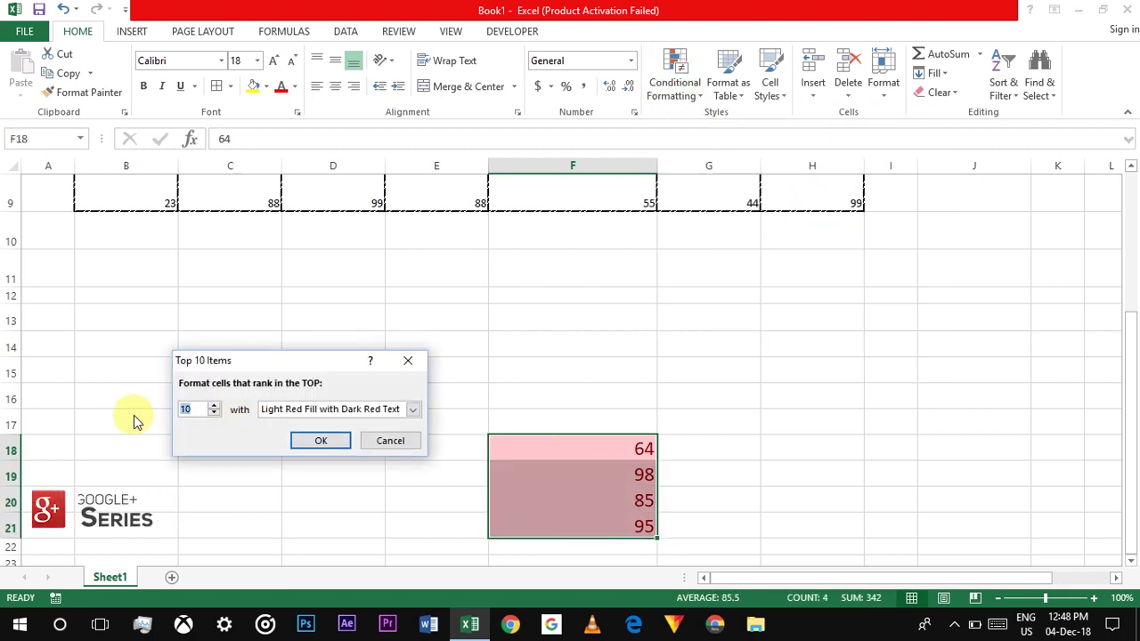
left_click(320, 440)
left_click(674, 89)
mouse_move(696, 321)
left_click(840, 325)
Add orange gradient fill data bars to the scores in F18:F21.
left_click(674, 84)
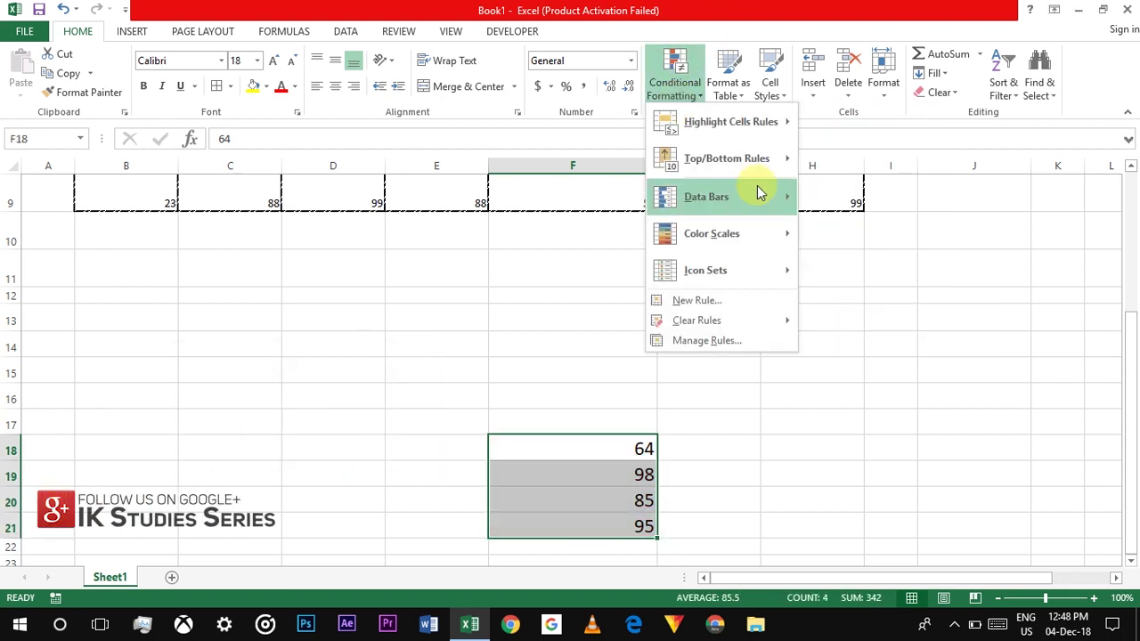
mouse_move(756, 197)
left_click(815, 249)
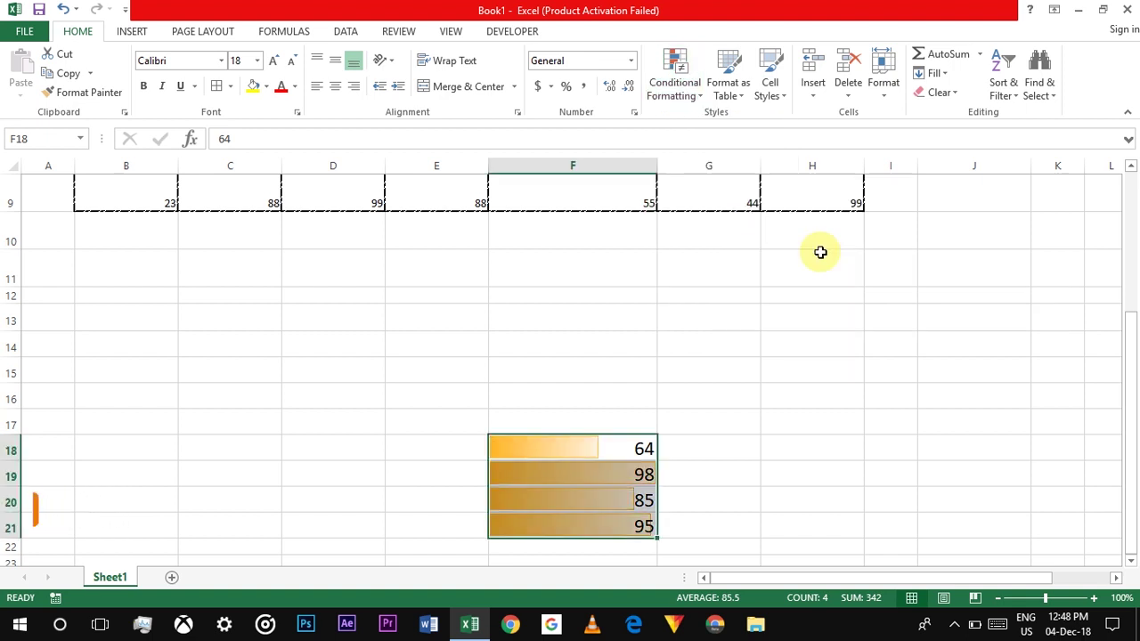
left_click(674, 84)
mouse_move(741, 241)
mouse_move(784, 267)
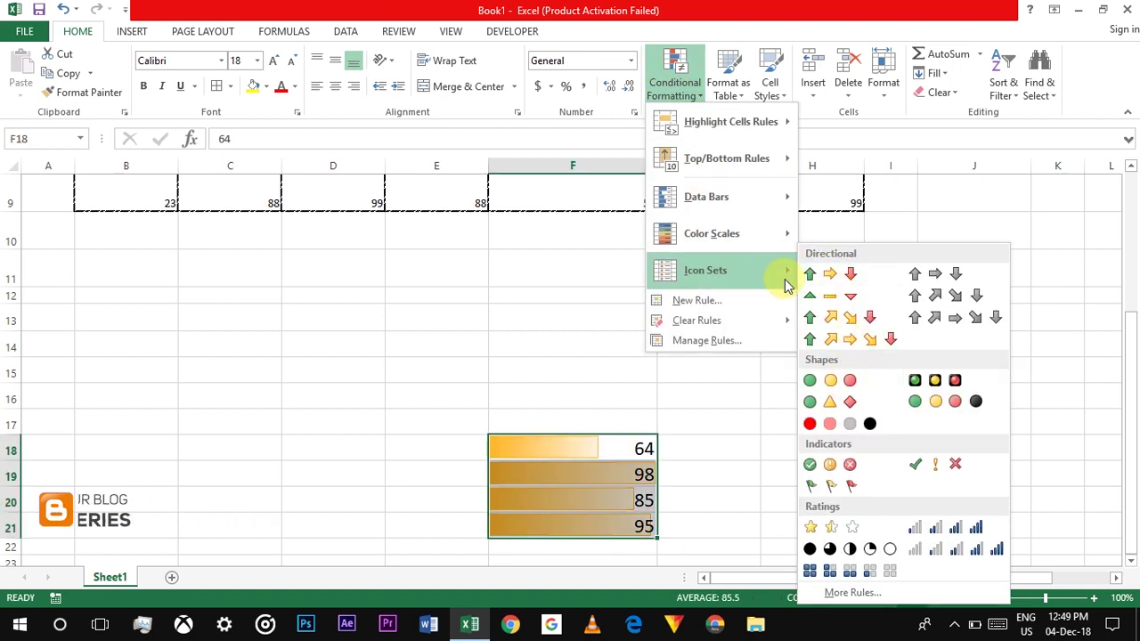
Format the scores as a table and check its Column1 filter options.
left_click(742, 96)
left_click(742, 142)
left_click(300, 436)
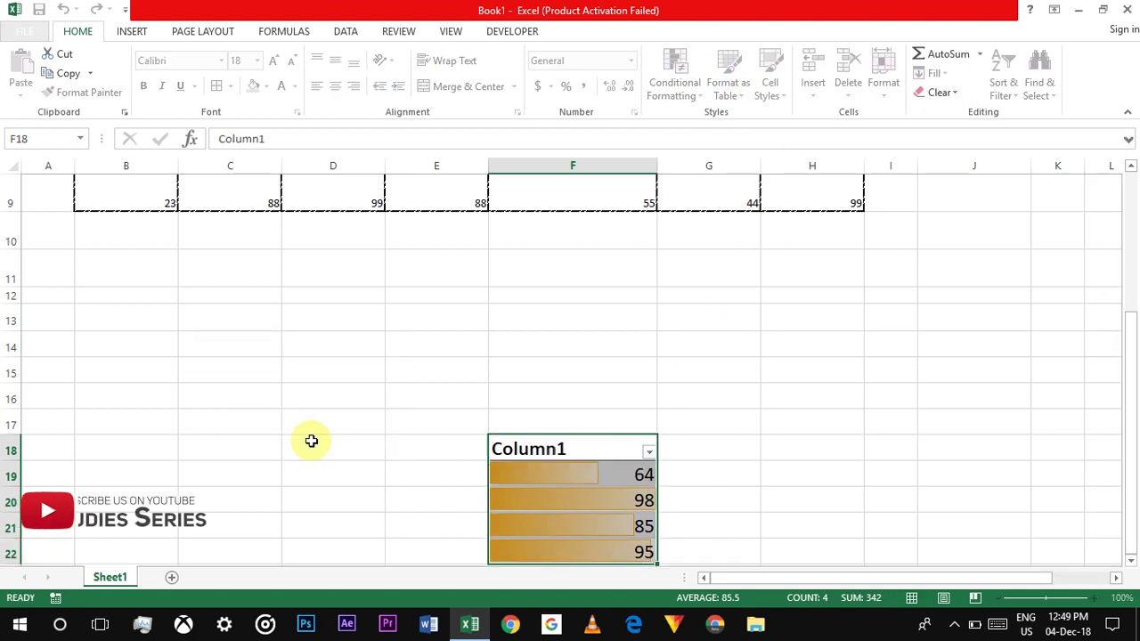
left_click(649, 452)
left_click(546, 422)
scroll(603, 517, "down", 1)
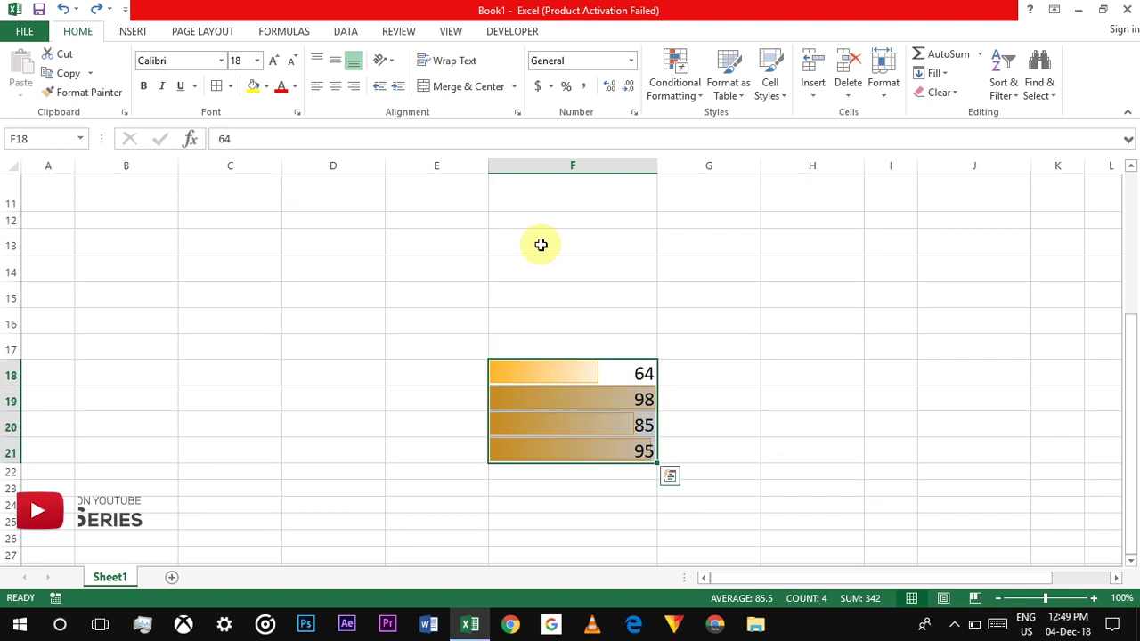
Apply a blue table style to the student table B8:H9.
left_click(738, 145)
left_click(391, 479)
left_click_drag(125, 383, 829, 422)
left_click(584, 31)
left_click(77, 31)
left_click(728, 85)
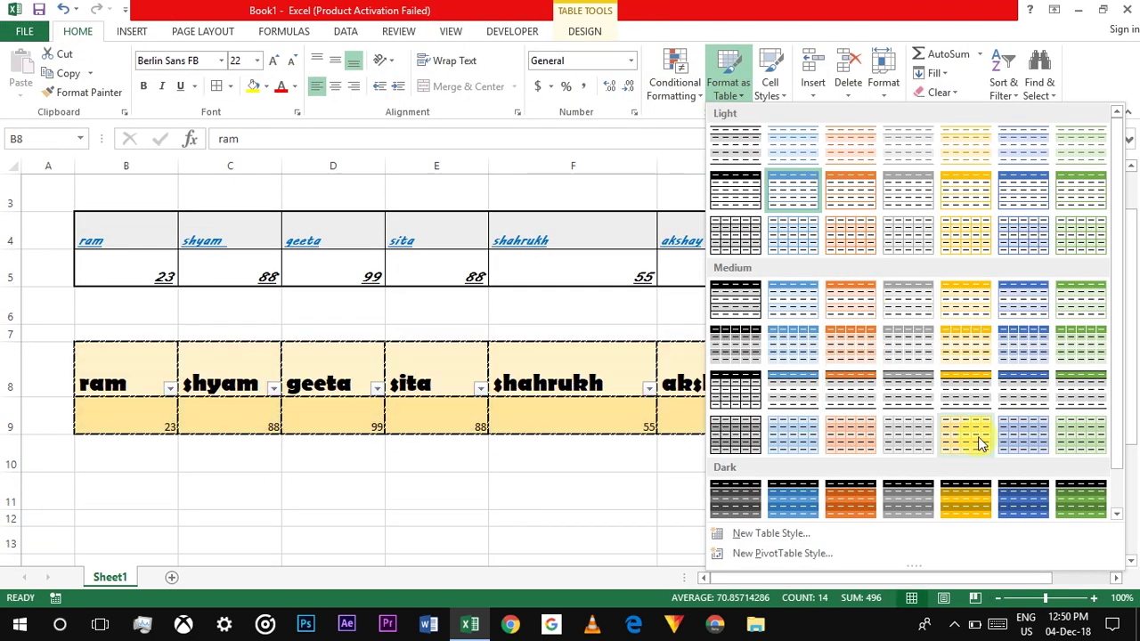
left_click(970, 335)
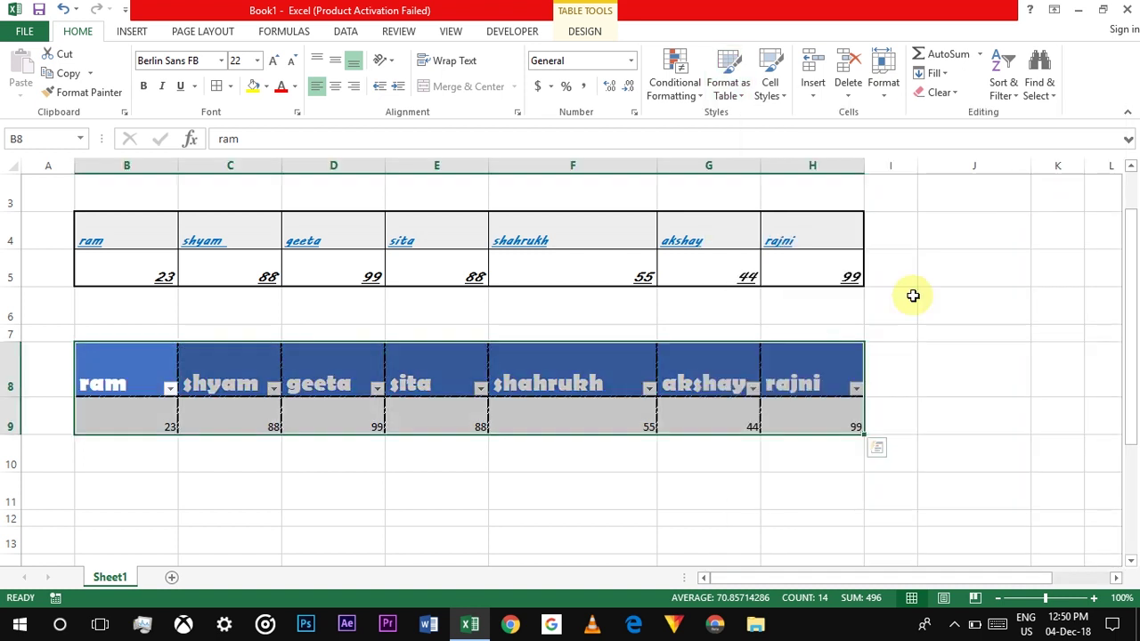
Give sita's 88 the Good cell style and akshay's 44 the 20% - Accent1 style.
left_click(777, 96)
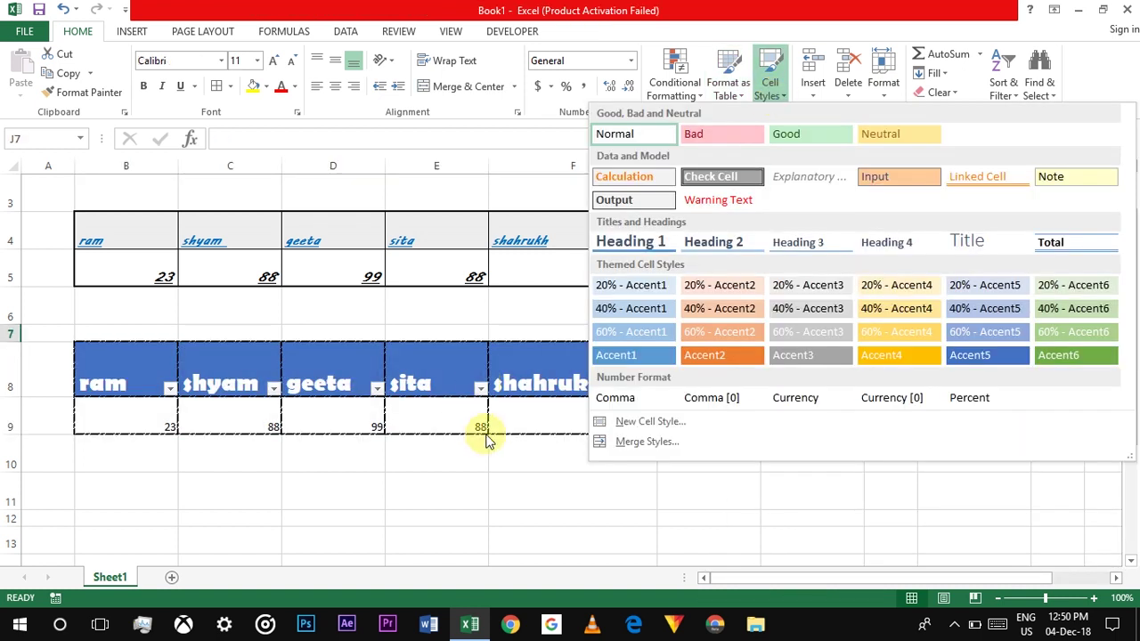
left_click(472, 424)
left_click(778, 96)
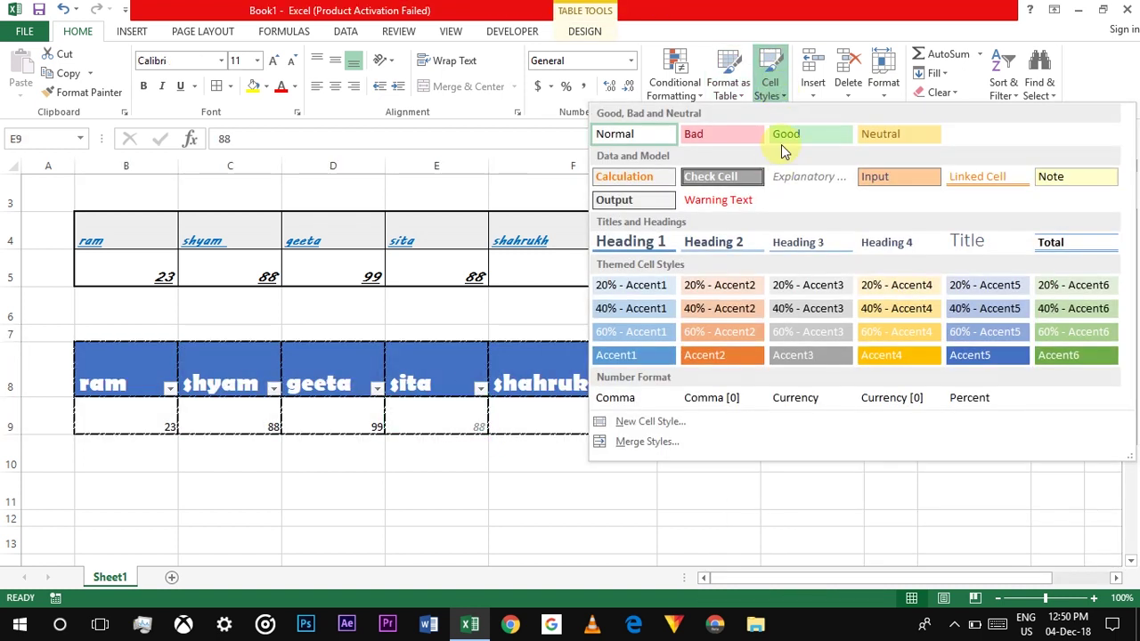
left_click(783, 136)
left_click(677, 428)
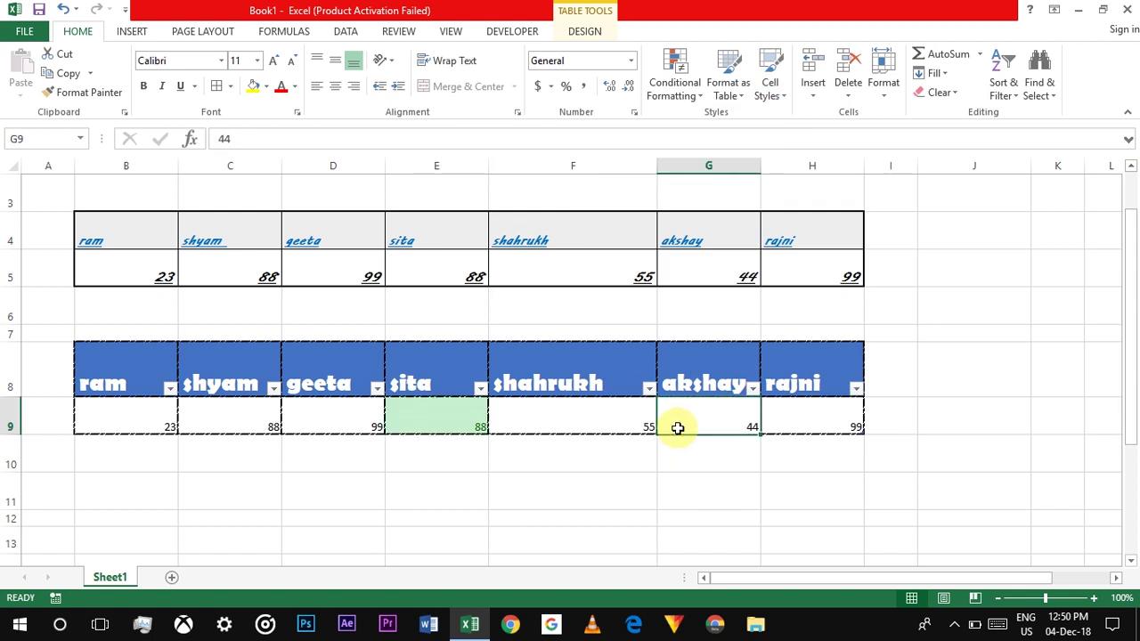
left_click(770, 89)
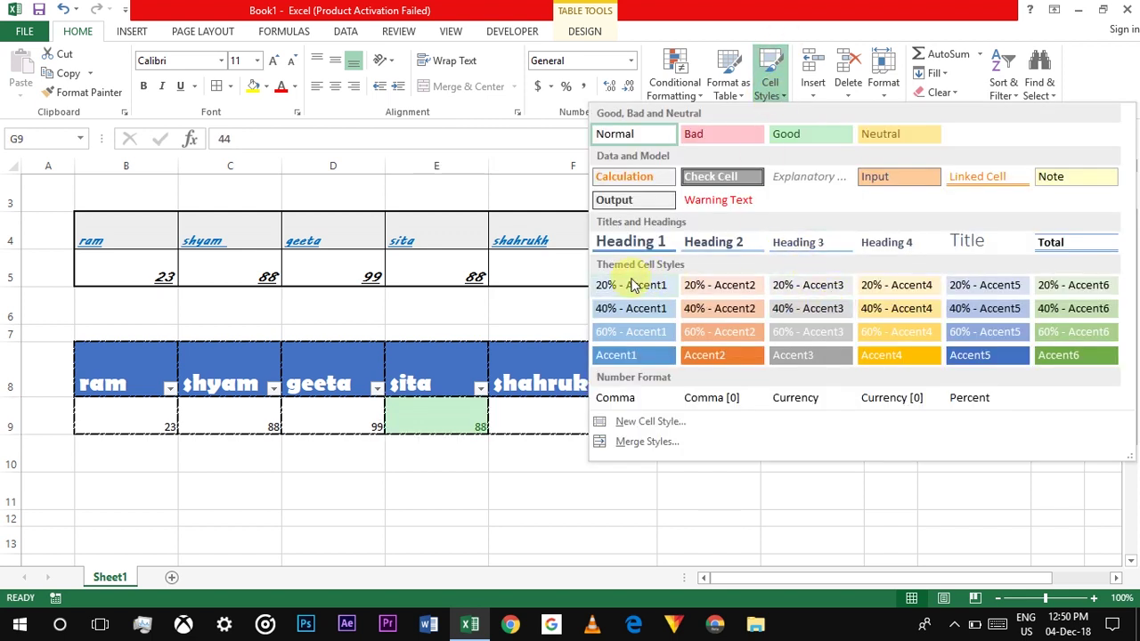
left_click(630, 284)
Insert a new table column before akshay's column G.
left_click(779, 414)
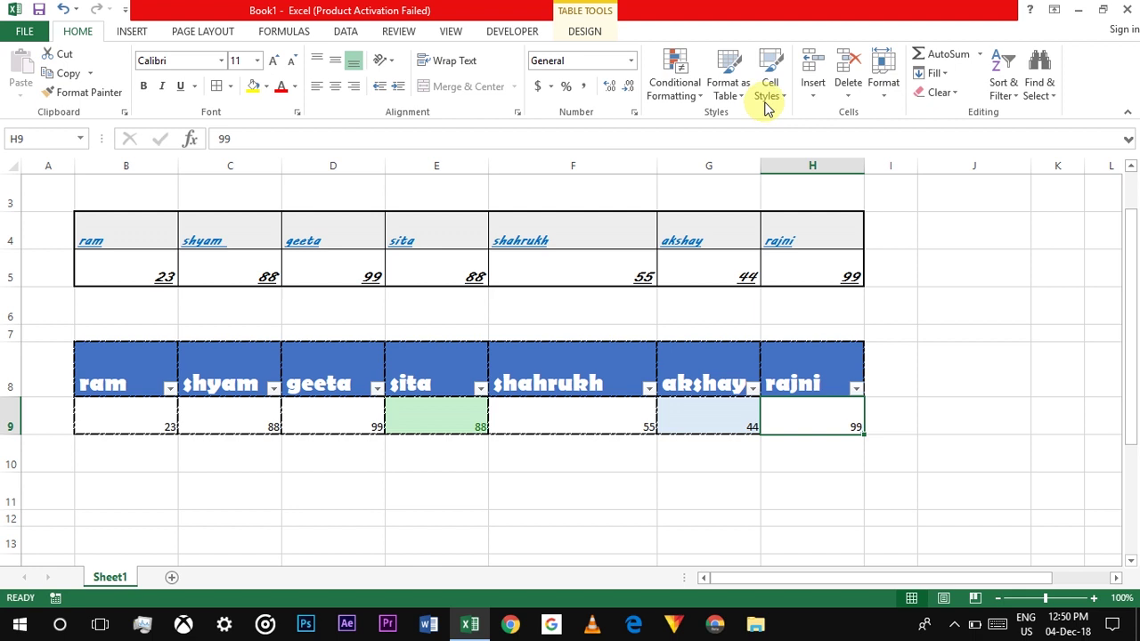
left_click(769, 94)
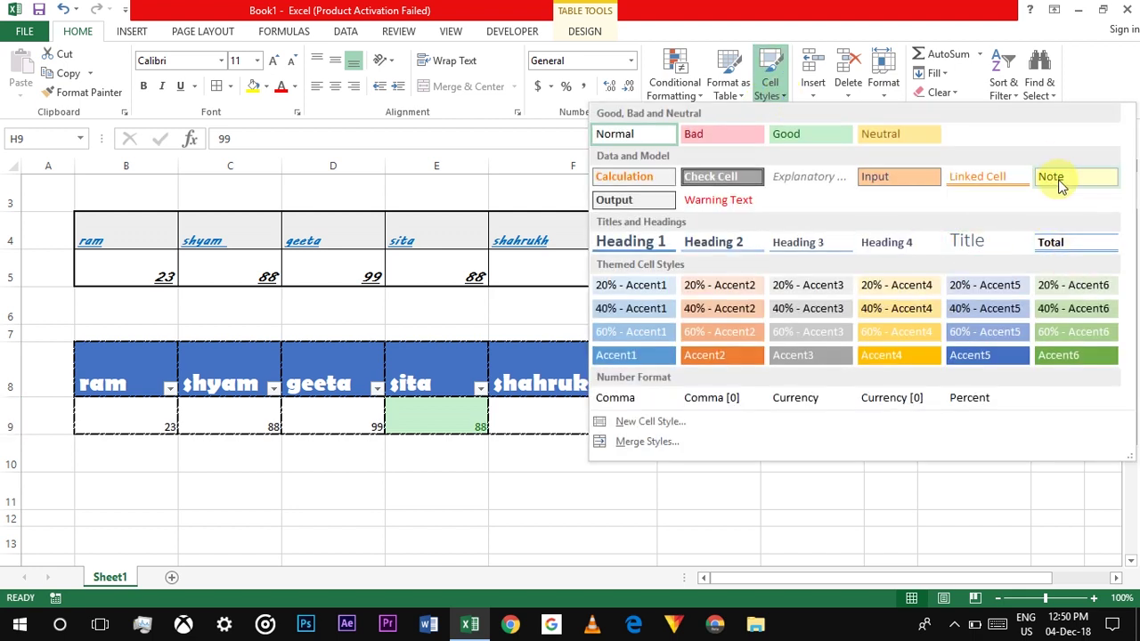
left_click(788, 492)
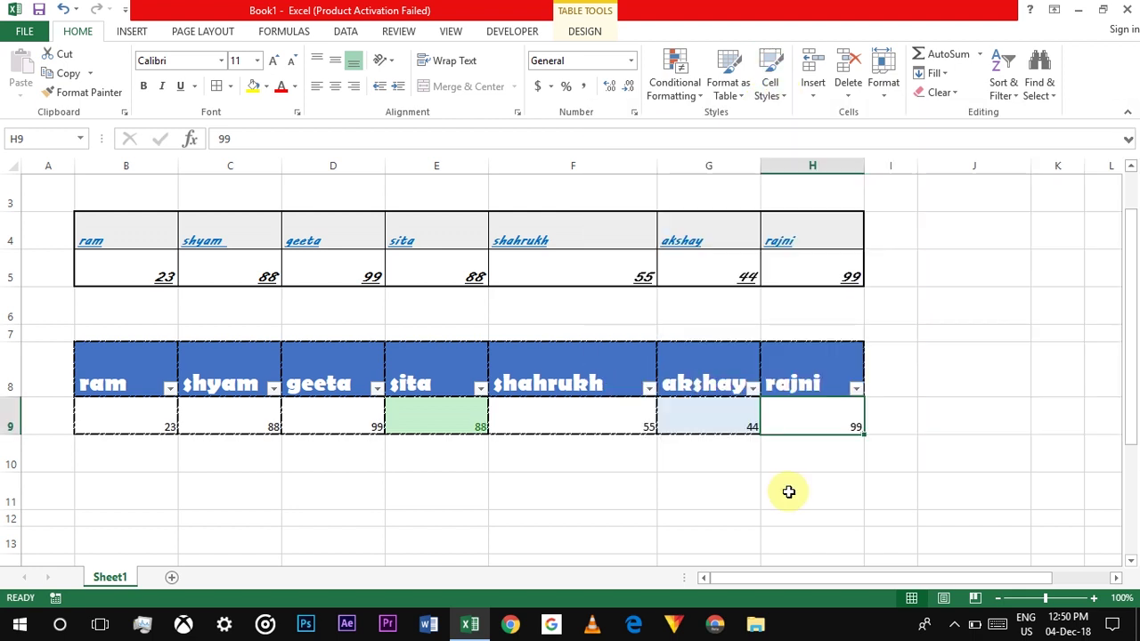
left_click(725, 377)
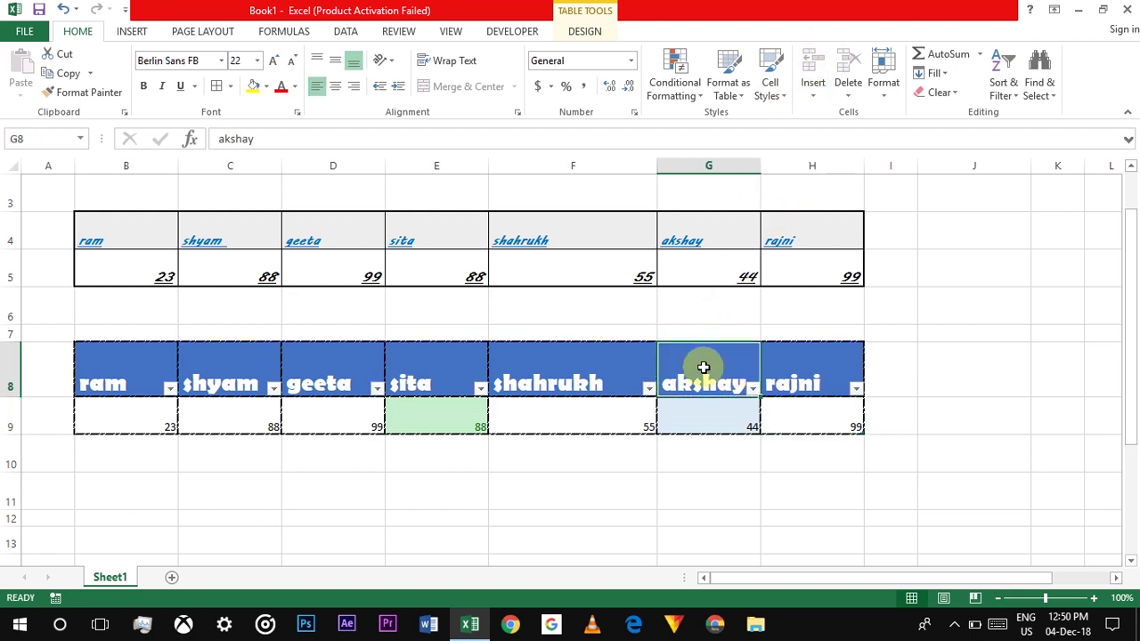
left_click_drag(704, 376, 718, 411)
left_click(812, 74)
left_click(710, 381)
Add an Arvind header in G8 with a score of 95 below it.
type("Con1")
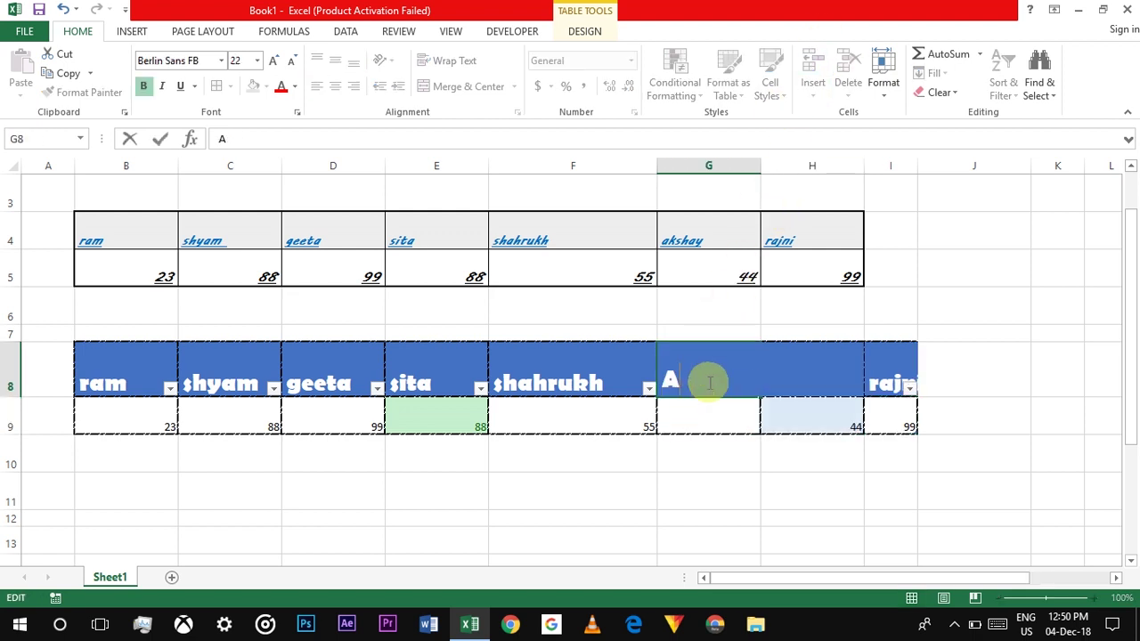
type("d")
key("Return")
type("95")
key("Return")
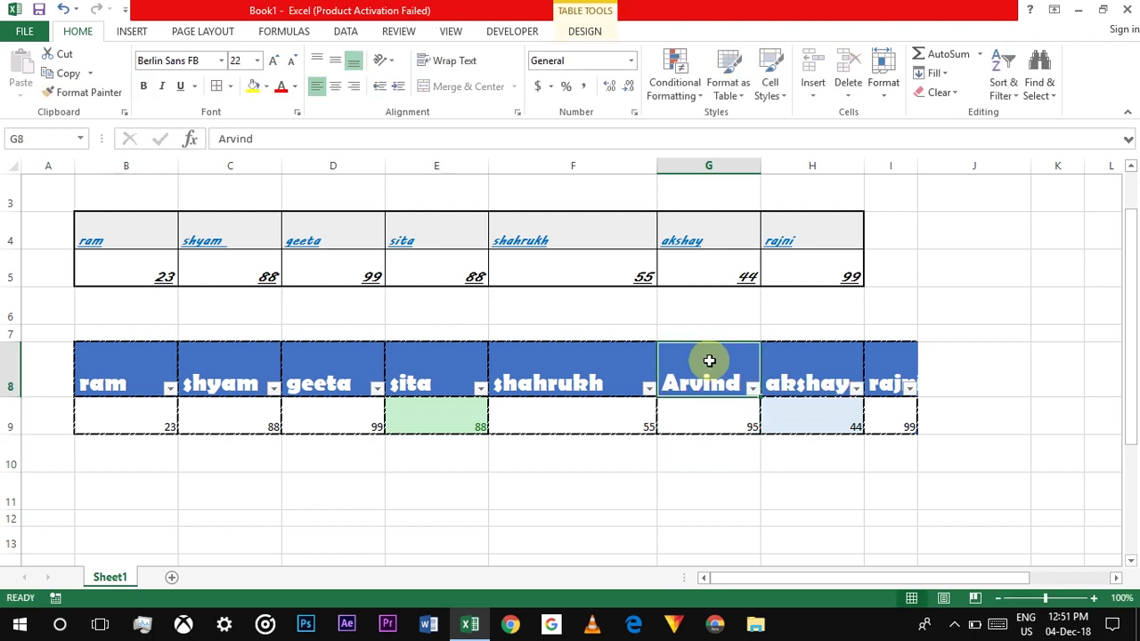
Delete the Arvind column, restoring the original seven students.
left_click_drag(707, 359, 730, 407)
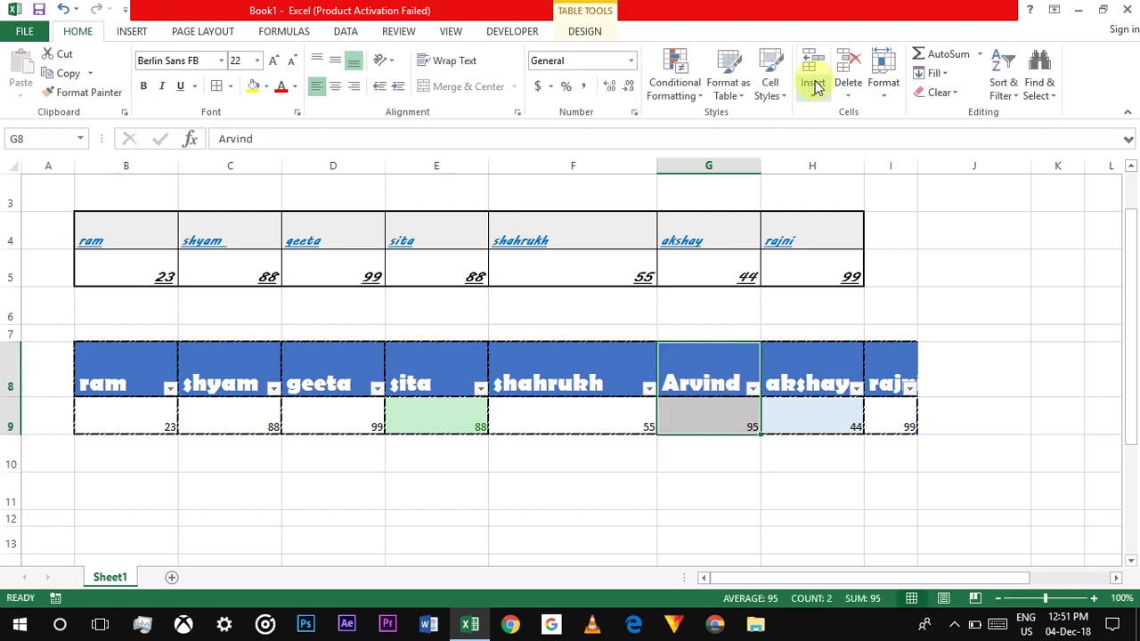
left_click(845, 67)
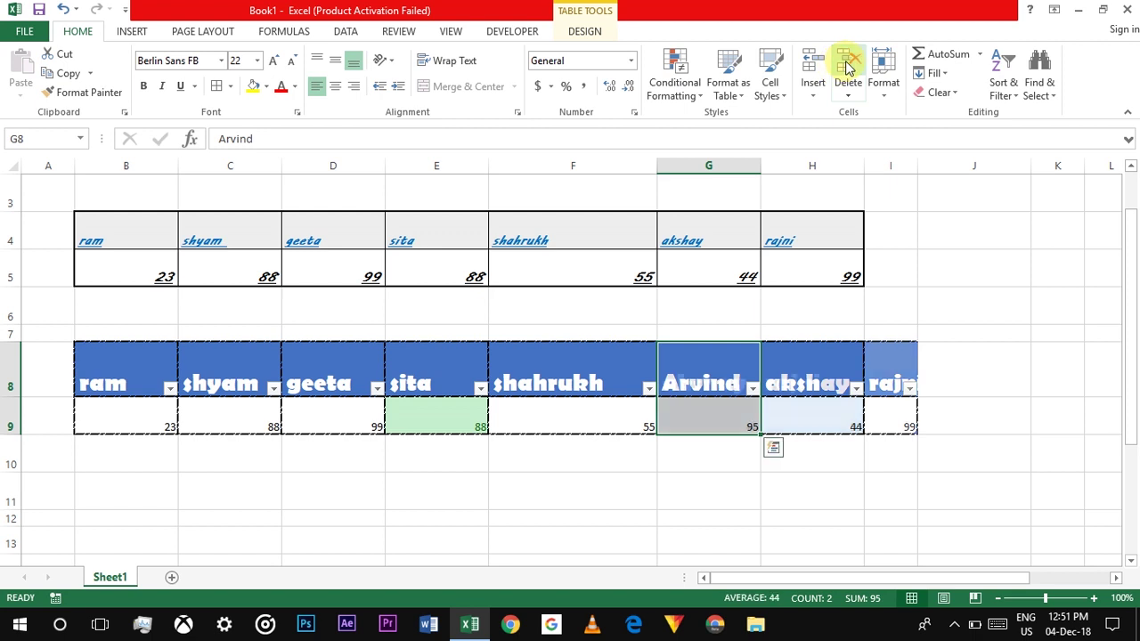
left_click(709, 481)
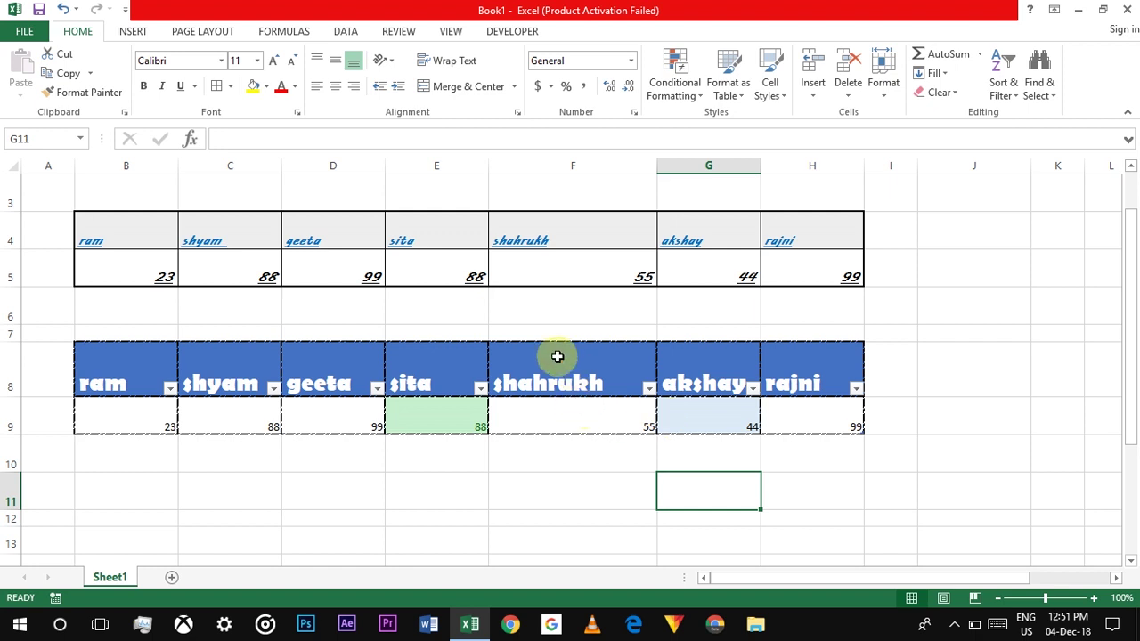
left_click_drag(555, 360, 806, 411)
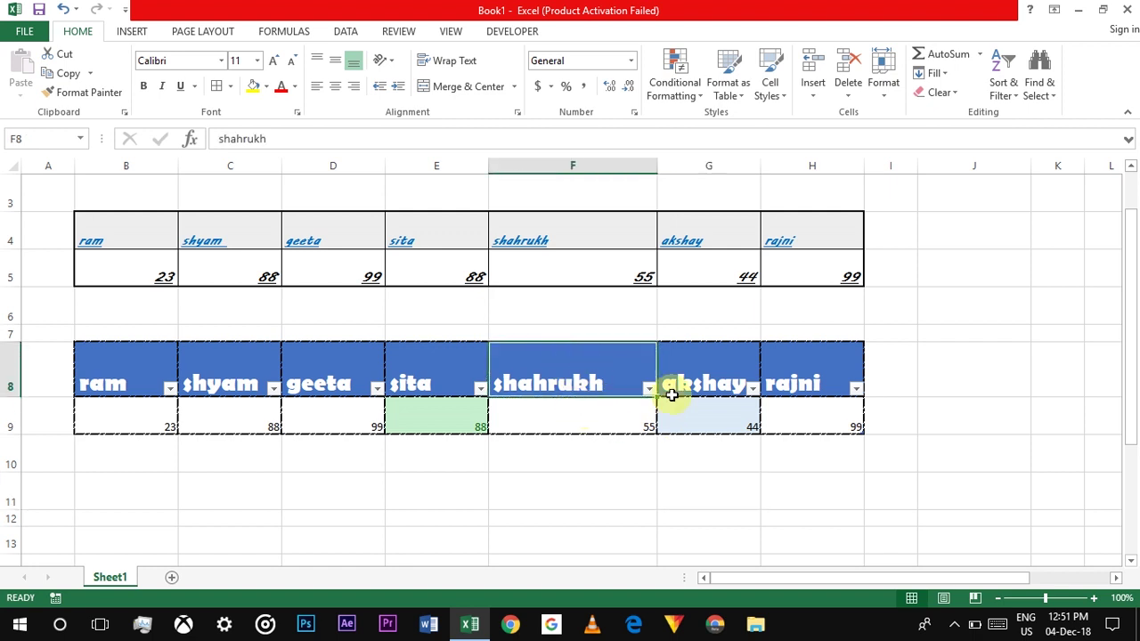
Set rows 8 and 9 to height 55, then AutoFit their row height.
left_click(883, 96)
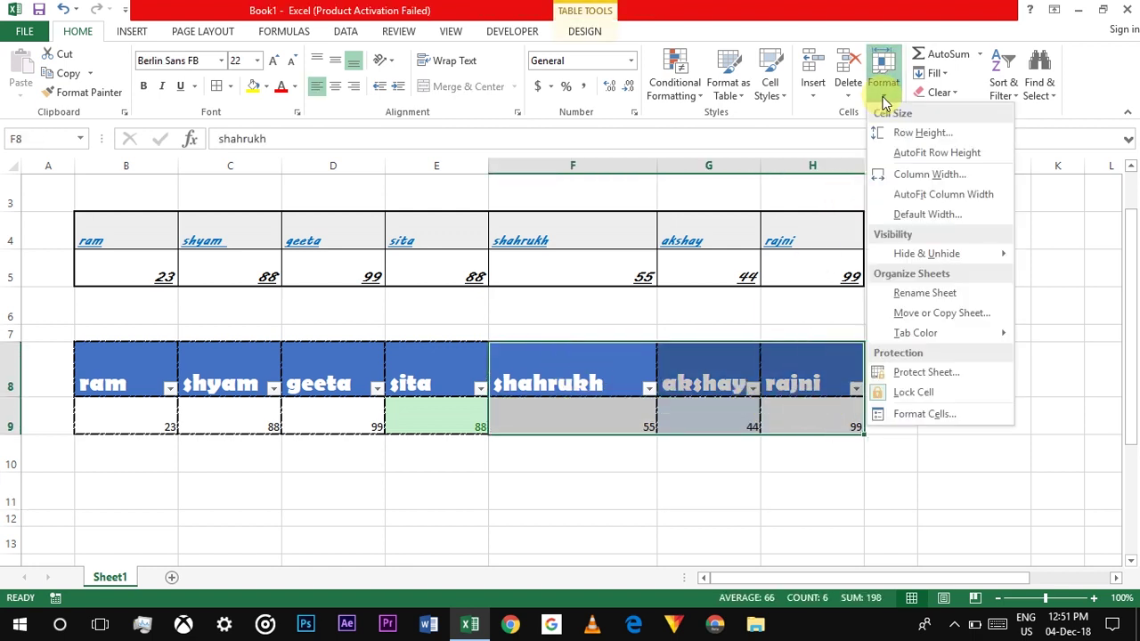
left_click(917, 133)
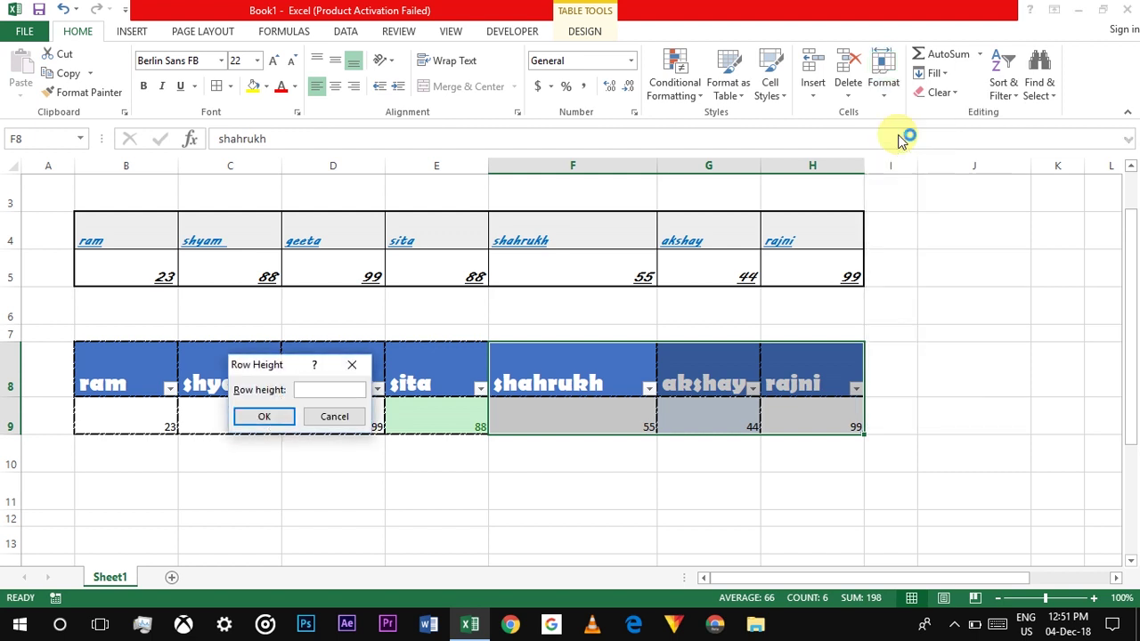
type("55")
key("Return")
left_click(883, 89)
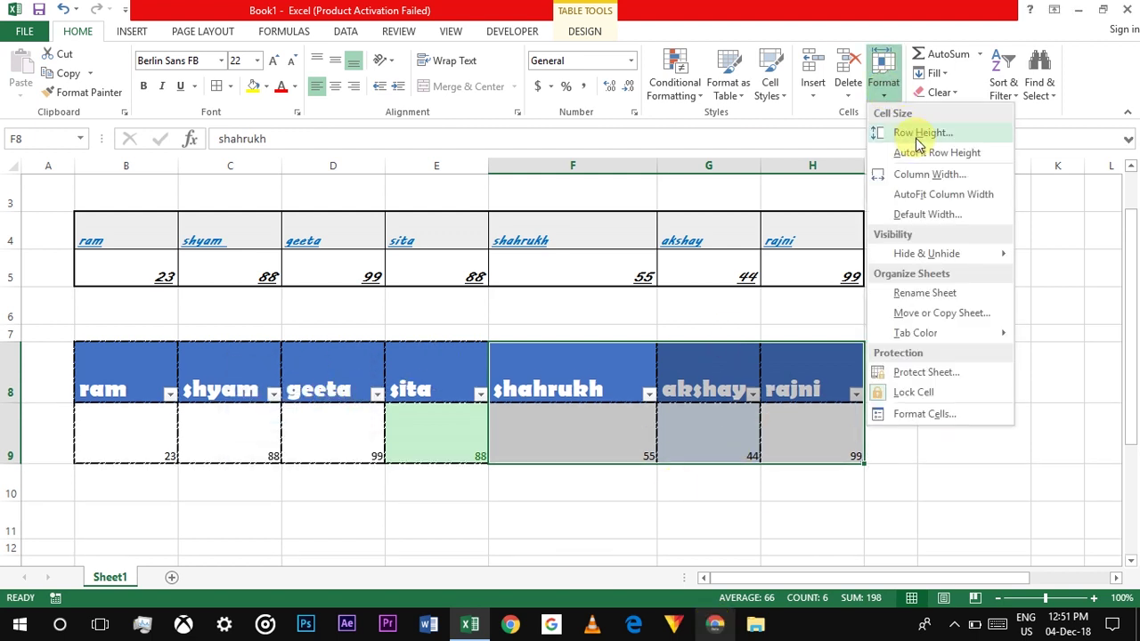
left_click(919, 148)
left_click(895, 106)
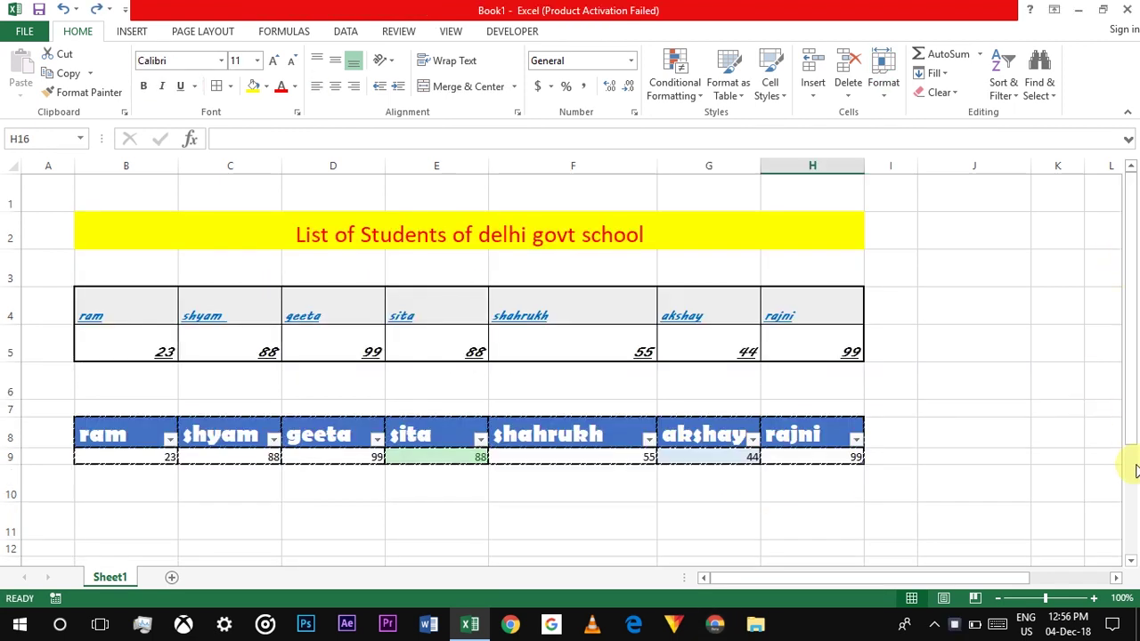
Total the data-bar scores in F18:F21 with AutoSum, giving 342 in F22.
left_click(1131, 470)
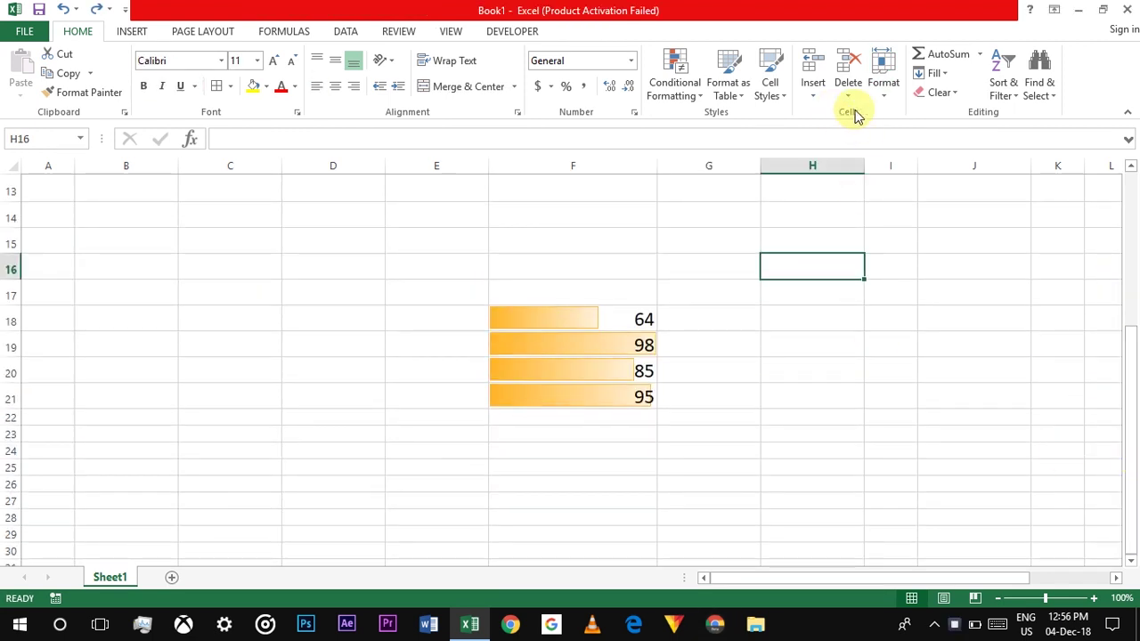
left_click_drag(572, 312, 603, 398)
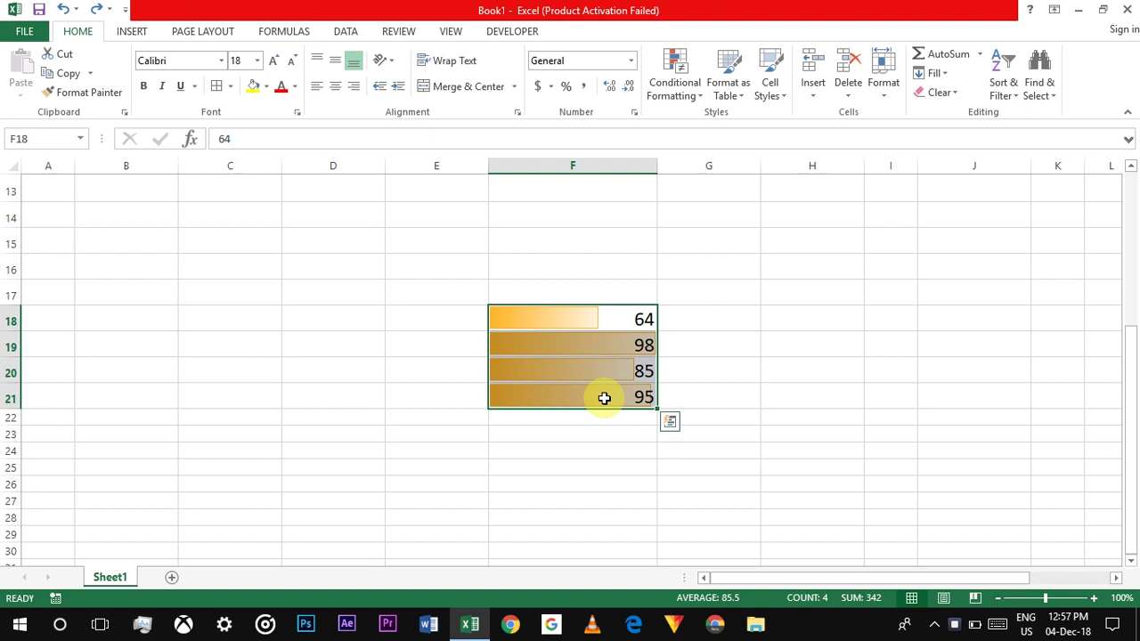
left_click(951, 59)
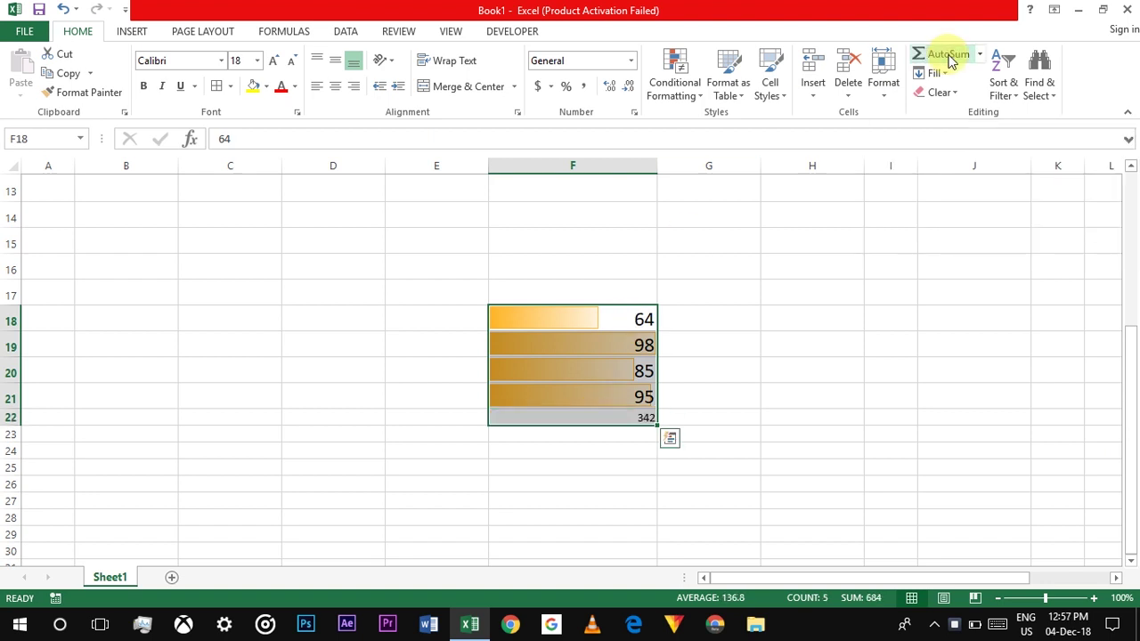
Enter the numbers 45, 45, 85 and 4 in column H and AutoSum them below.
left_click(809, 312)
type("45")
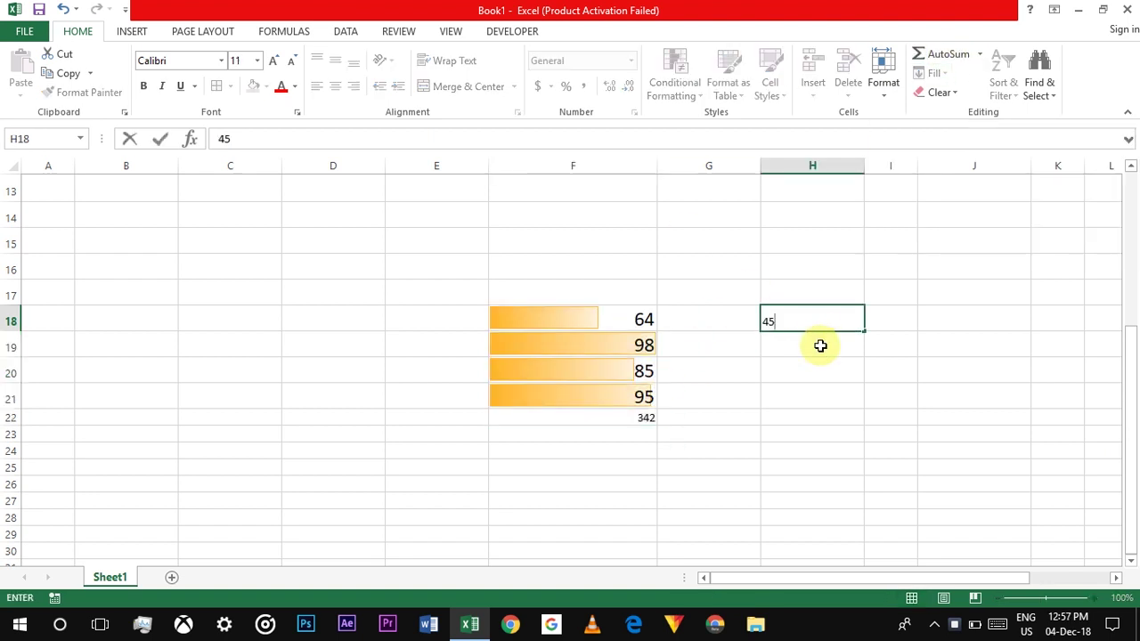
type("545")
left_click(819, 385)
type("45")
left_click(807, 297)
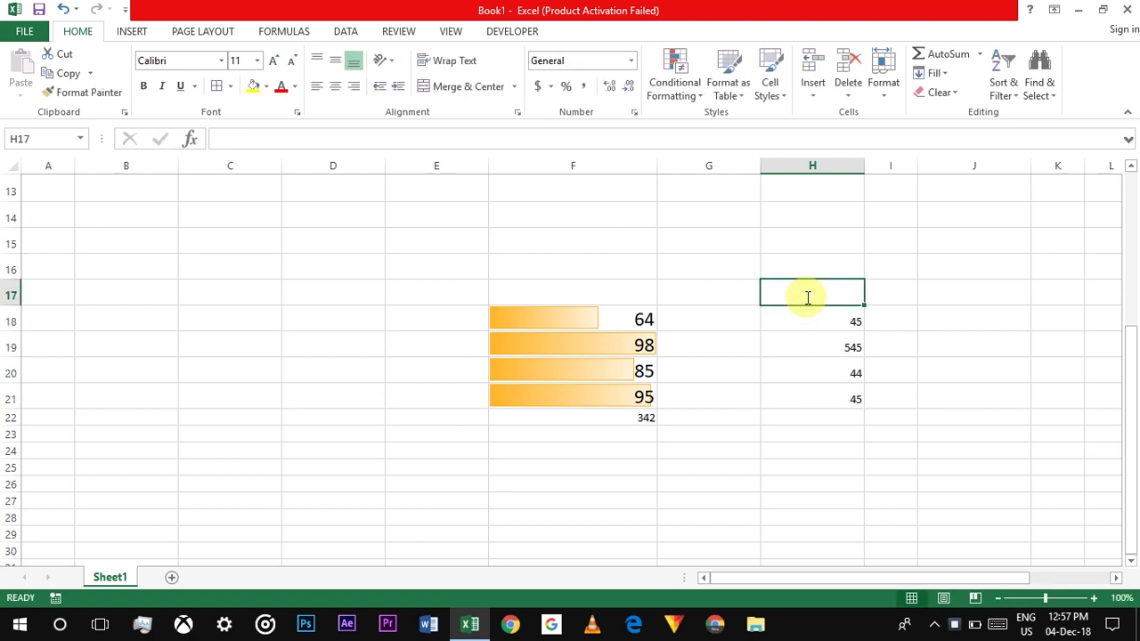
type("85")
left_click(819, 264)
type("4")
left_click_drag(819, 264, 814, 399)
left_click(942, 61)
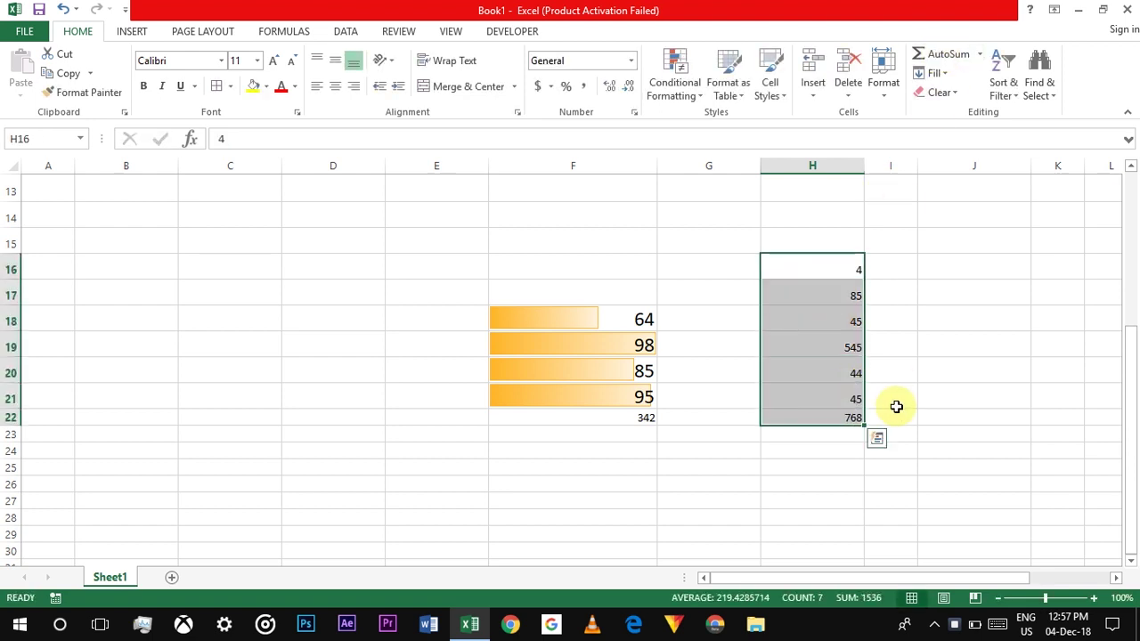
left_click(896, 406)
Try Clear All and then Clear Formats on the scores and total, undoing each.
left_click_drag(588, 318, 628, 416)
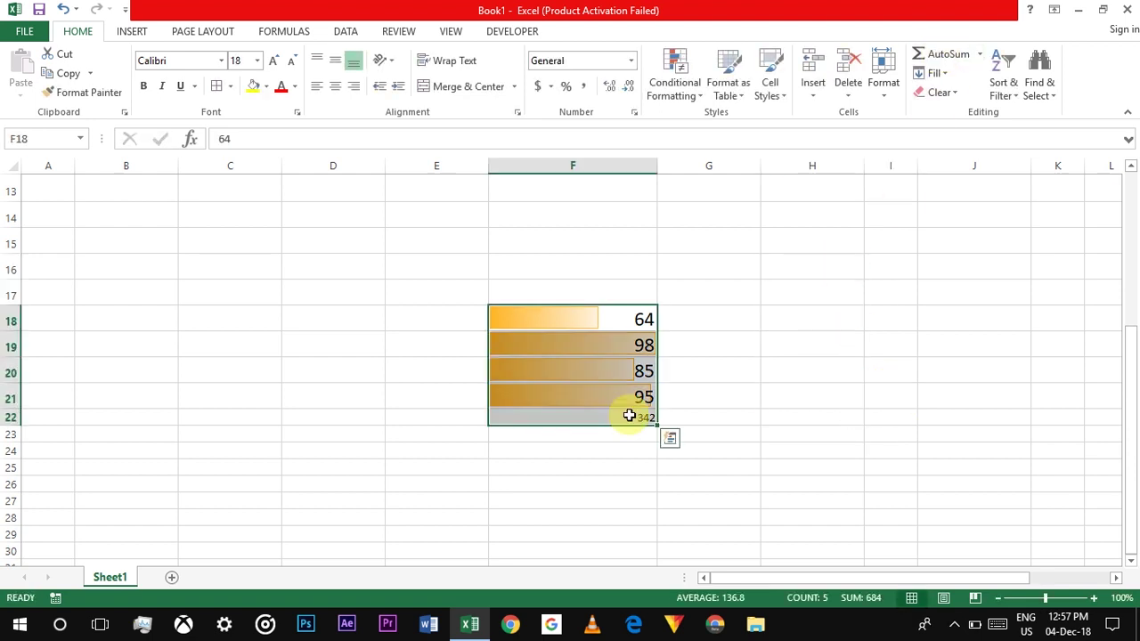
left_click(944, 95)
left_click(952, 114)
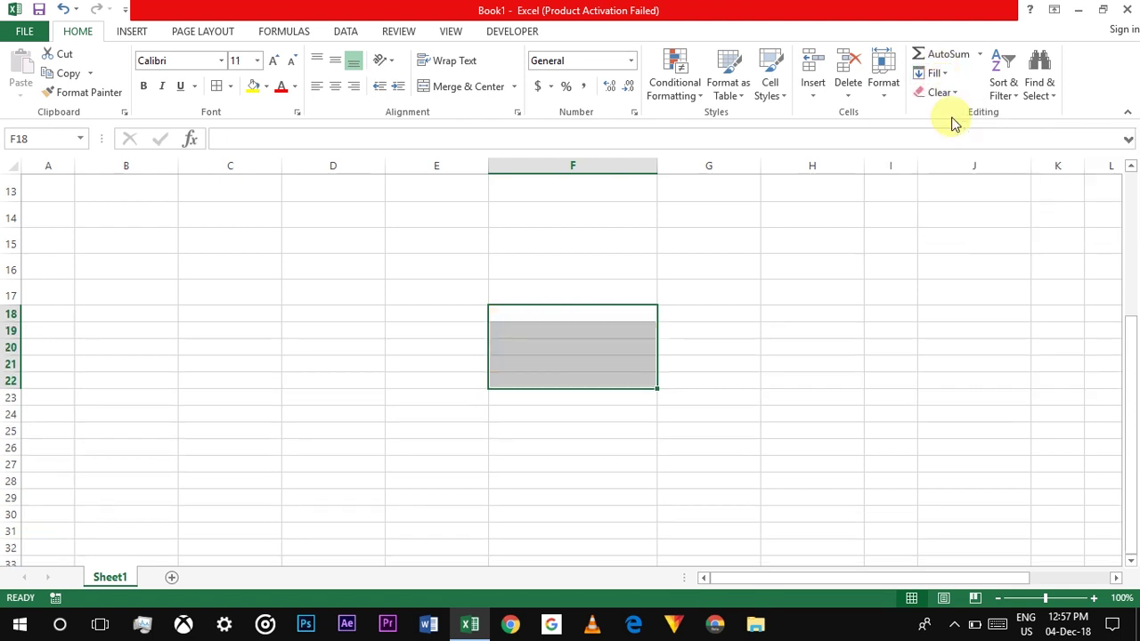
key("ctrl+z")
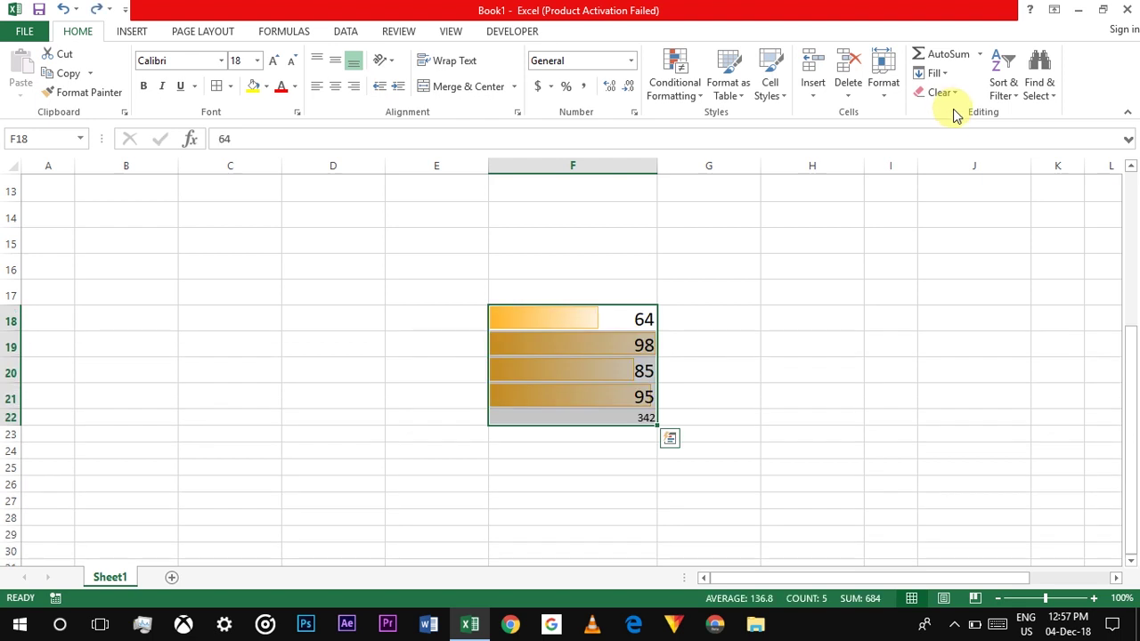
left_click(951, 98)
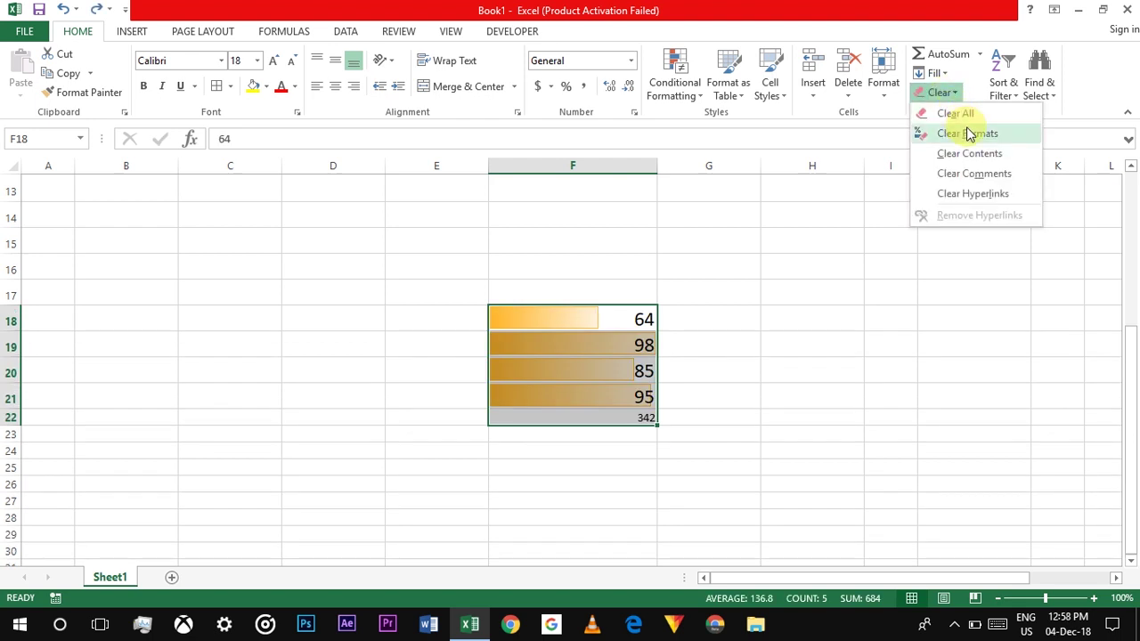
left_click(968, 134)
key("ctrl+z")
Try Clear Contents on the scores, undoing it each time so the data bars return.
left_click(944, 92)
left_click(965, 153)
left_click(569, 313)
type("545")
key("Escape")
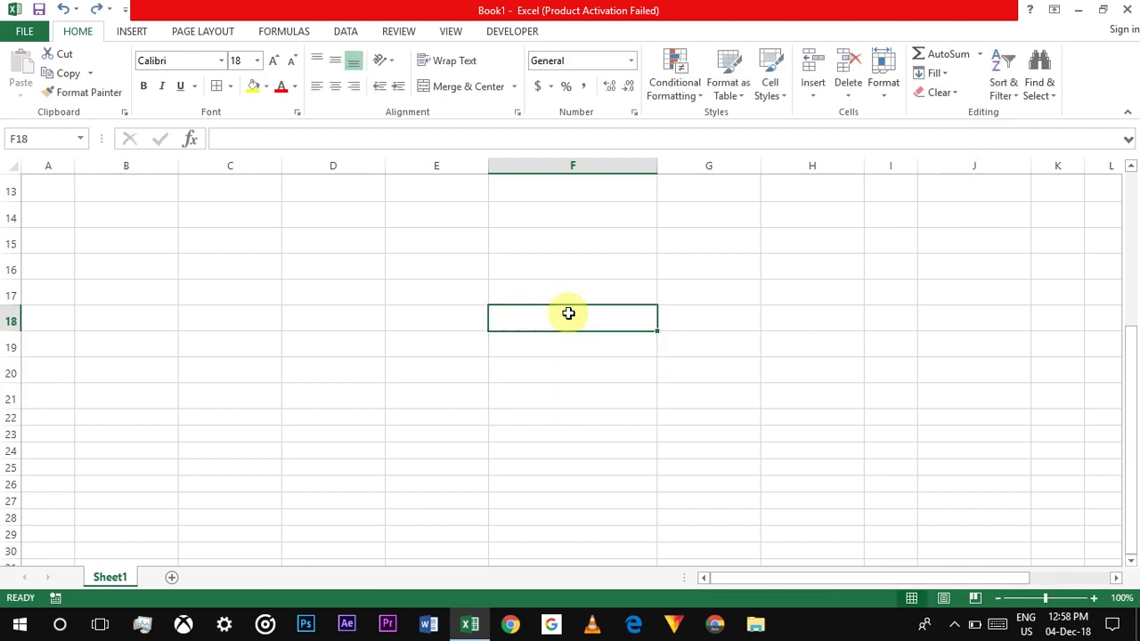
key("ctrl+z")
left_click(944, 92)
left_click(967, 153)
key("ctrl+z")
left_click(944, 91)
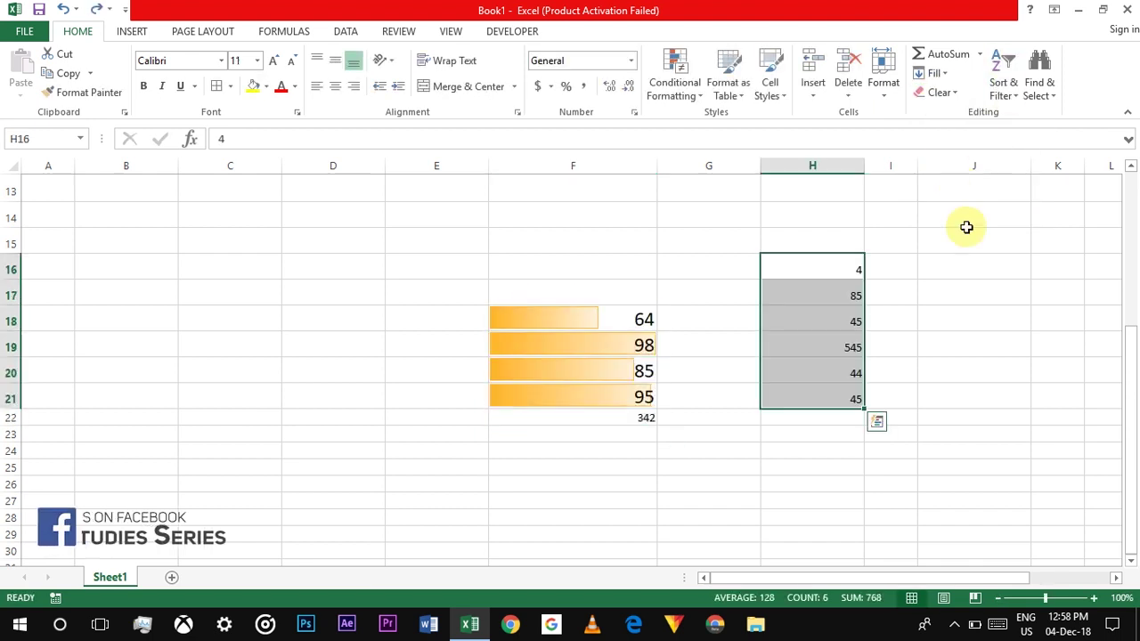
Enter 5, 7, 9, 1, 3 and 2 down J16:J21.
left_click(961, 267)
type("5")
key("Return")
type("7")
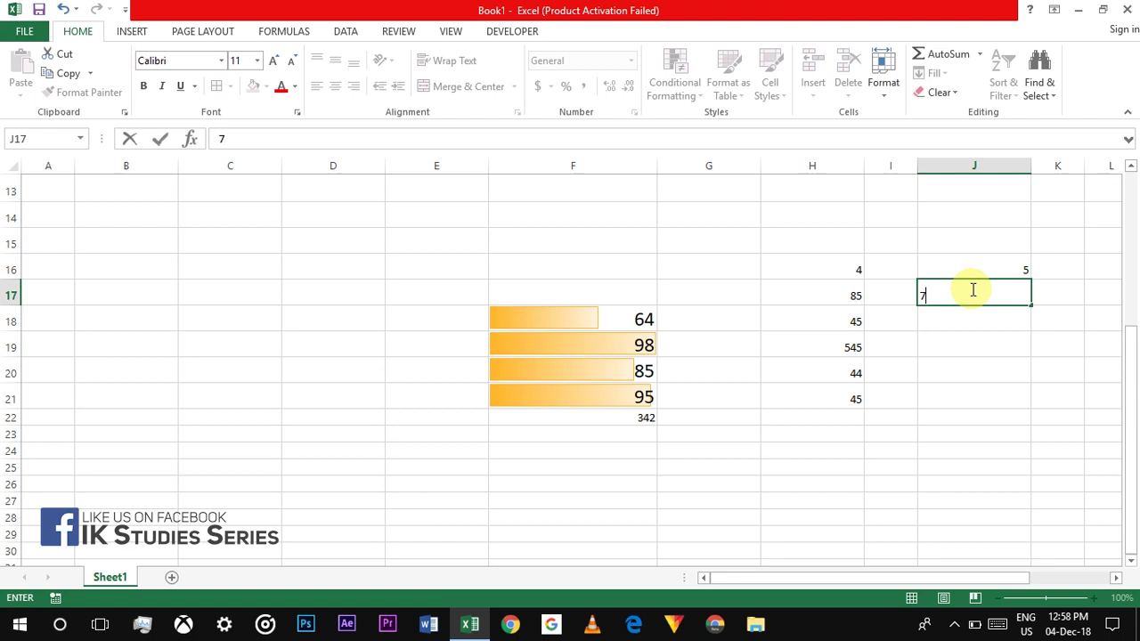
key("Return")
type("9")
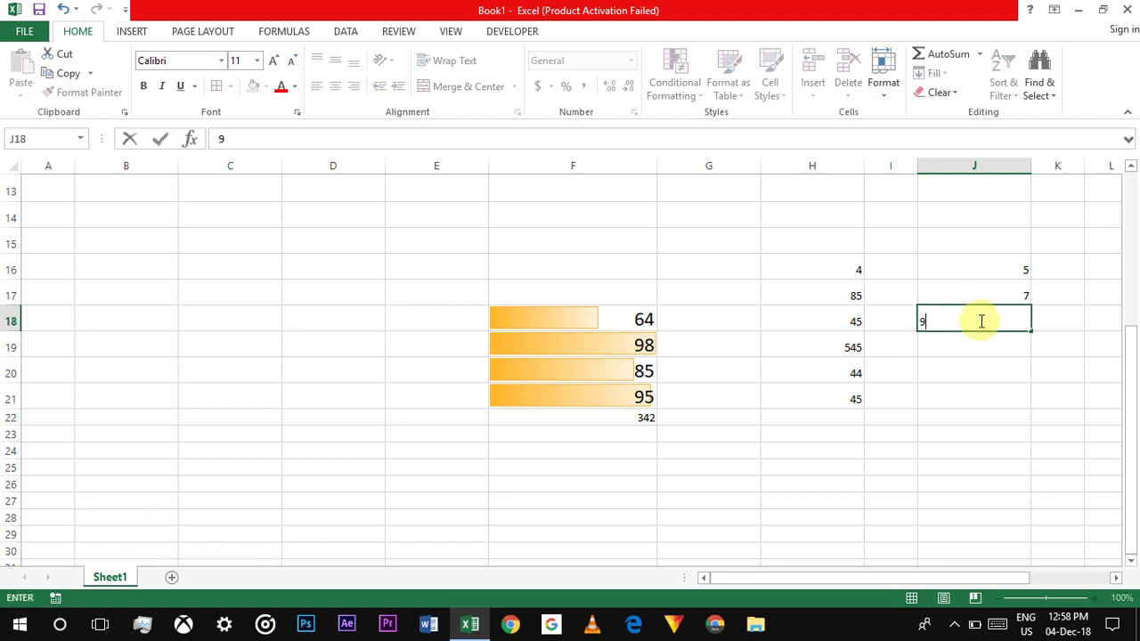
key("Return")
type("1")
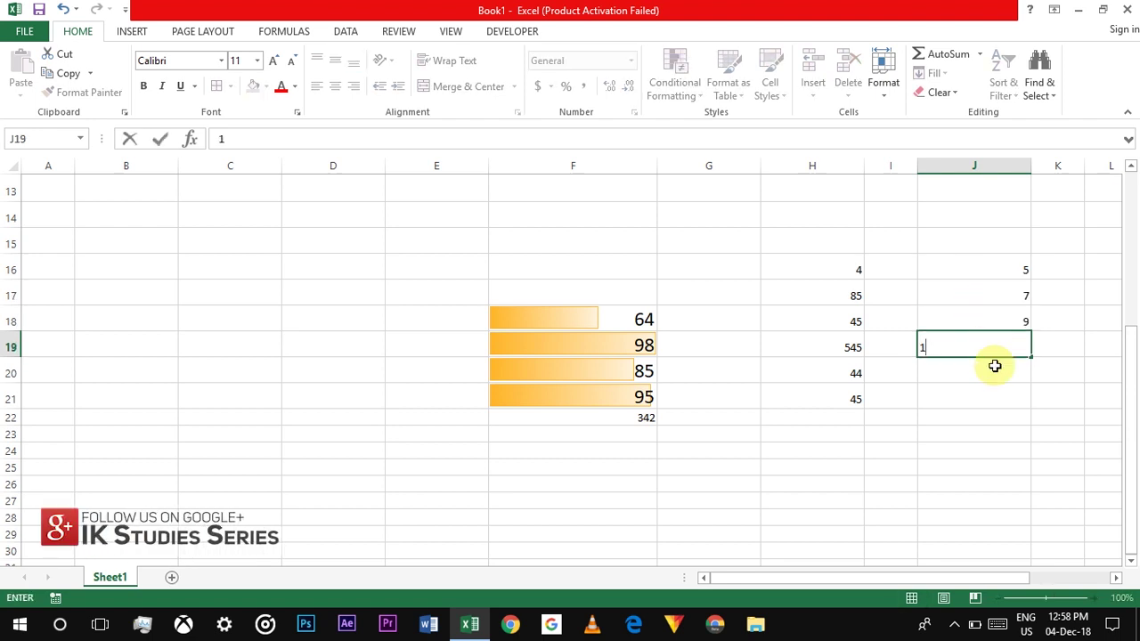
key("Return")
type("3")
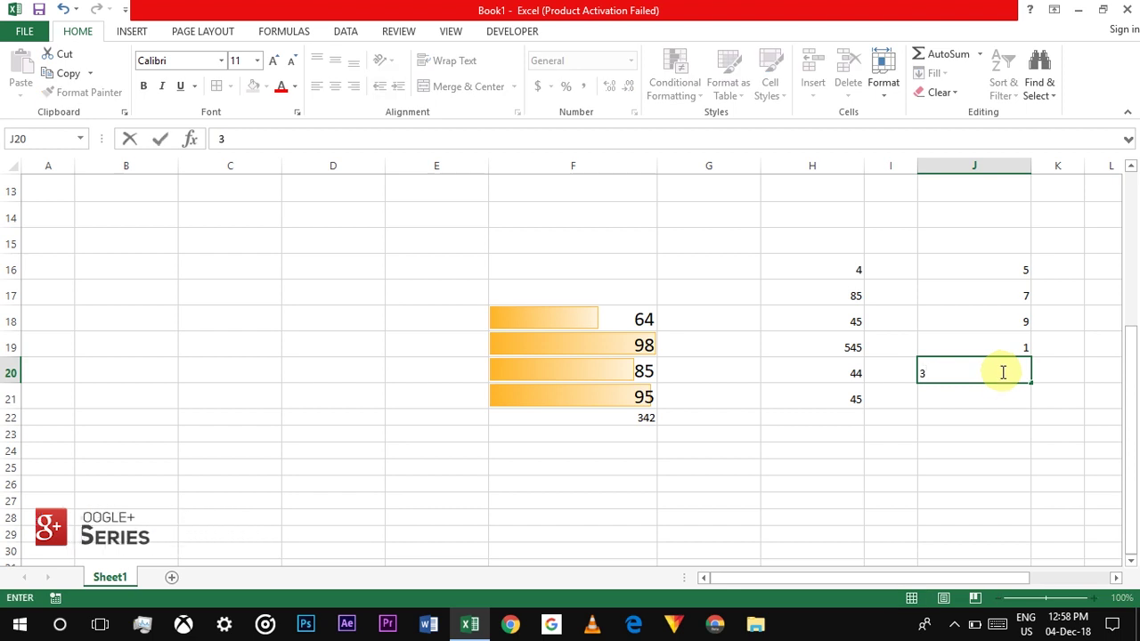
key("Return")
type("2")
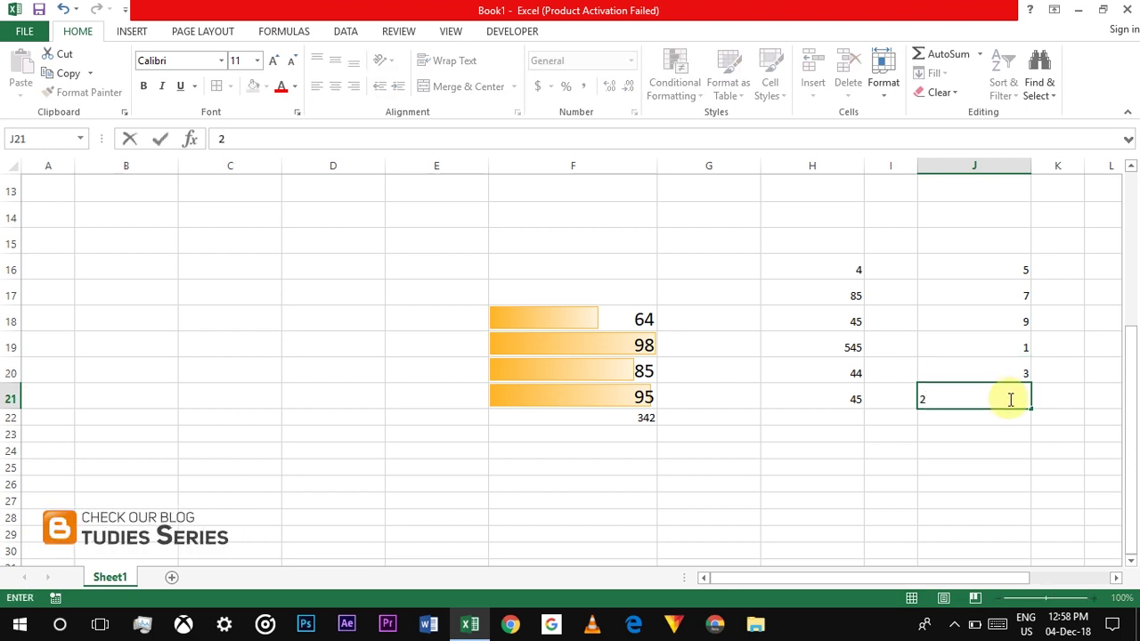
key("F2")
Sort J16:J21 smallest to largest, then largest to smallest so it reads 9, 7, 5, 3, 2, 1.
left_click_drag(987, 265, 997, 395)
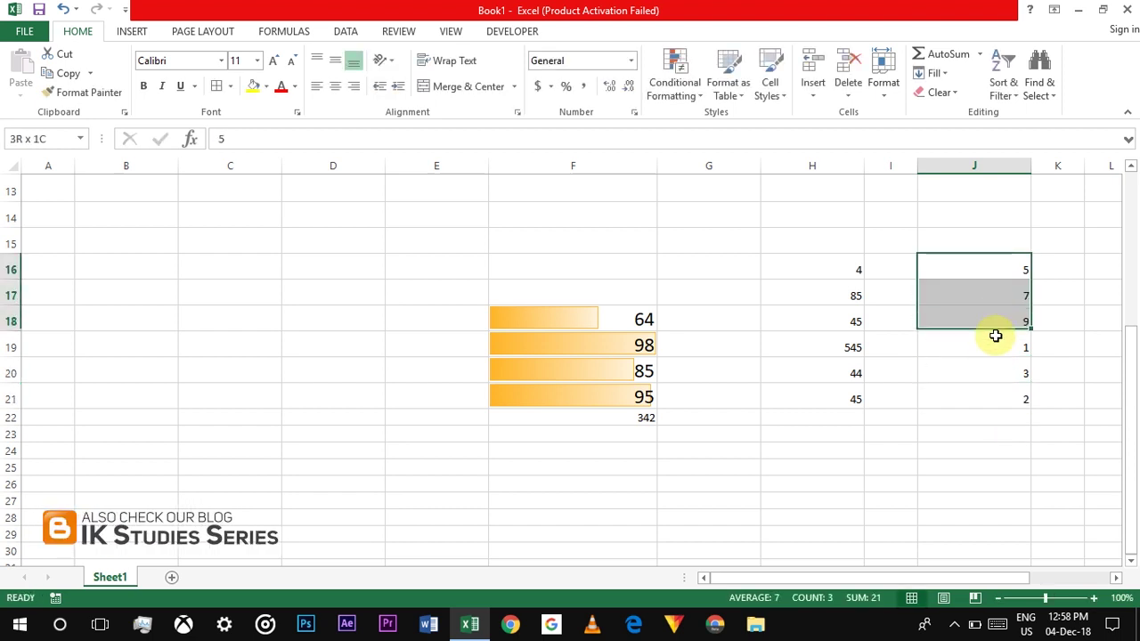
left_click(1003, 71)
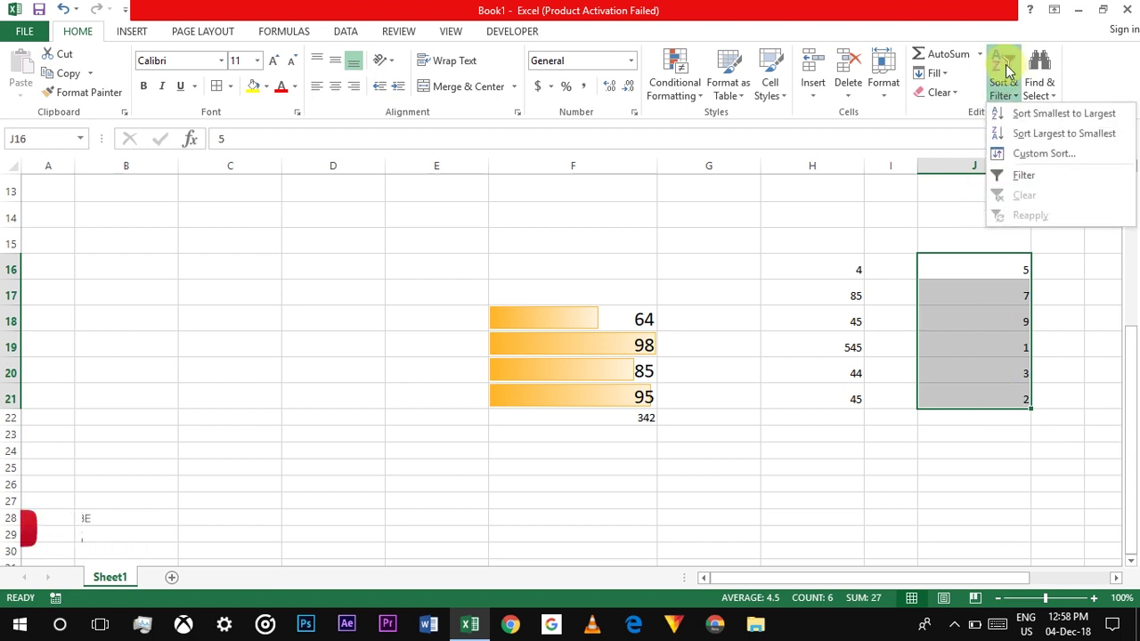
left_click(1020, 114)
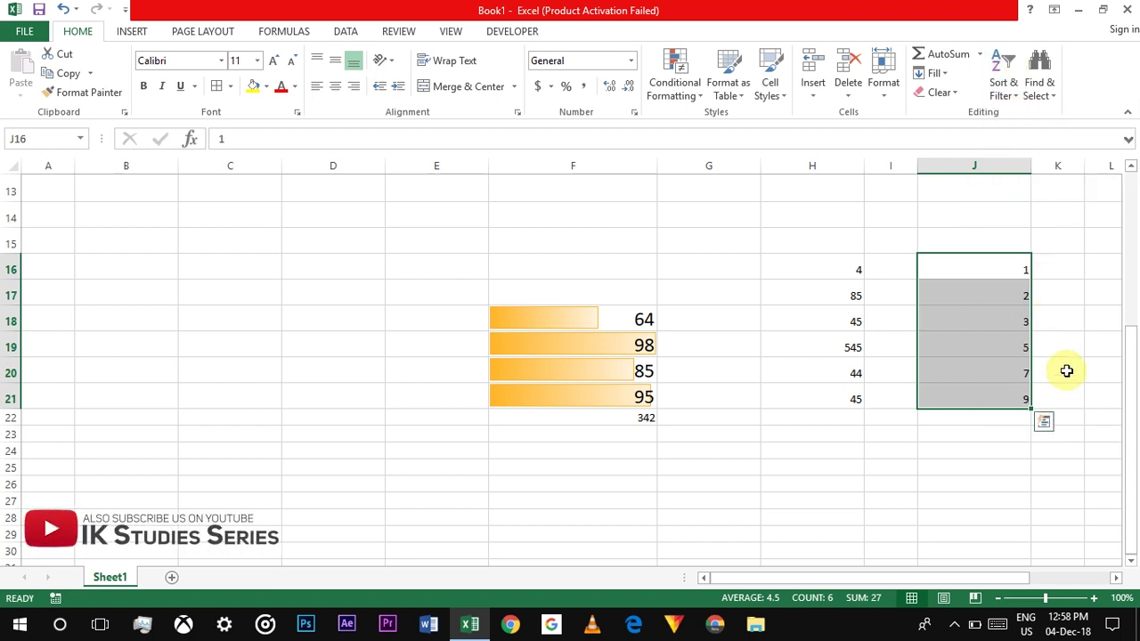
left_click(1013, 92)
left_click(1019, 134)
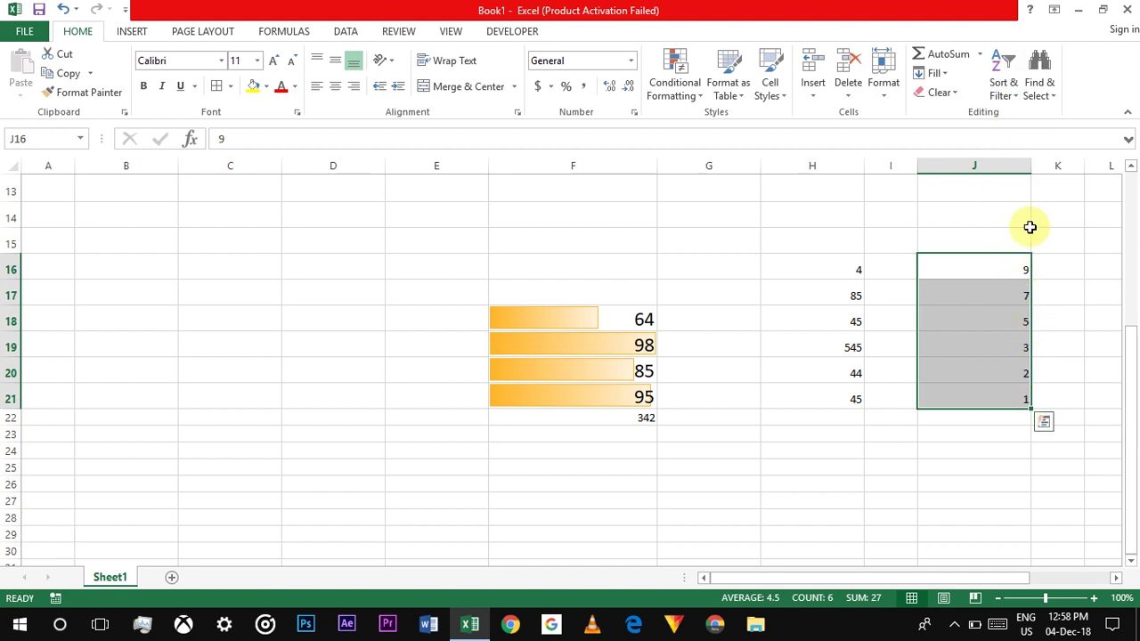
left_click(1012, 90)
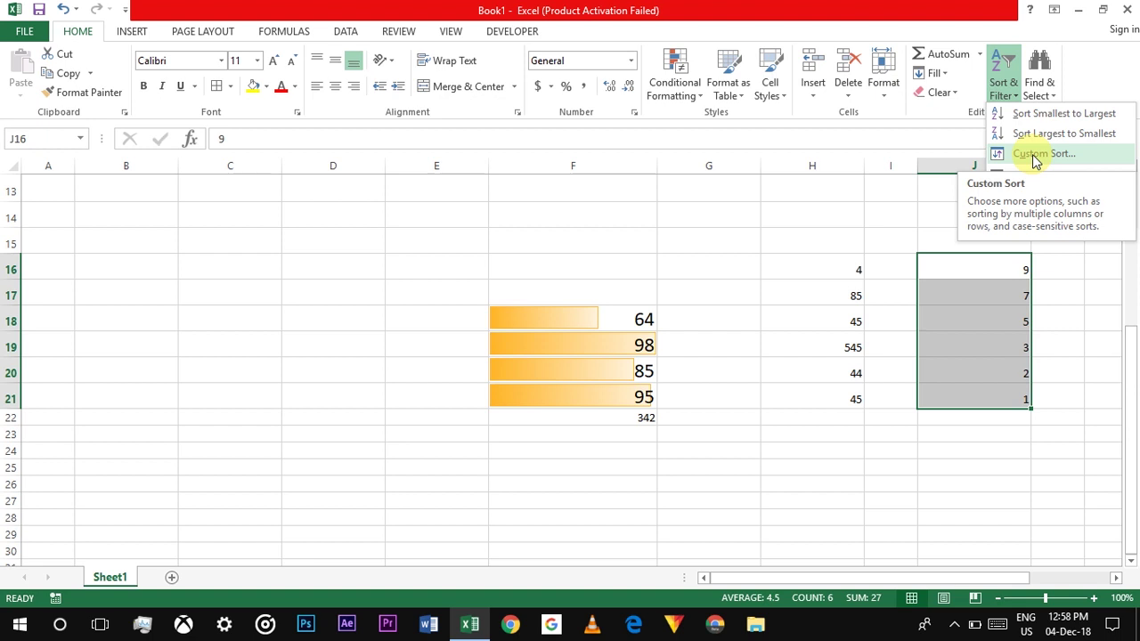
left_click(1069, 106)
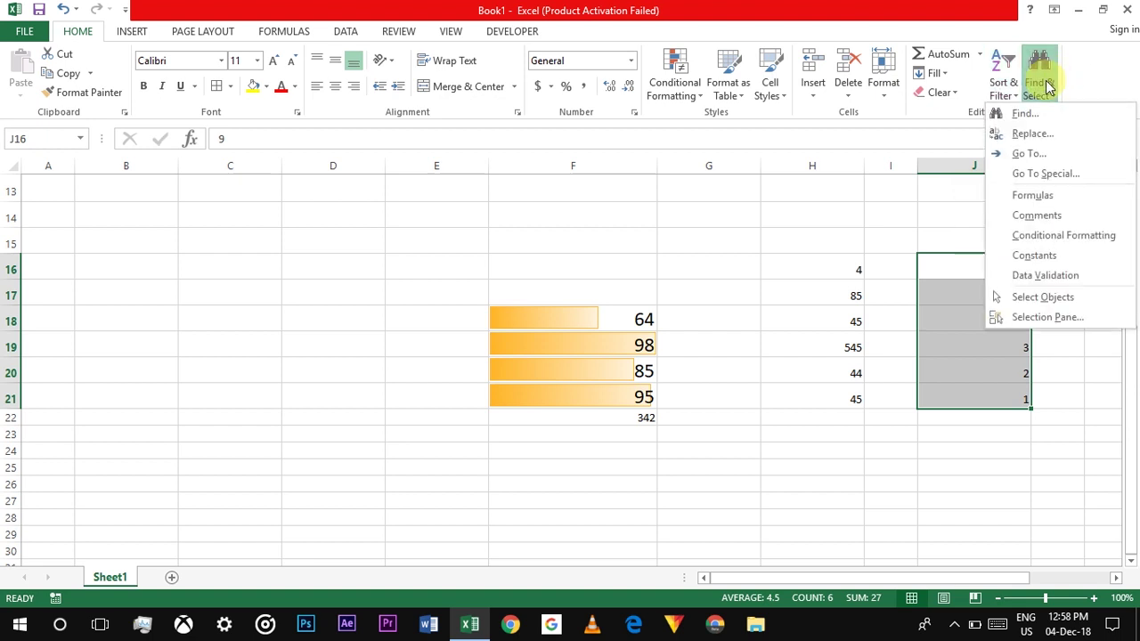
left_click(1033, 116)
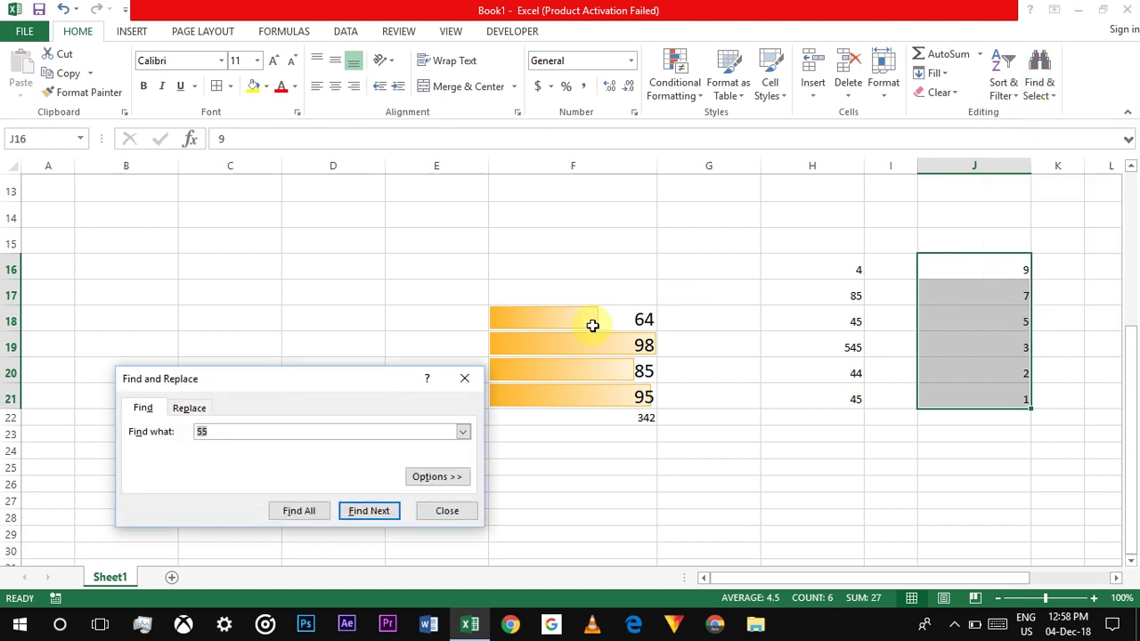
key("Escape")
left_click_drag(924, 264, 987, 389)
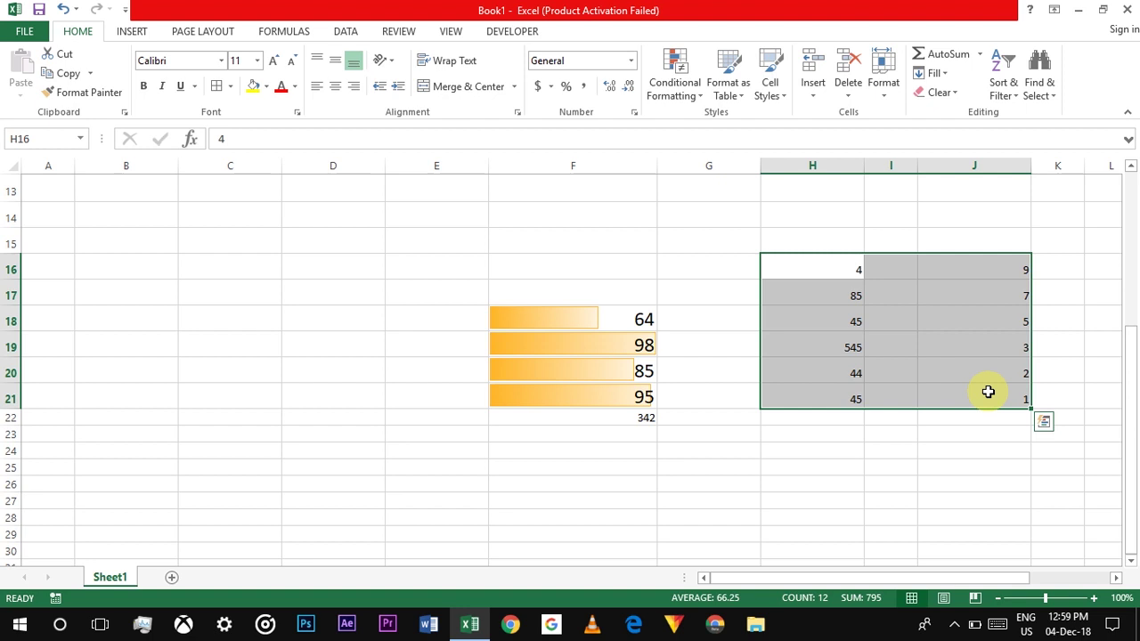
scroll(987, 389, "up", 4)
left_click(414, 236)
left_click(545, 520)
Replace the half-typed text in F11 with 'Thank You :-)' and adjust its font size to 22.
type("Hope")
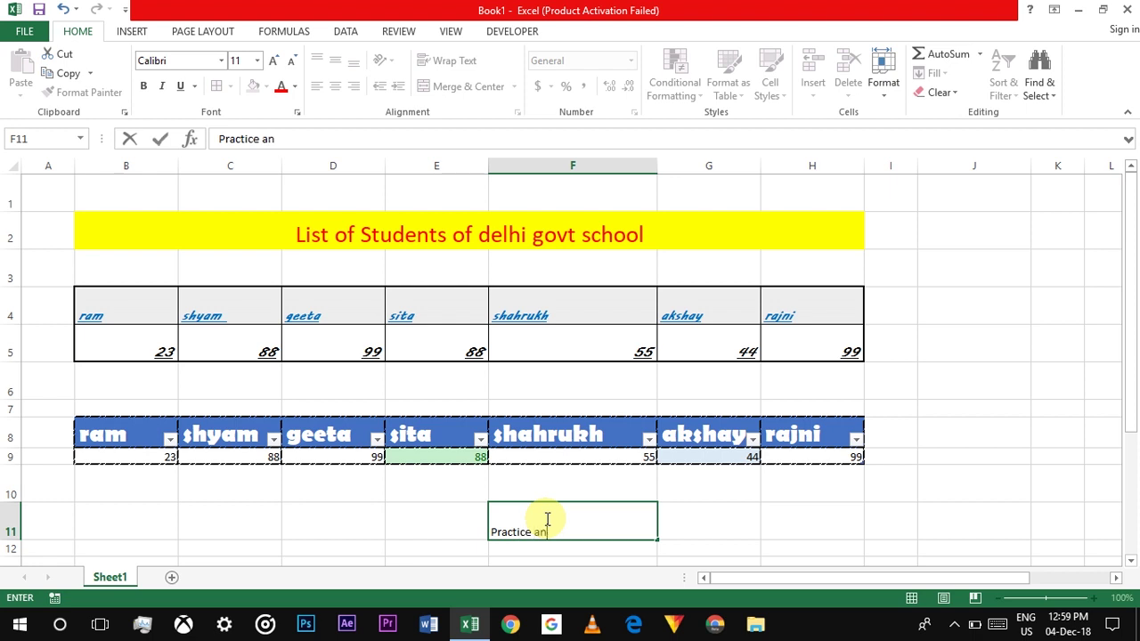
type(" lear")
key("BackSpace")
key("BackSpace")
key("BackSpace")
type("Thank You :-)")
left_click(274, 61)
left_click(289, 59)
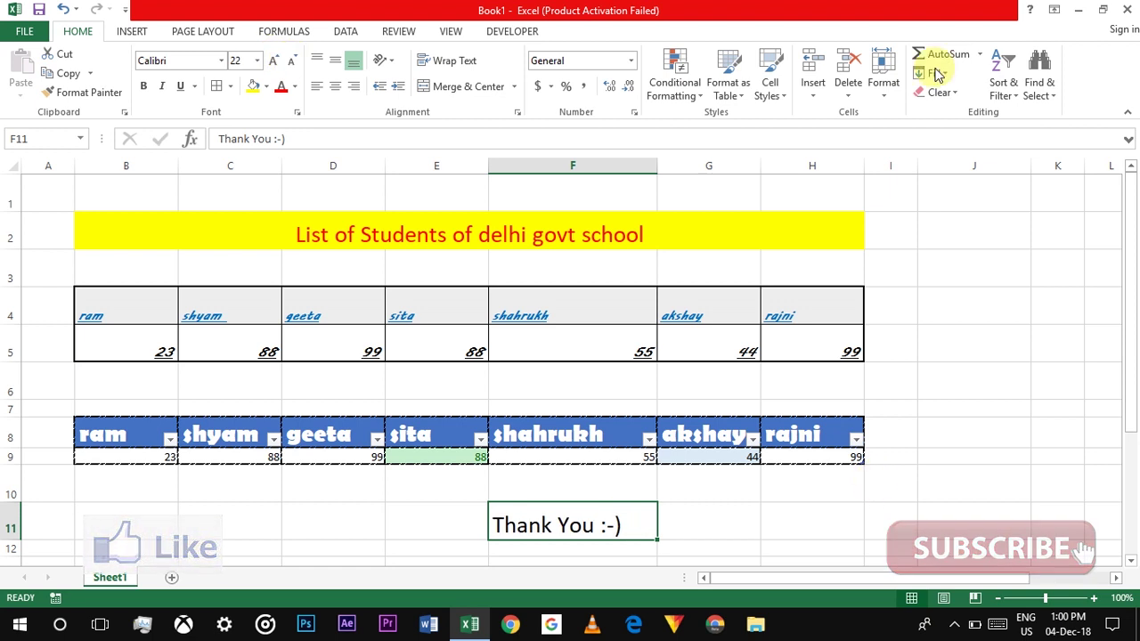